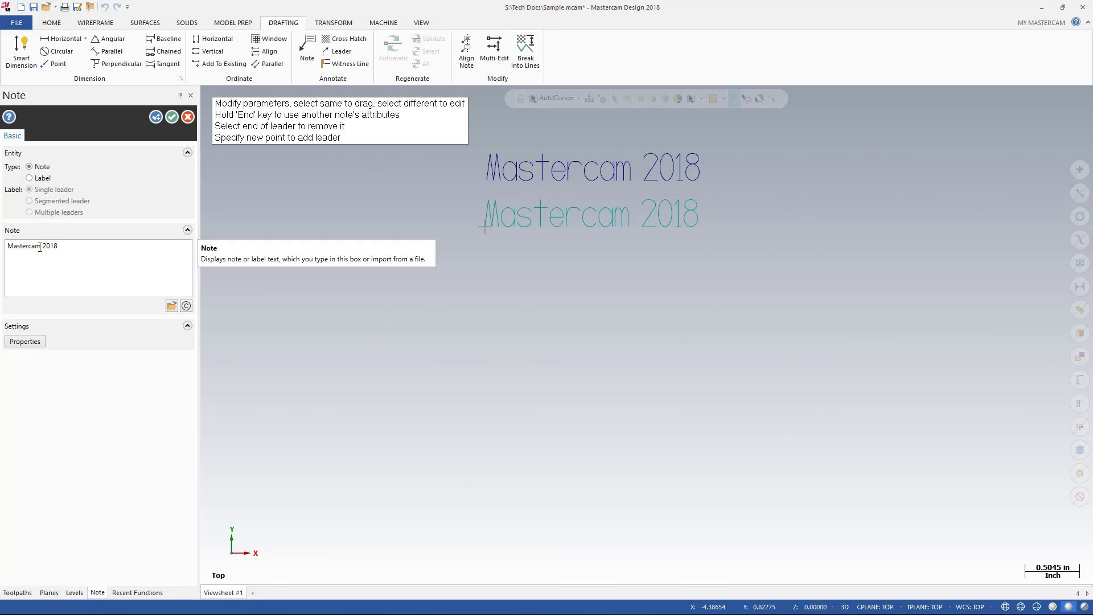
Shorten the note text to "Mastercam" and turn the note into a label with a single leader.
key(BackSpace)
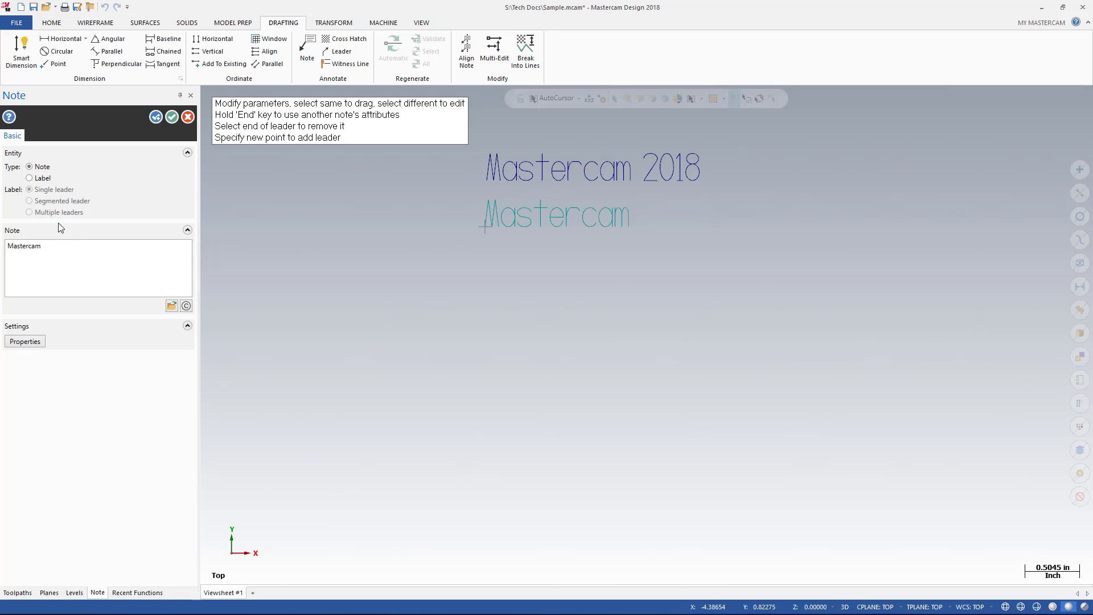
click(29, 178)
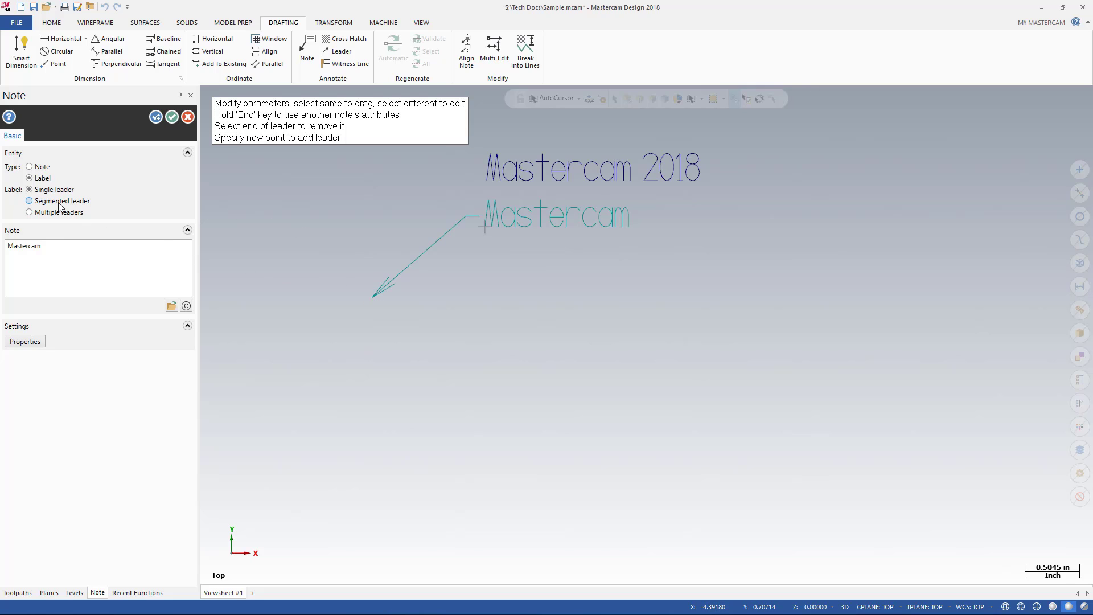
click(381, 205)
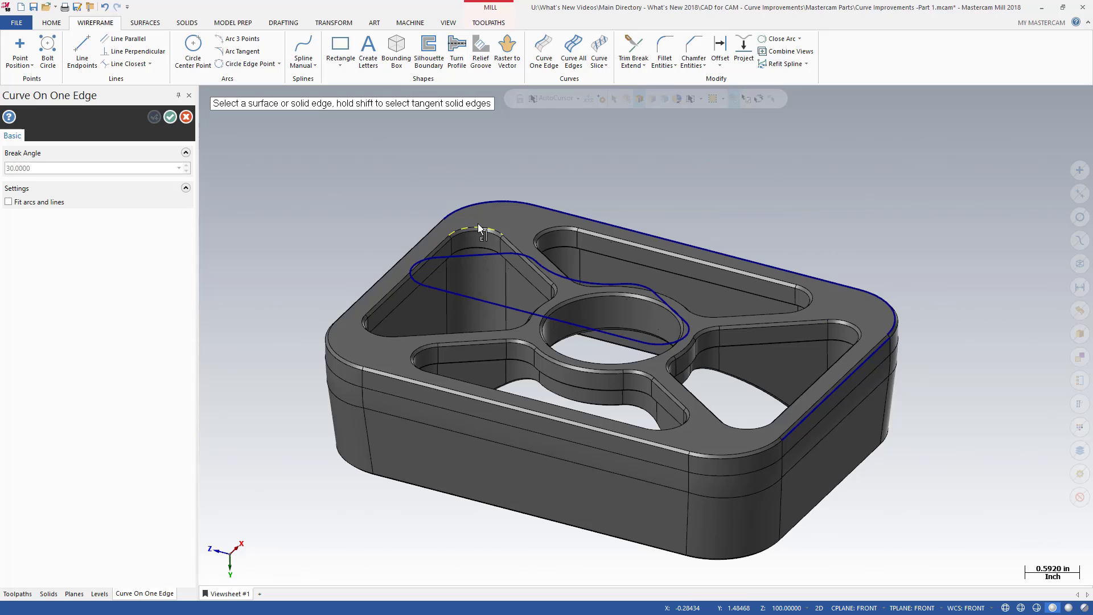
Create Curve On One Edge curves from the top edge loops of three pockets in the solid plate.
click(479, 229)
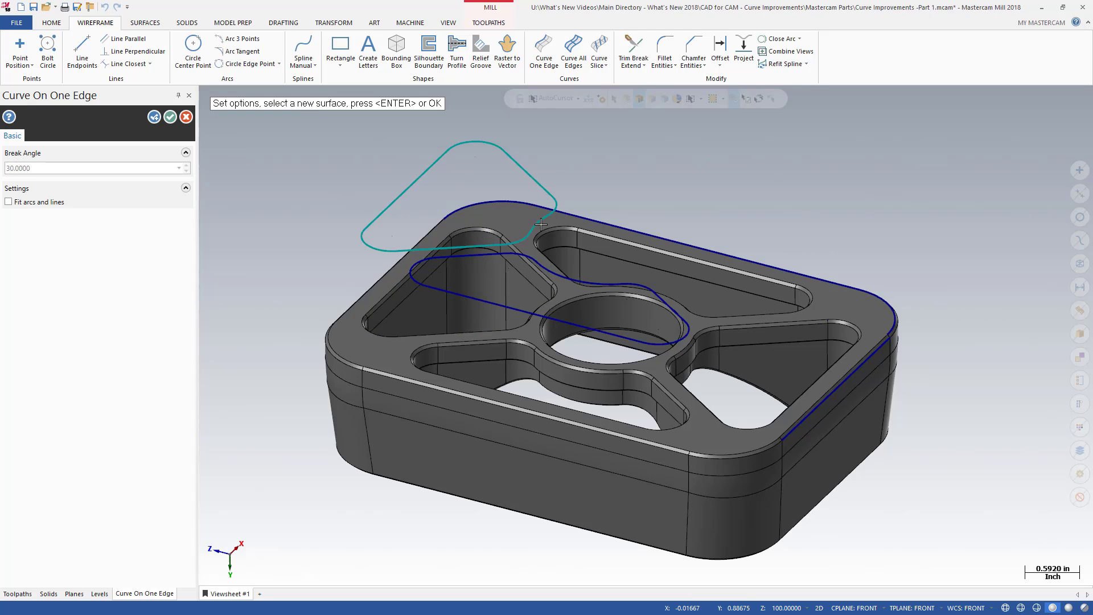
click(559, 230)
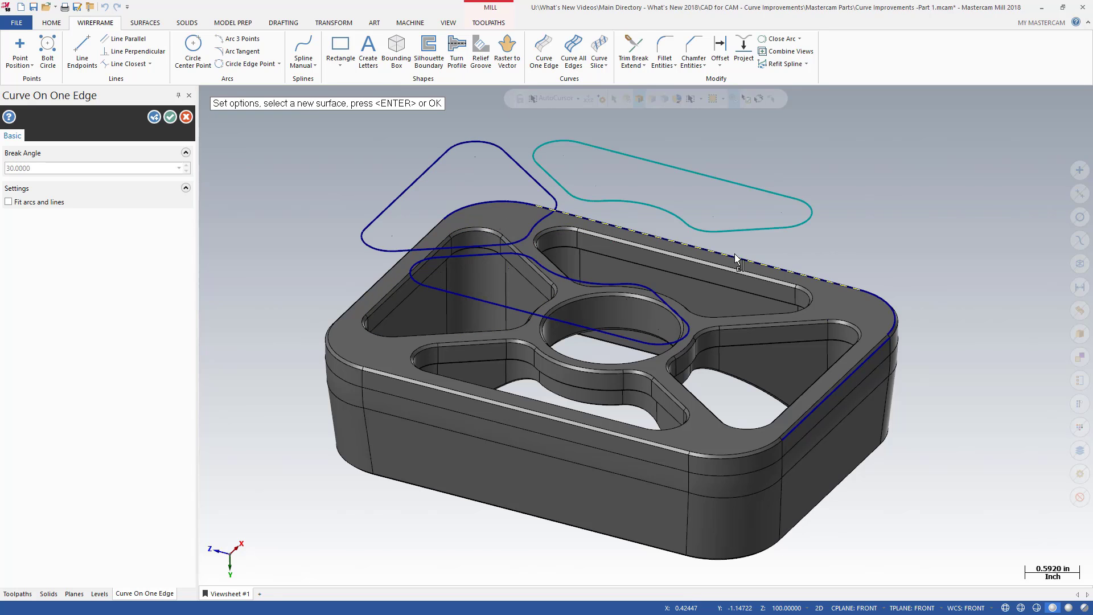
click(846, 322)
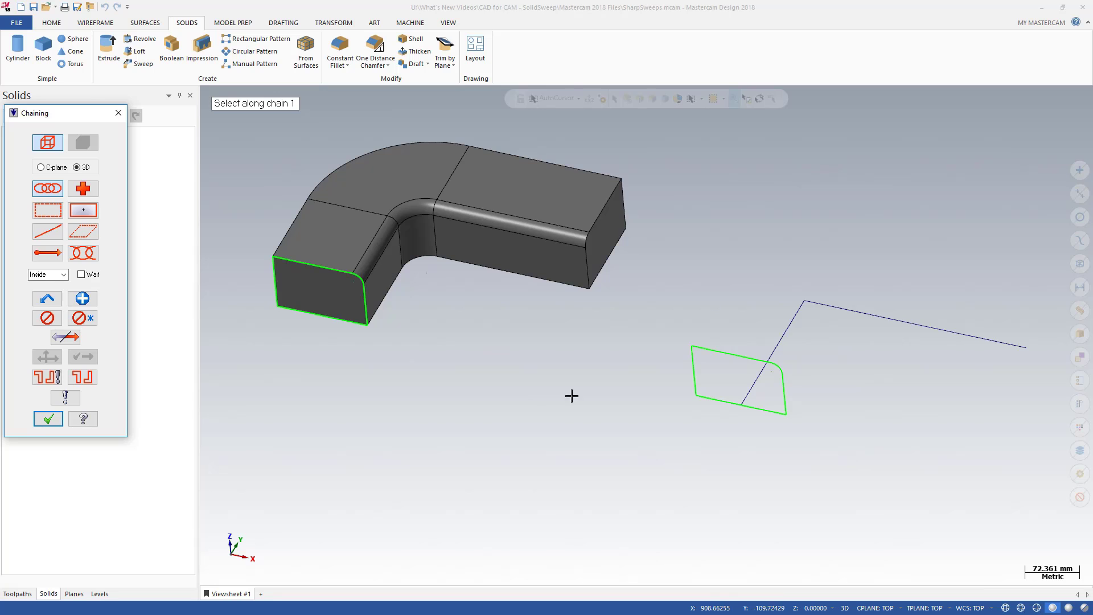
Choose the sharp-cornered path for the filleted rectangular profile's sweep and the 3D path for the large circle's sweep.
click(751, 386)
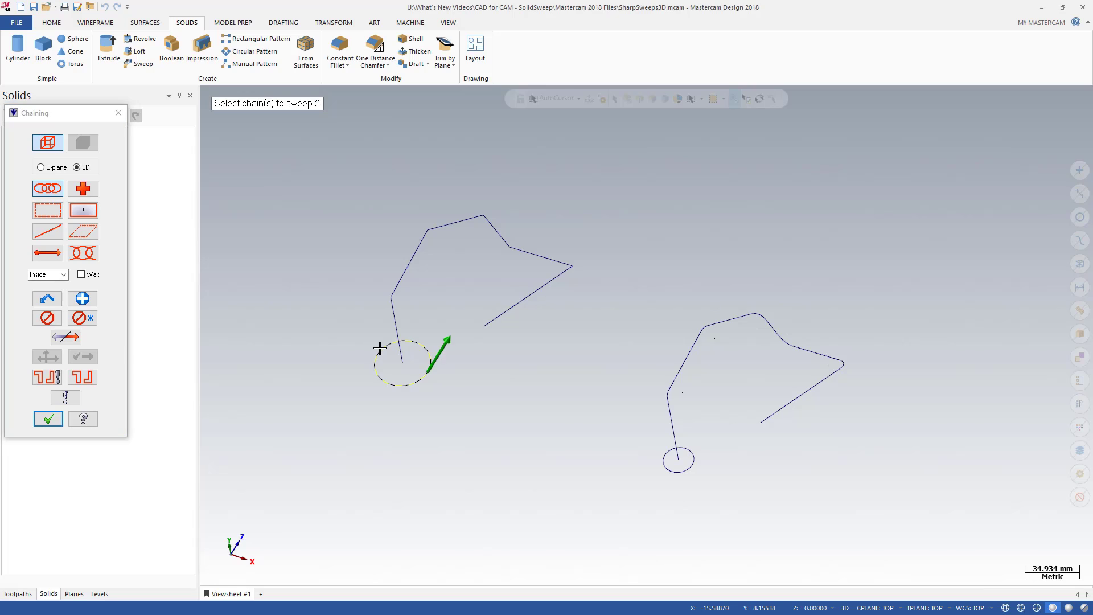
key(Return)
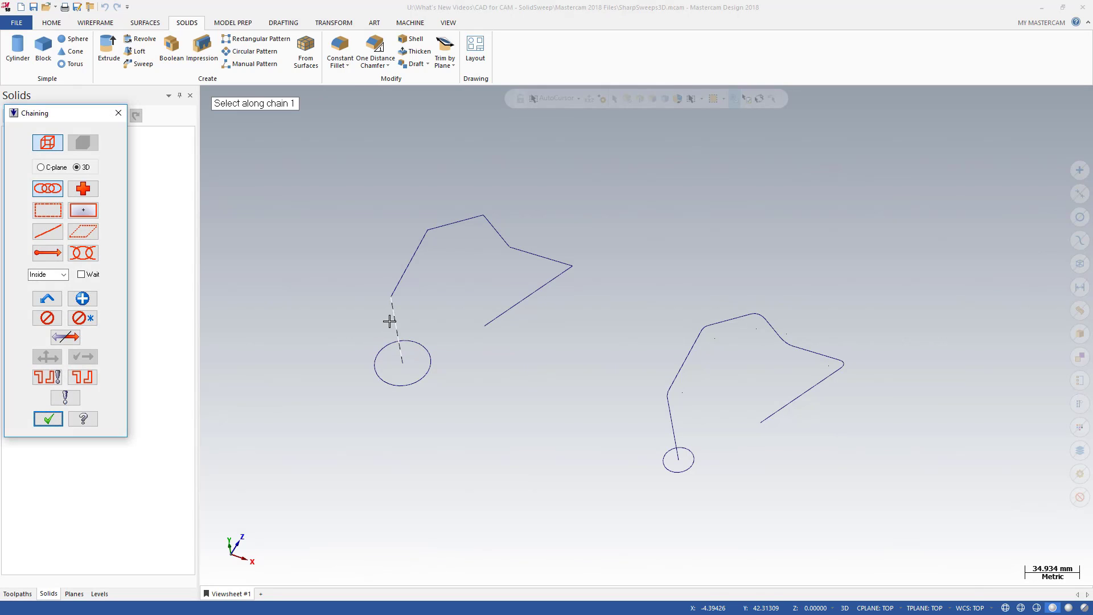
click(380, 312)
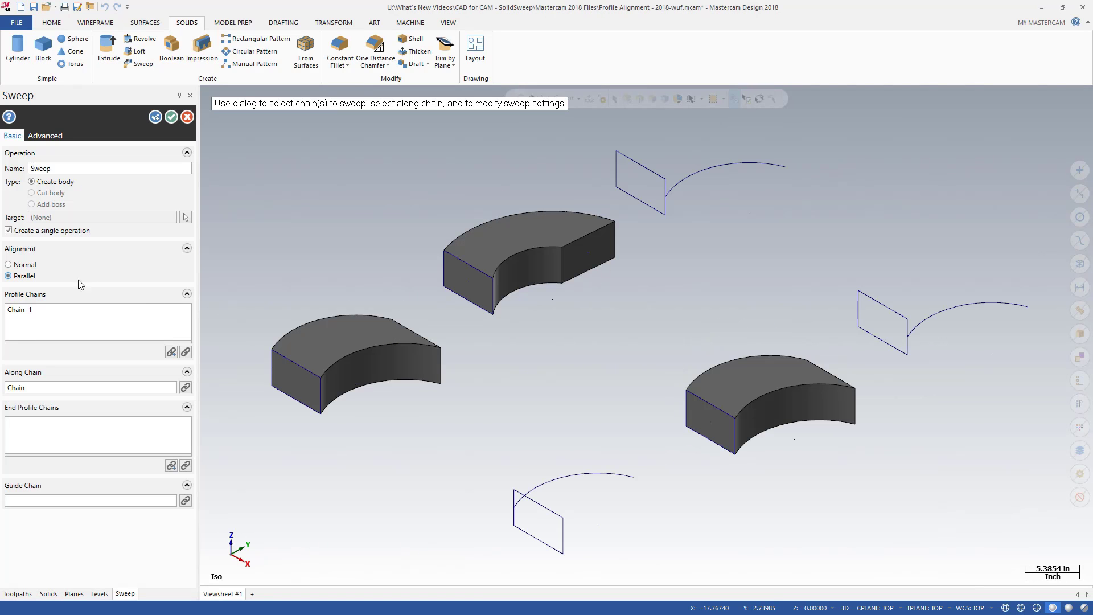
Set the curved sweep's alignment to Normal and the straight bar's start-to-end sweep twist angle to 45.
click(45, 266)
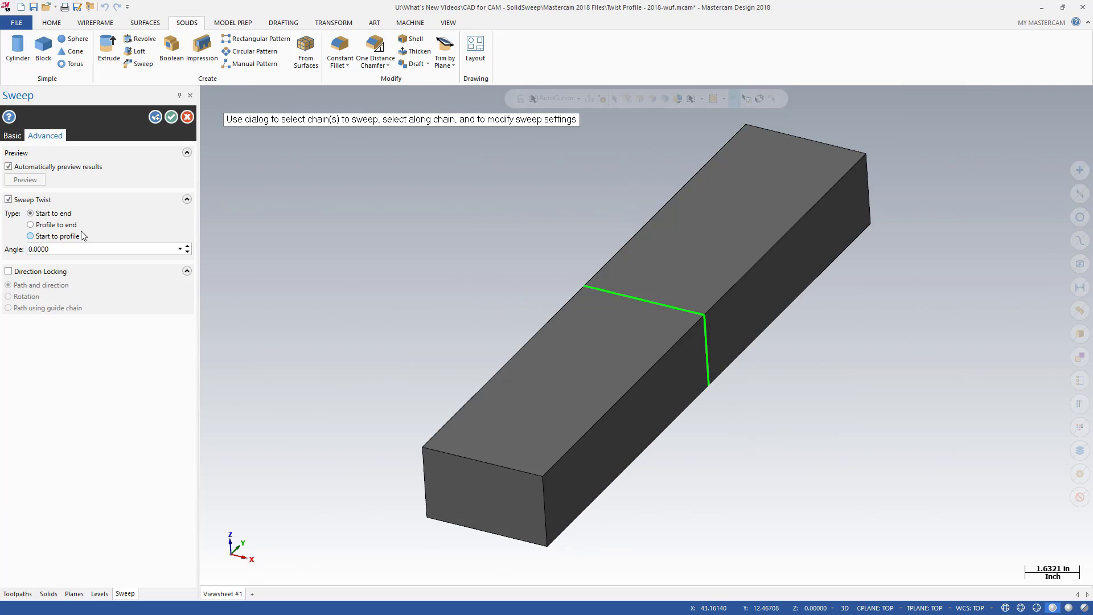
text(45)
key(Return)
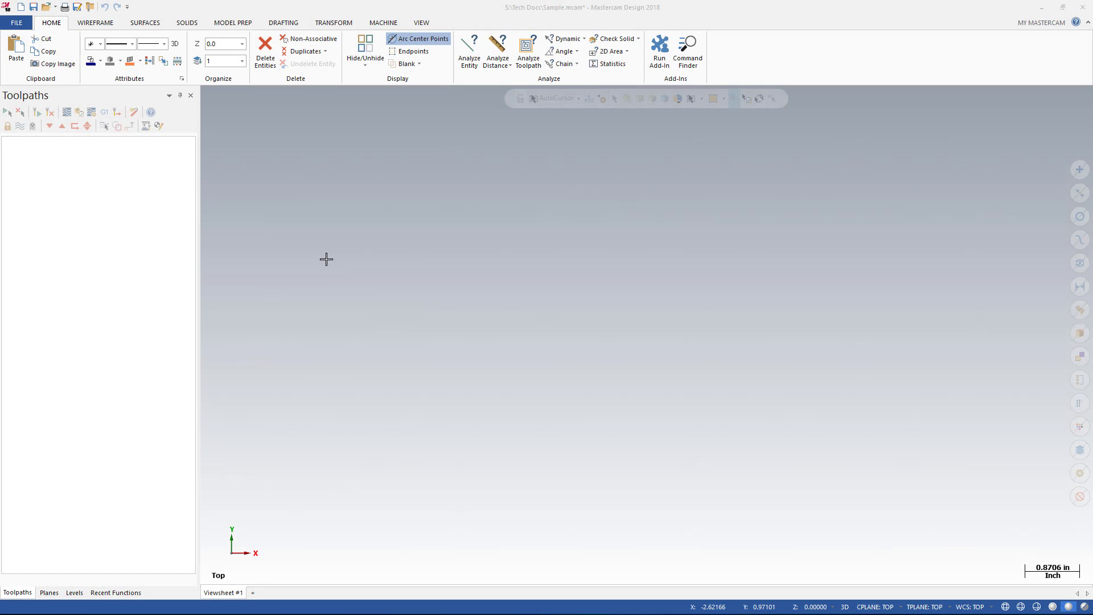
Examine the settings of the Create Letters, Note and Cross Hatch functions one after another, closing each without creating anything.
click(95, 23)
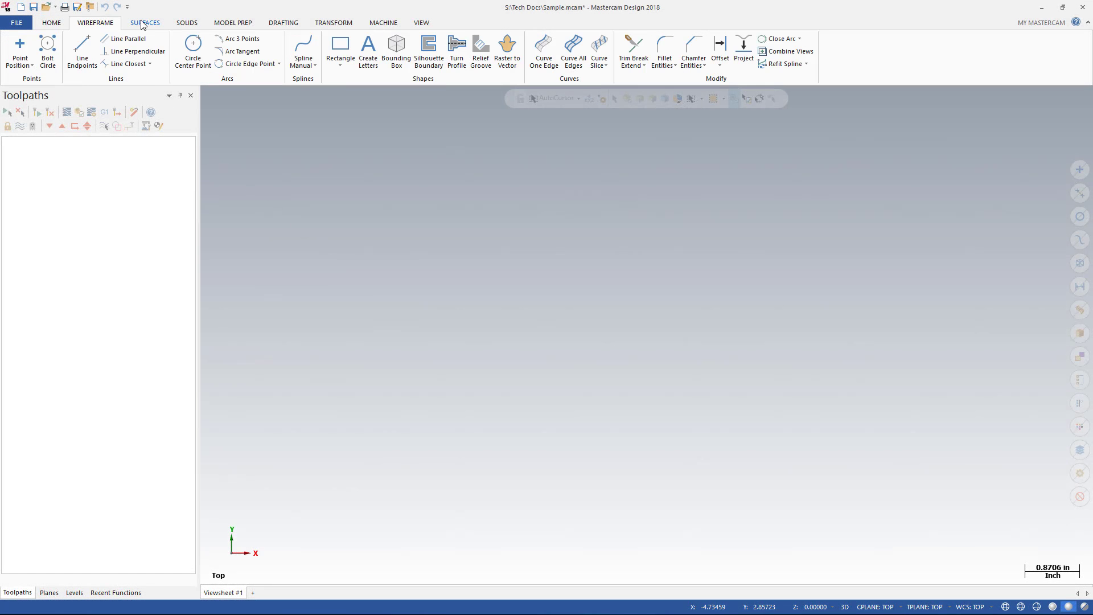
click(366, 50)
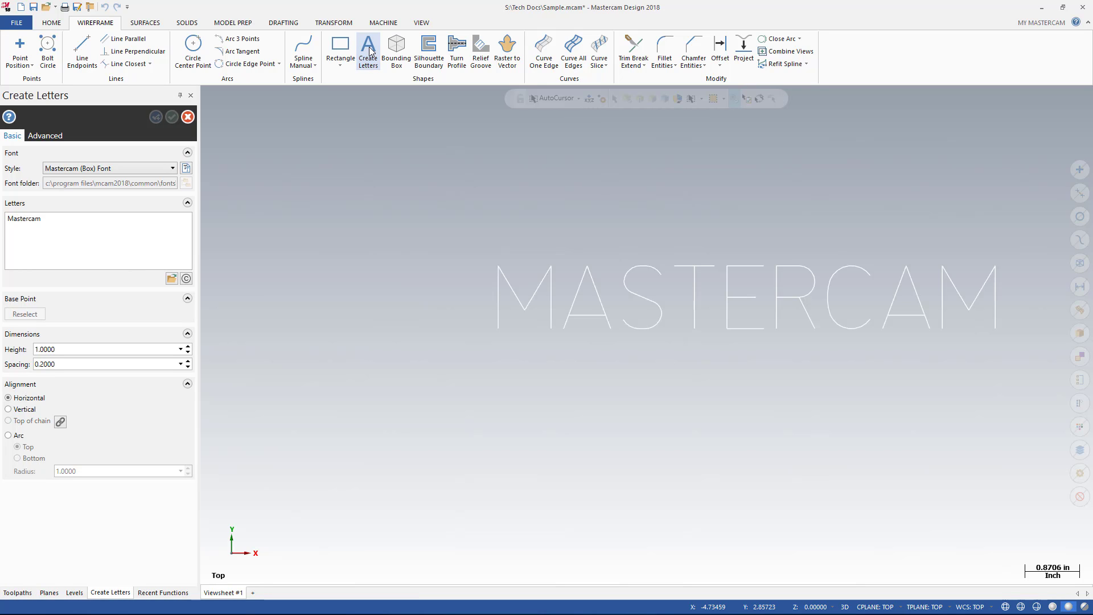
key(Escape)
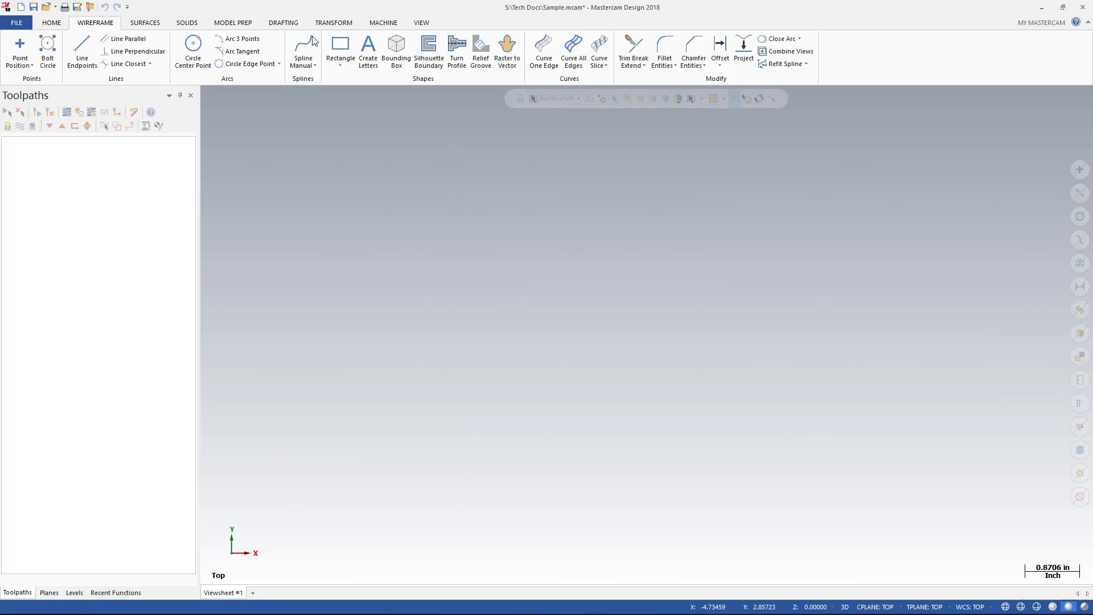
click(283, 22)
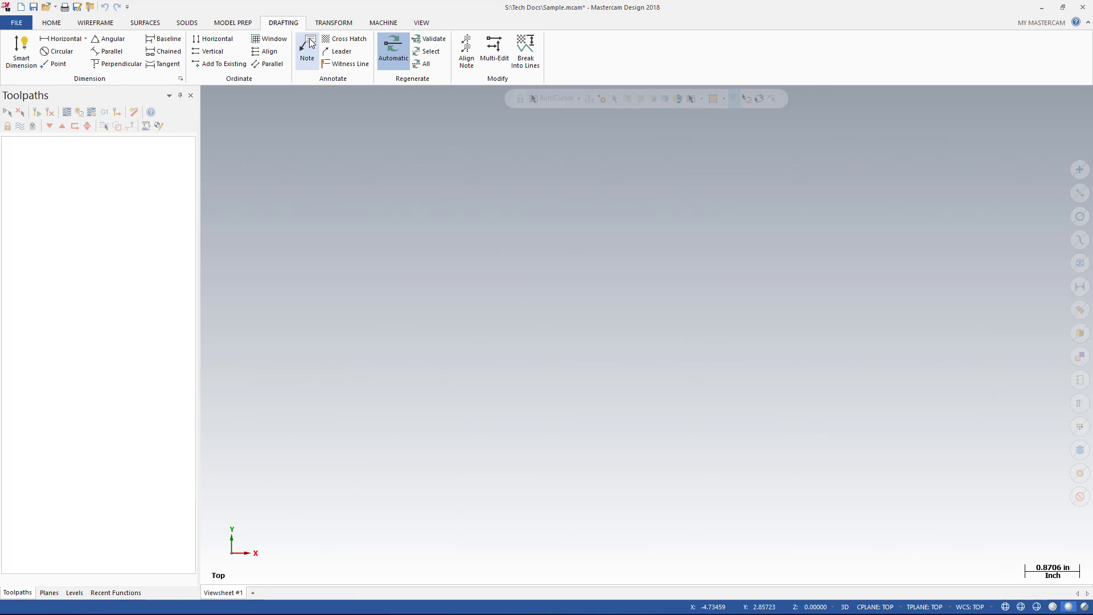
click(309, 45)
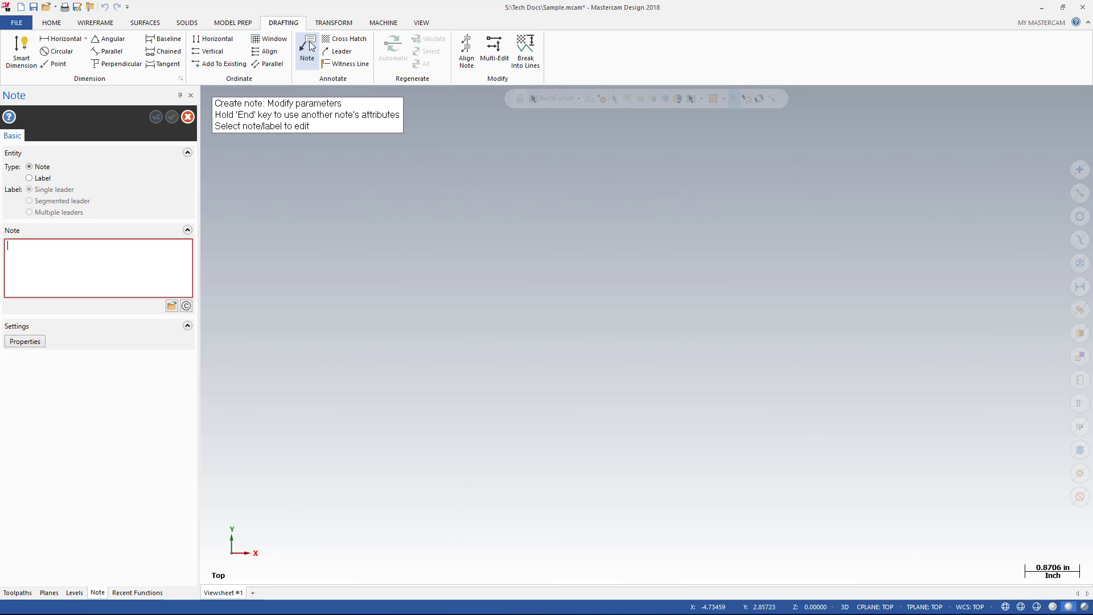
key(Escape)
click(329, 40)
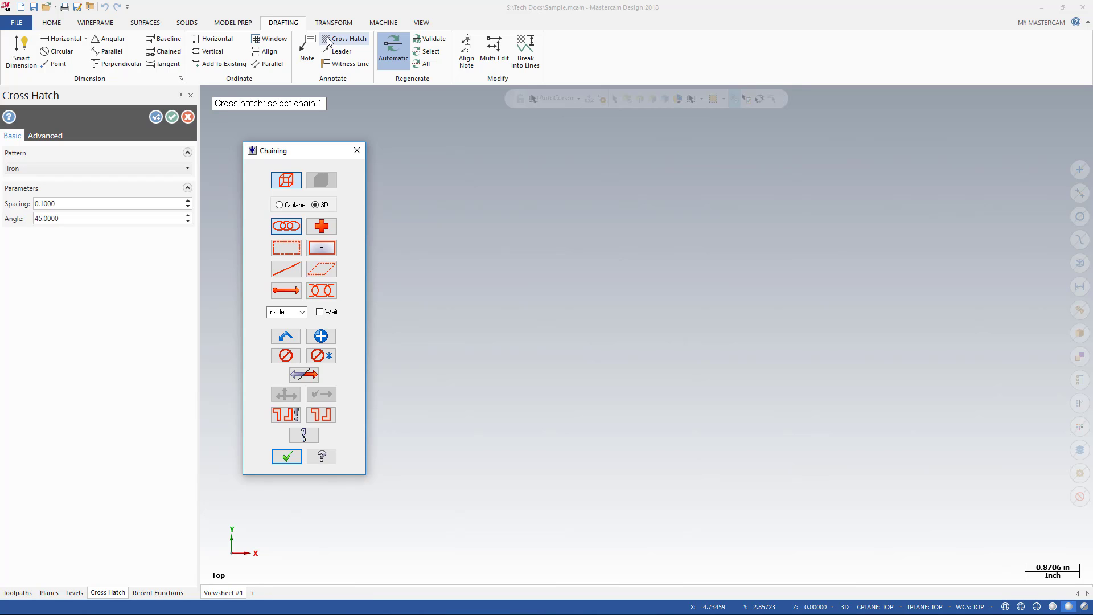
key(Escape)
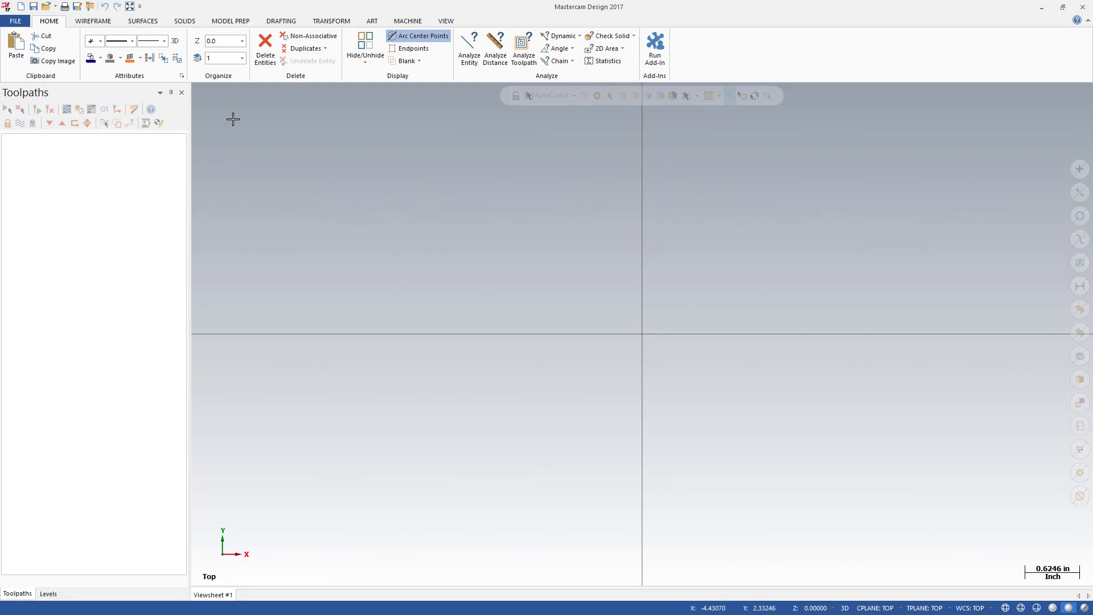
Switch to Mastercam Design 2017 and place the horizontal letters "Mastercam 2017" in Mastercam (Box) Font, height 1.0 and spacing 0.2.
click(92, 21)
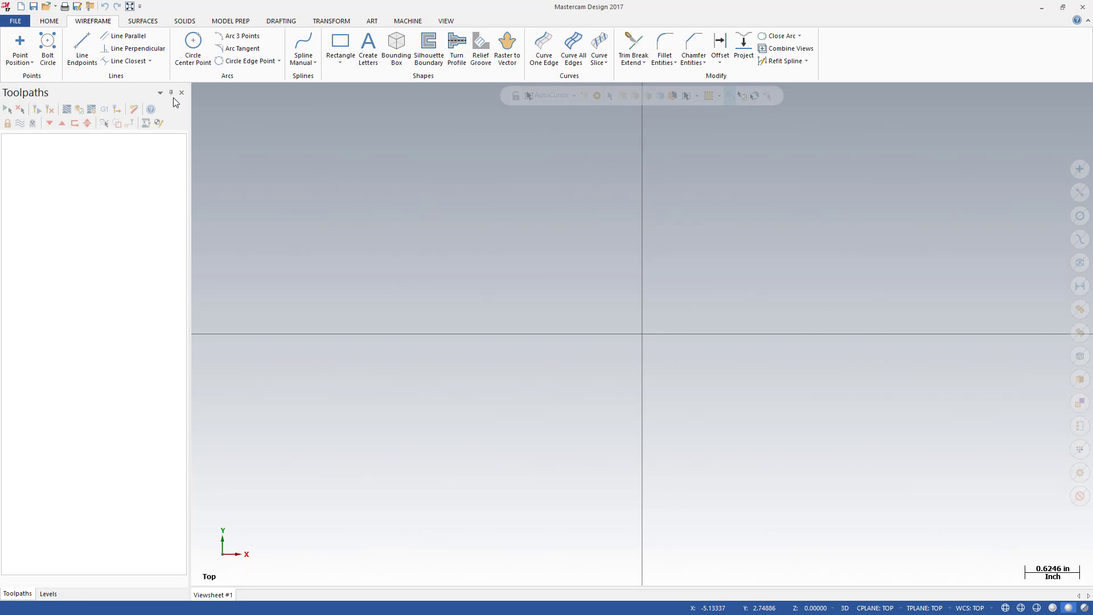
click(369, 59)
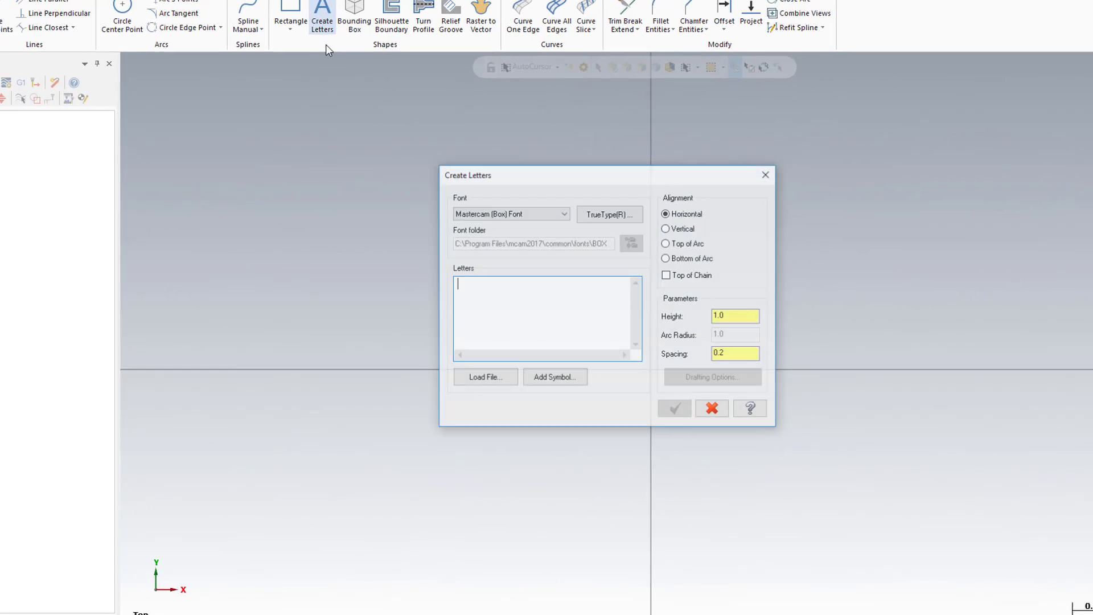
text(Mastercam 2017)
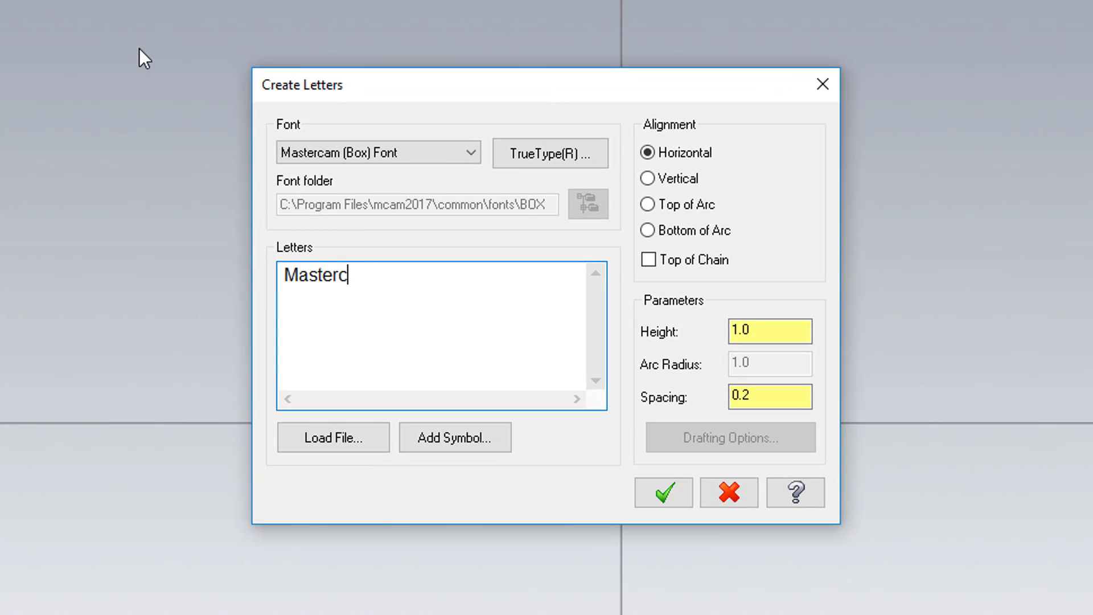
click(664, 491)
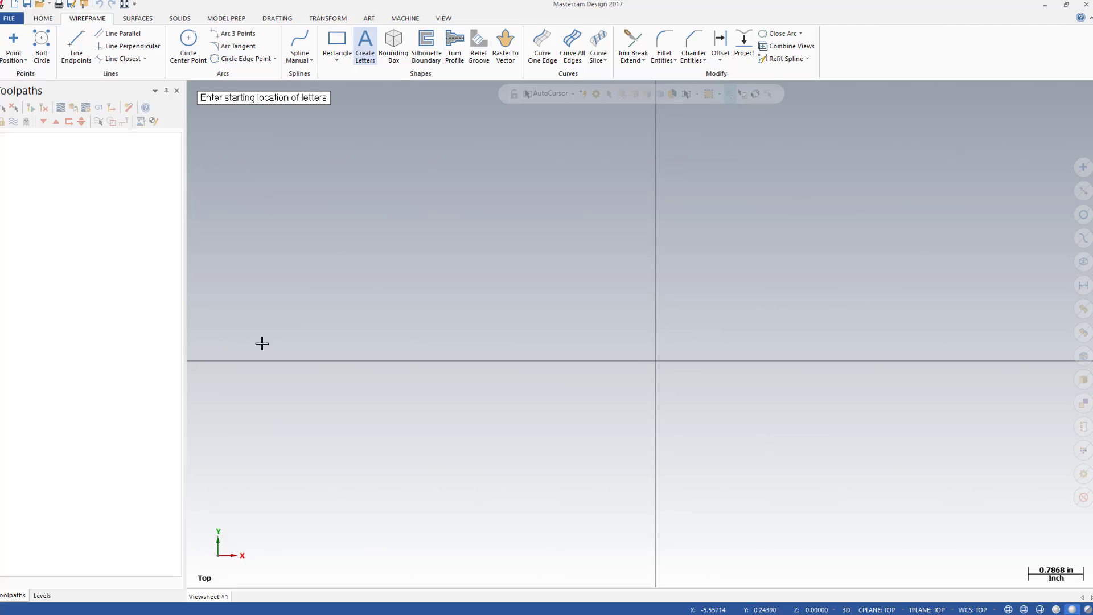
click(243, 342)
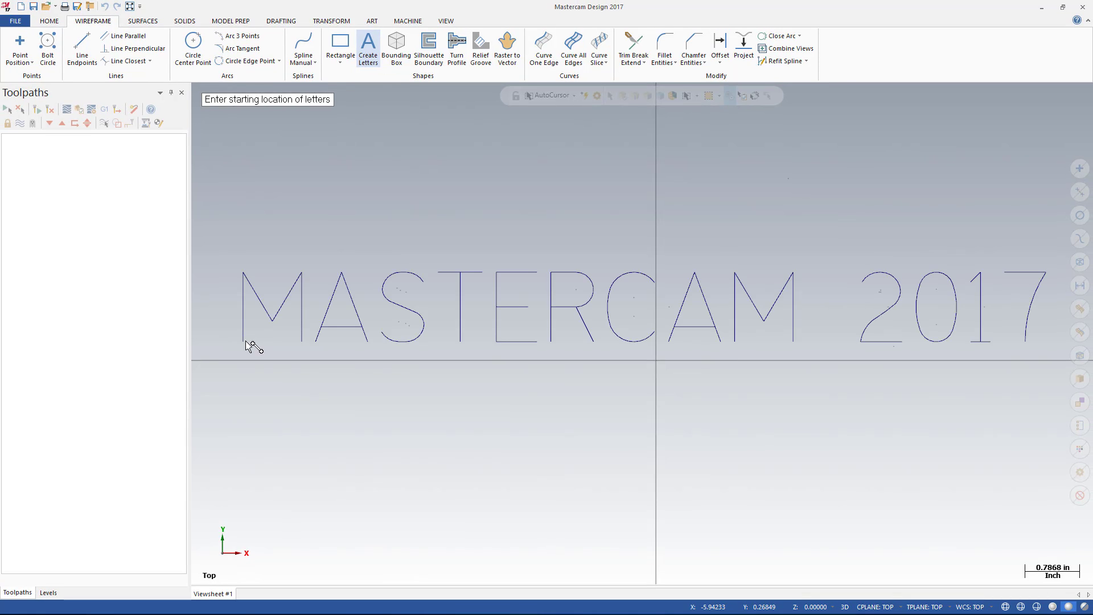
key(Escape)
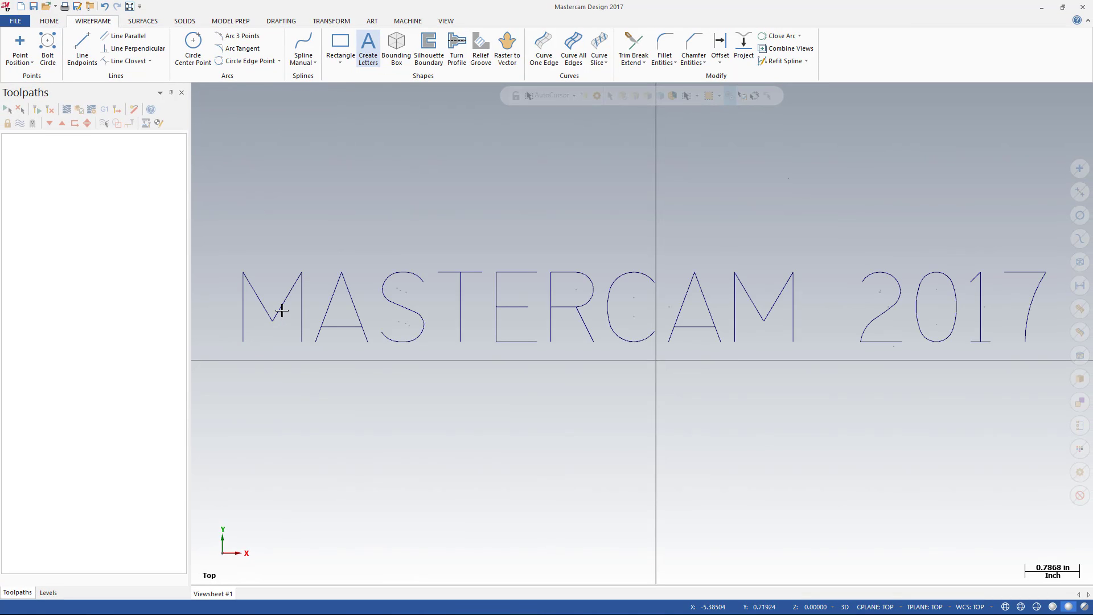
Undo the placed letters and restart Create Letters.
click(104, 6)
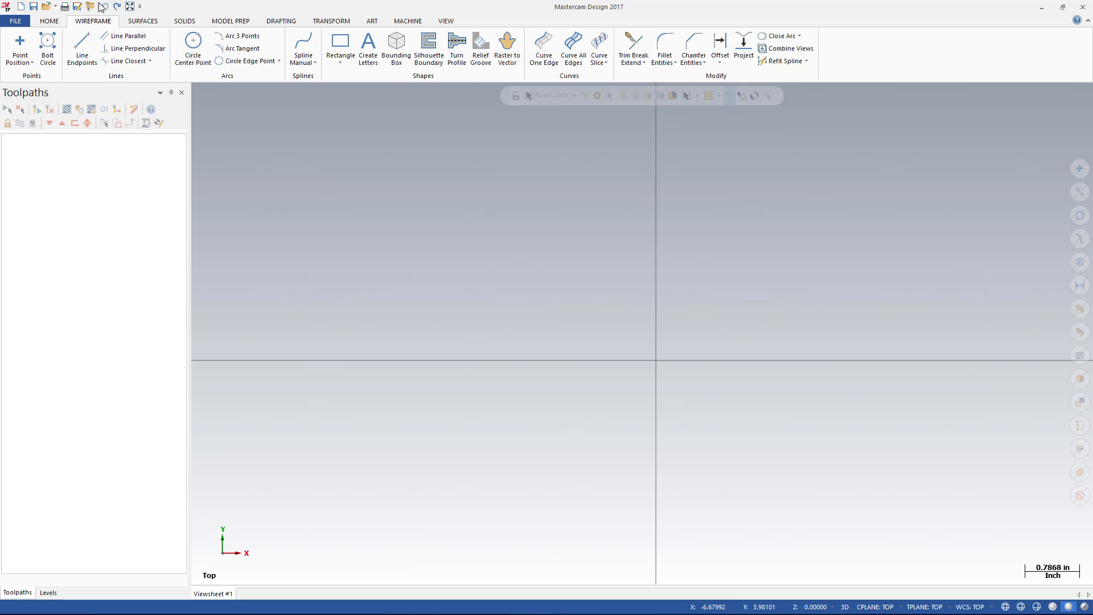
click(365, 59)
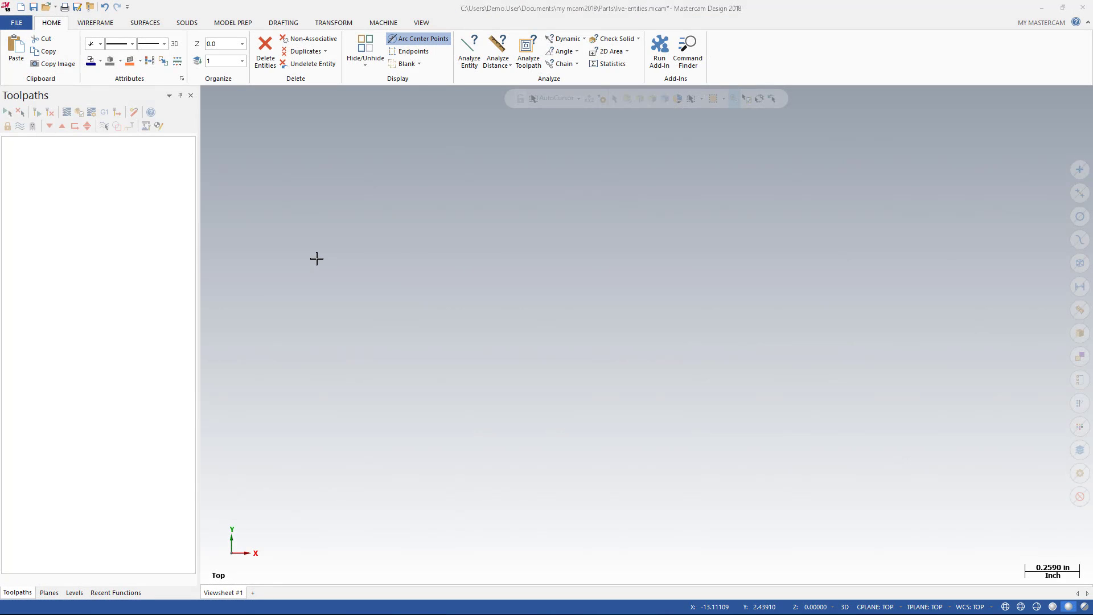
Switch to Mastercam Design 2018 and place the letters "Mastercam 2018" in the empty drawing using Mastercam (Block) Font.
click(101, 25)
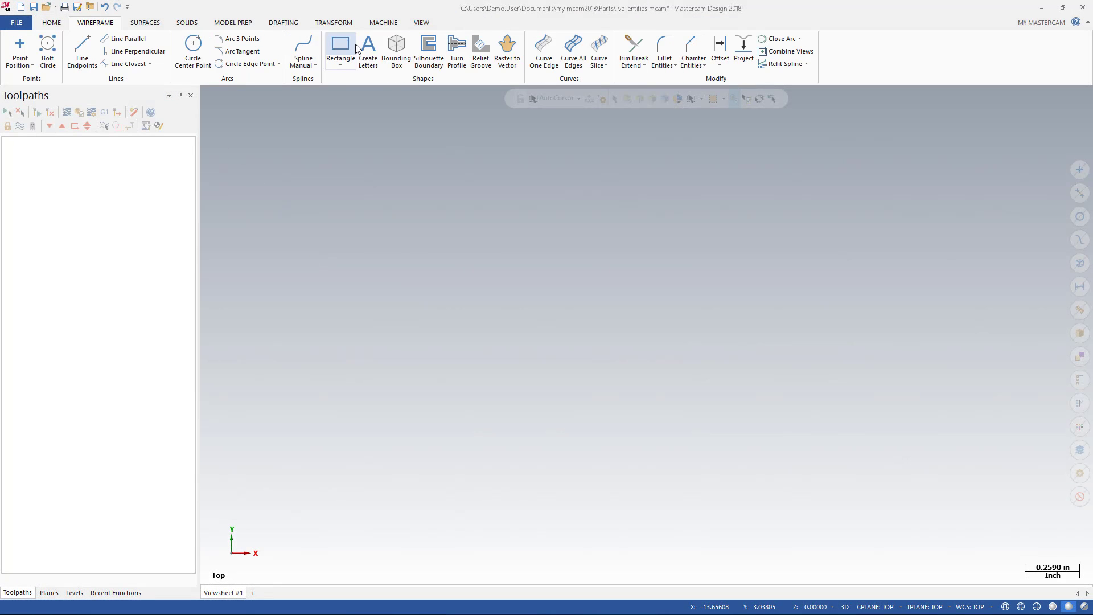
click(368, 54)
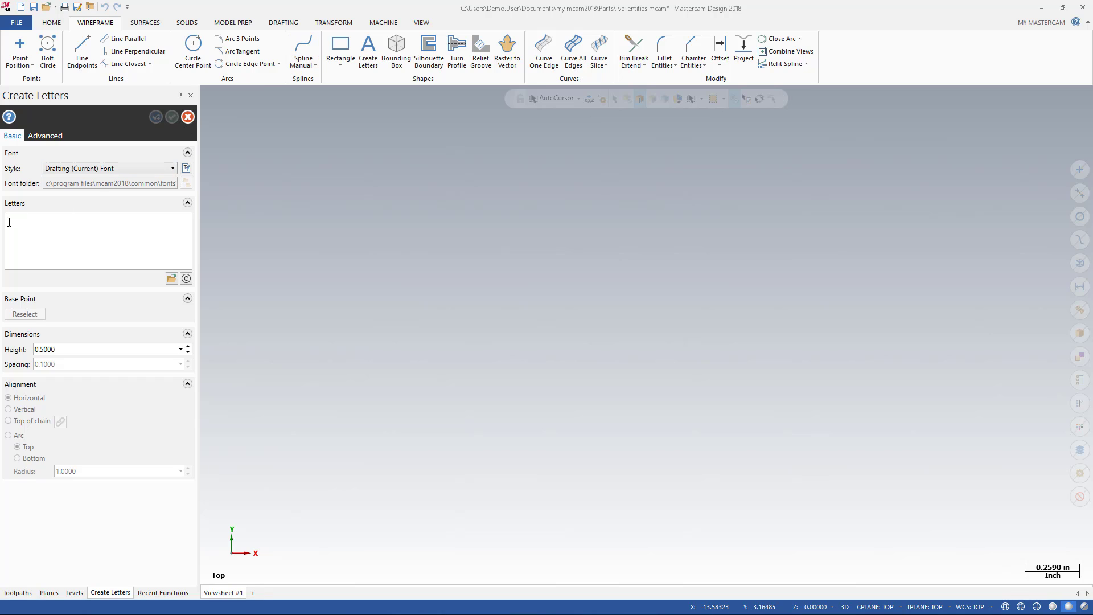
click(9, 222)
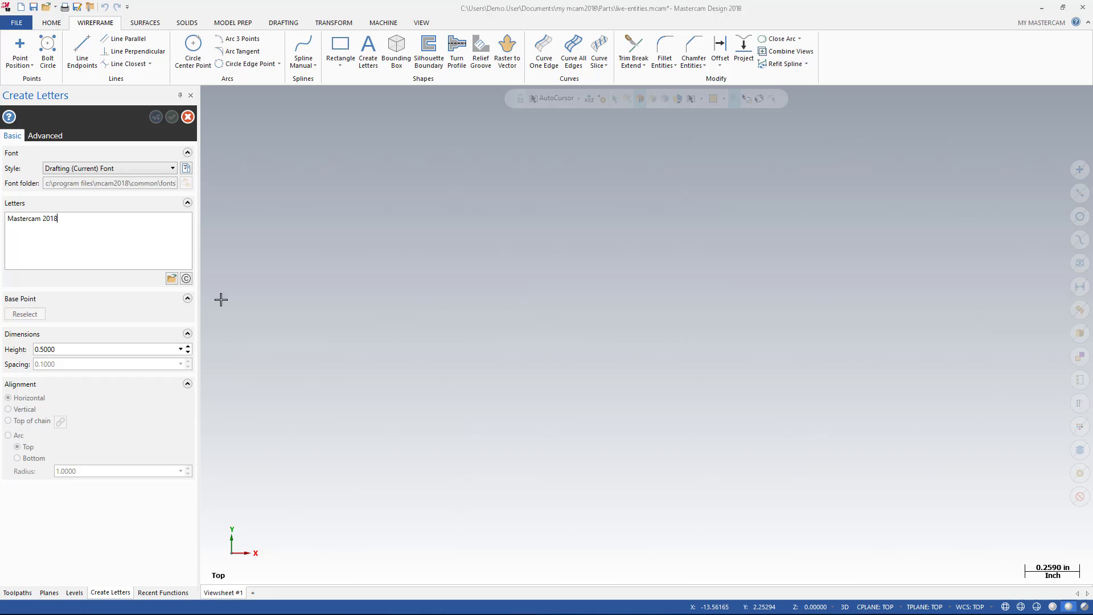
click(230, 367)
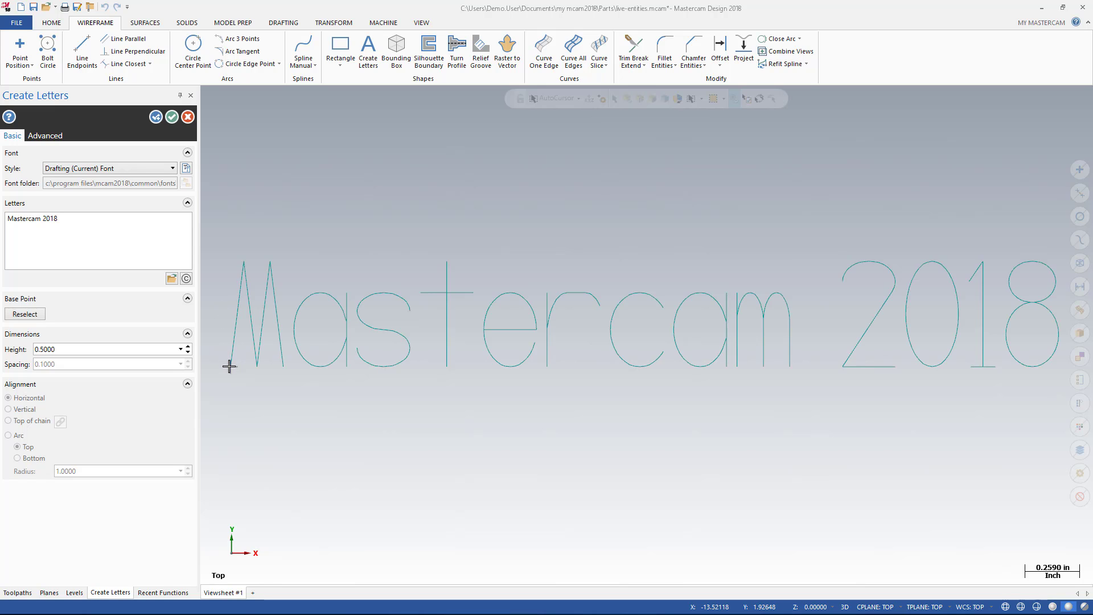
click(147, 169)
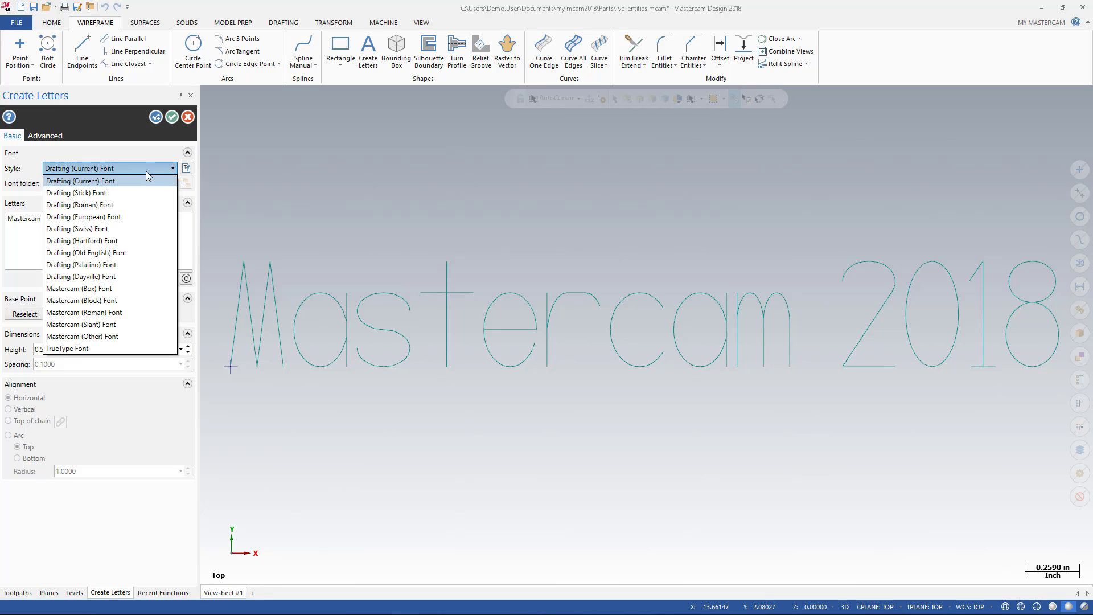
click(108, 300)
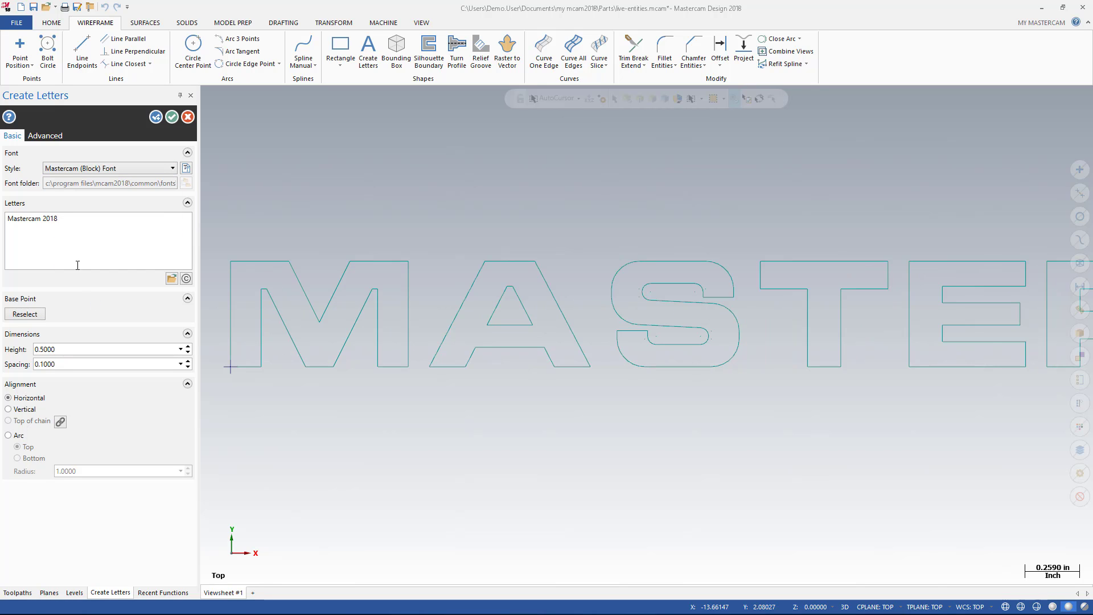
Shorten the letters' text to "Mastercam" and set their height to 0.25.
click(41, 219)
double_click(43, 349)
text(0.25)
key(Tab)
Align the letters along the top of an arc and accept them.
click(9, 436)
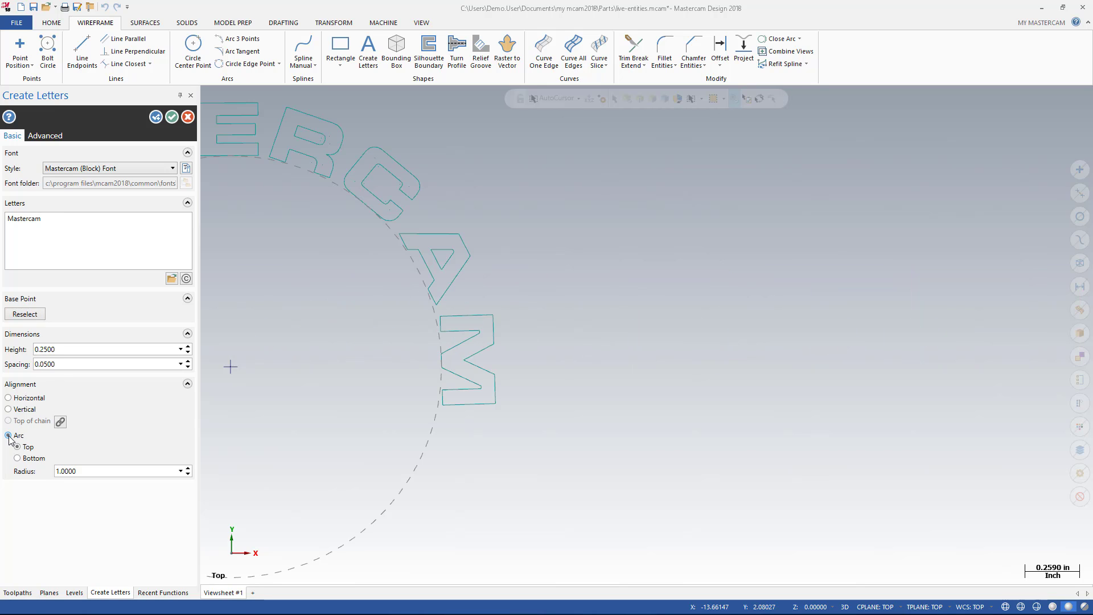
key(alt+F1)
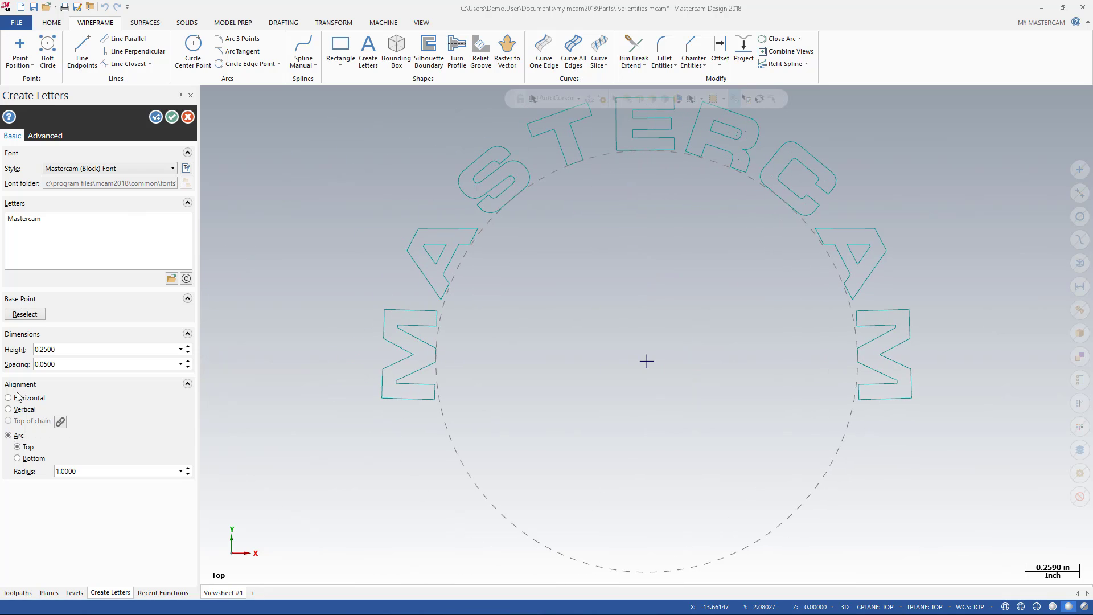
click(176, 121)
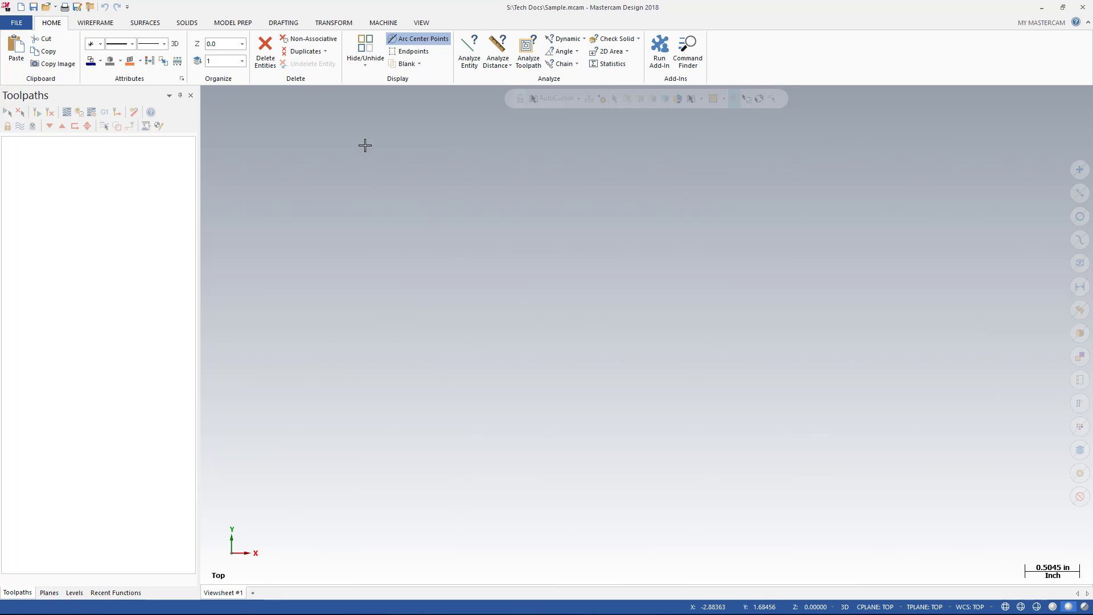
Place a drafting note reading "Mastercam 2018" in the empty drawing and accept it.
click(287, 23)
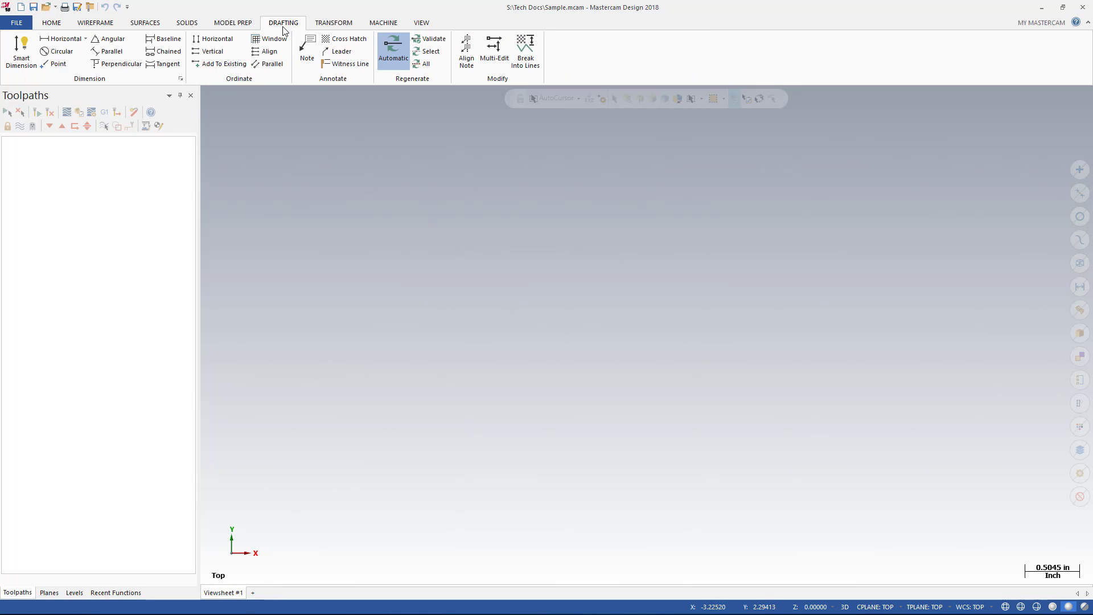
click(301, 56)
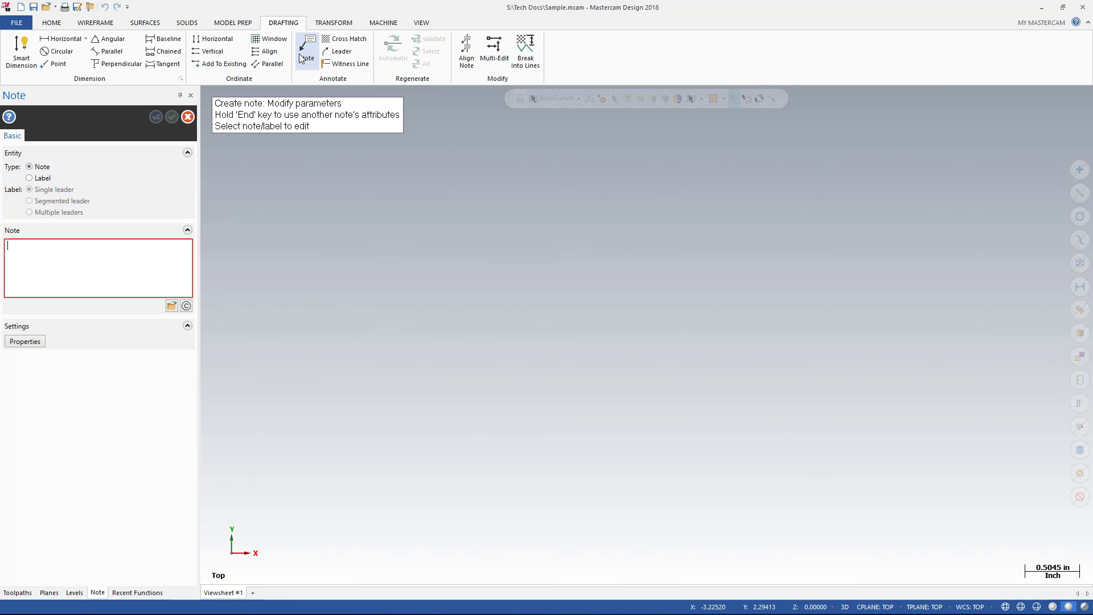
text(Mastercam 2018)
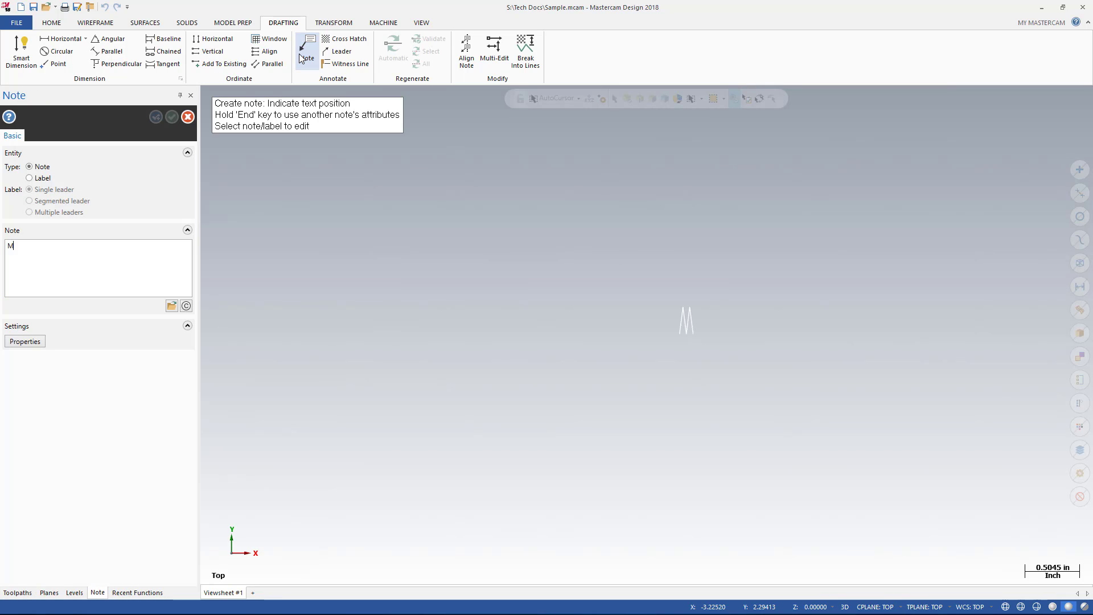
click(487, 181)
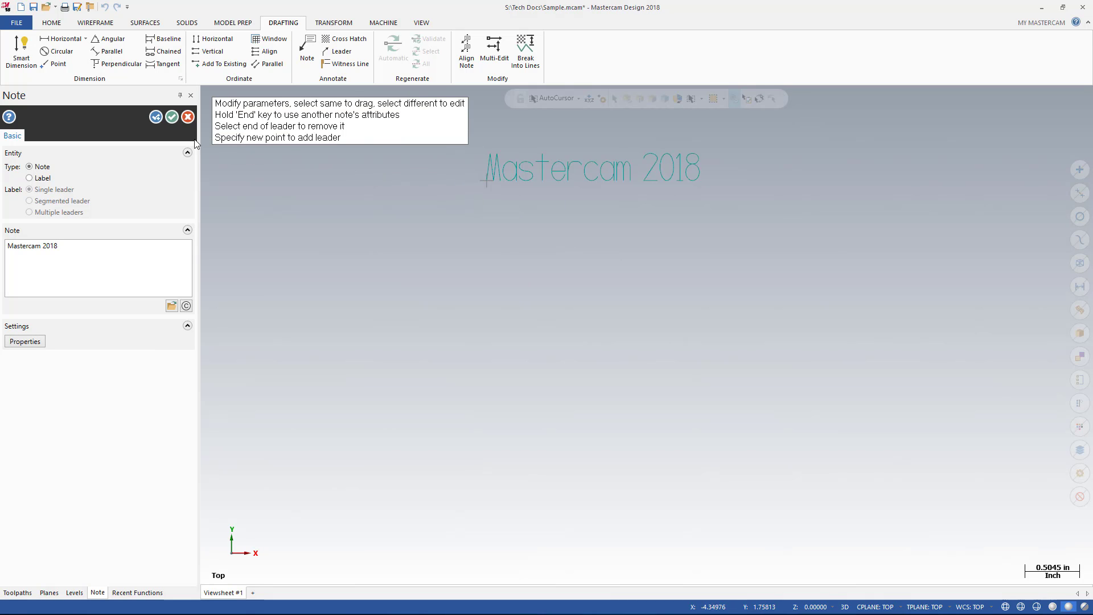
click(160, 120)
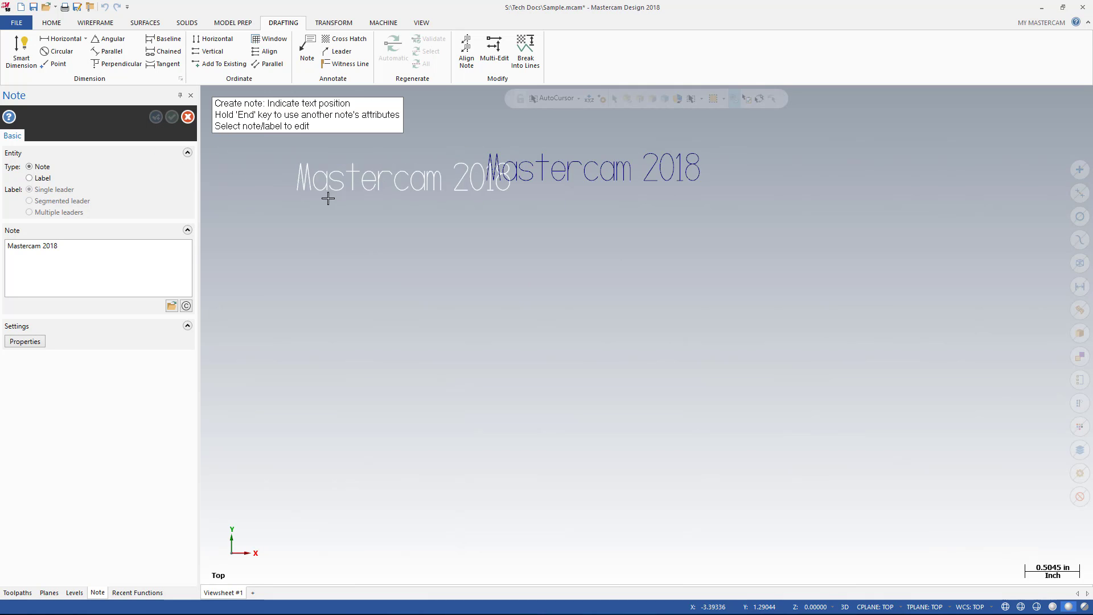
Place a second note directly below the first and shorten its text to "Mastercam".
click(484, 227)
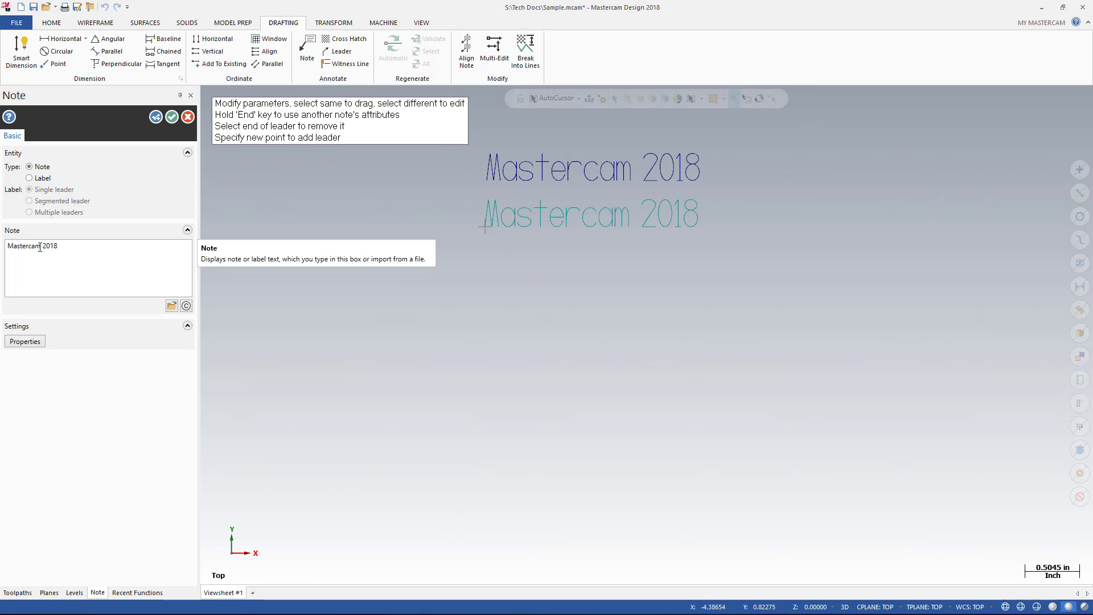
drag(40, 246, 62, 248)
key(BackSpace)
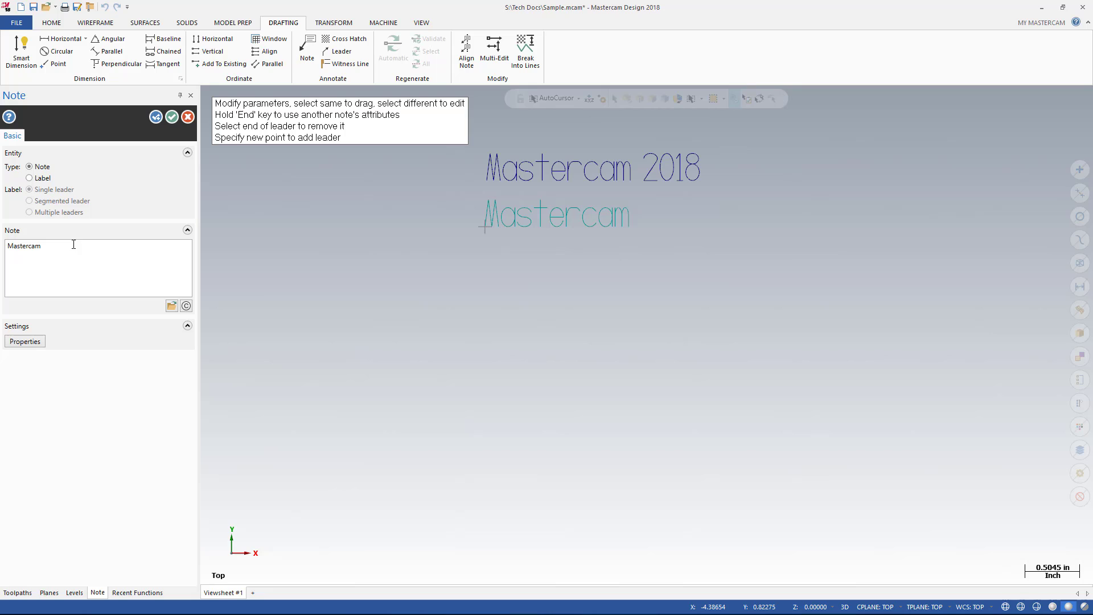
Convert the "Mastercam" note to a label with multiple leaders, adding two leaders that point to its left.
click(29, 179)
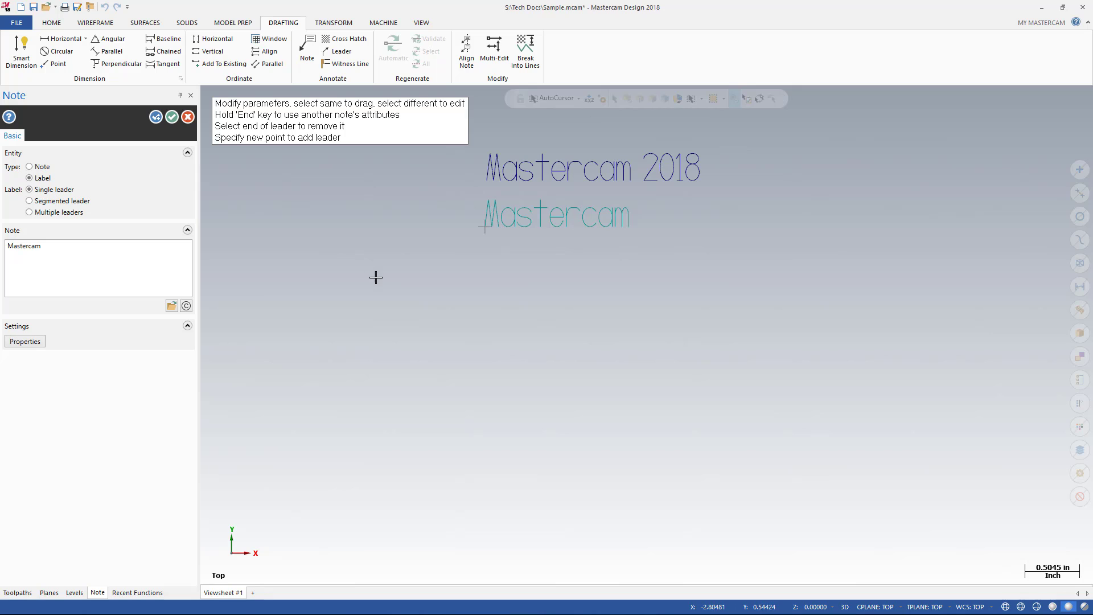
click(372, 298)
click(380, 206)
click(88, 216)
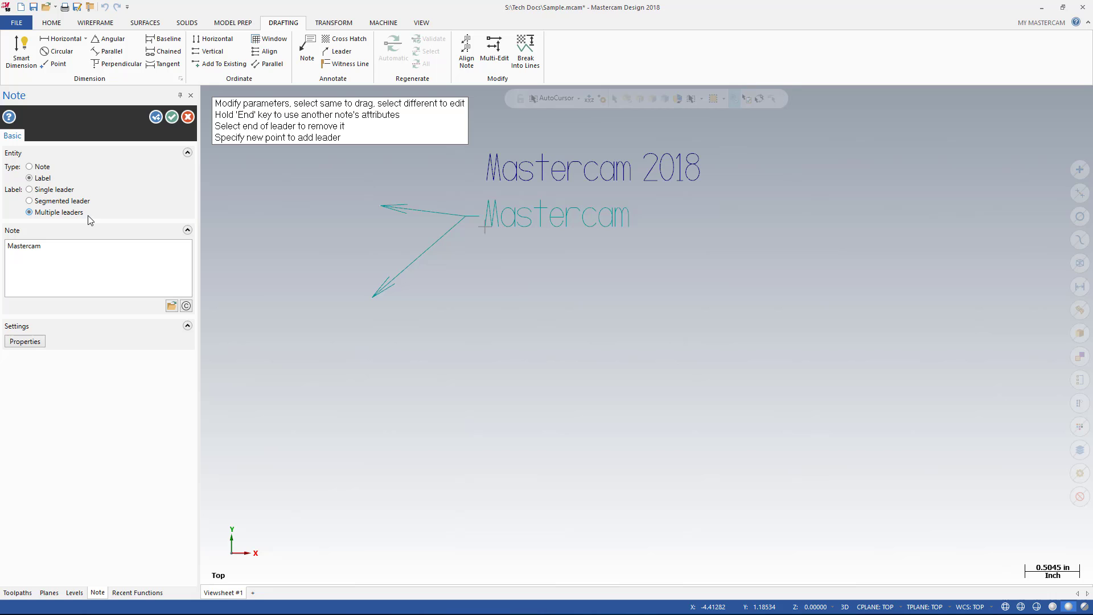
Move the label's text further right and replace its lower leader with one ending slightly higher.
click(476, 223)
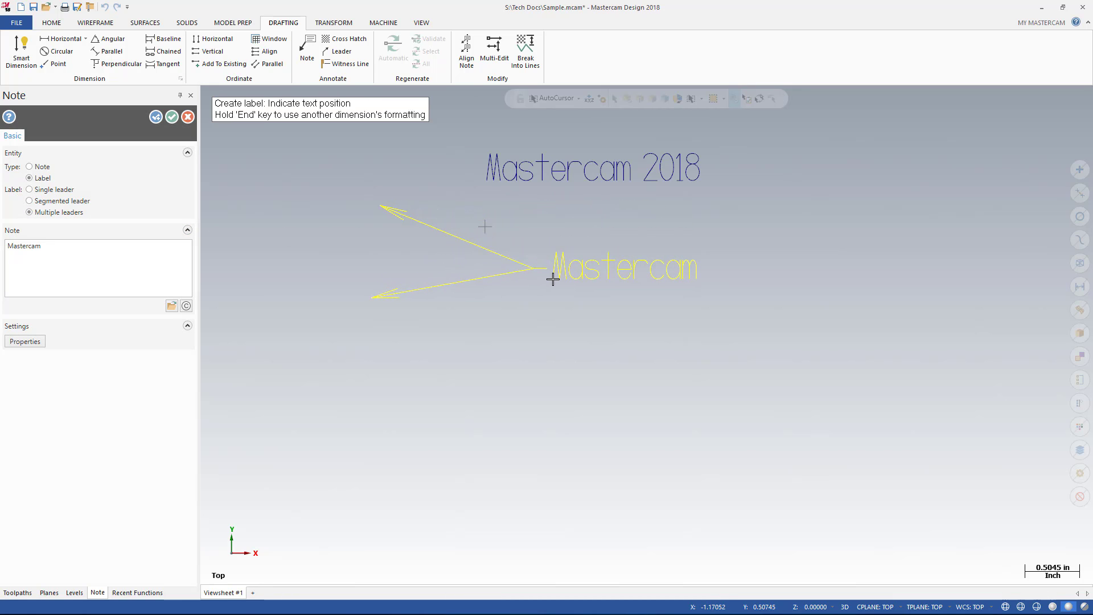
click(551, 277)
click(553, 279)
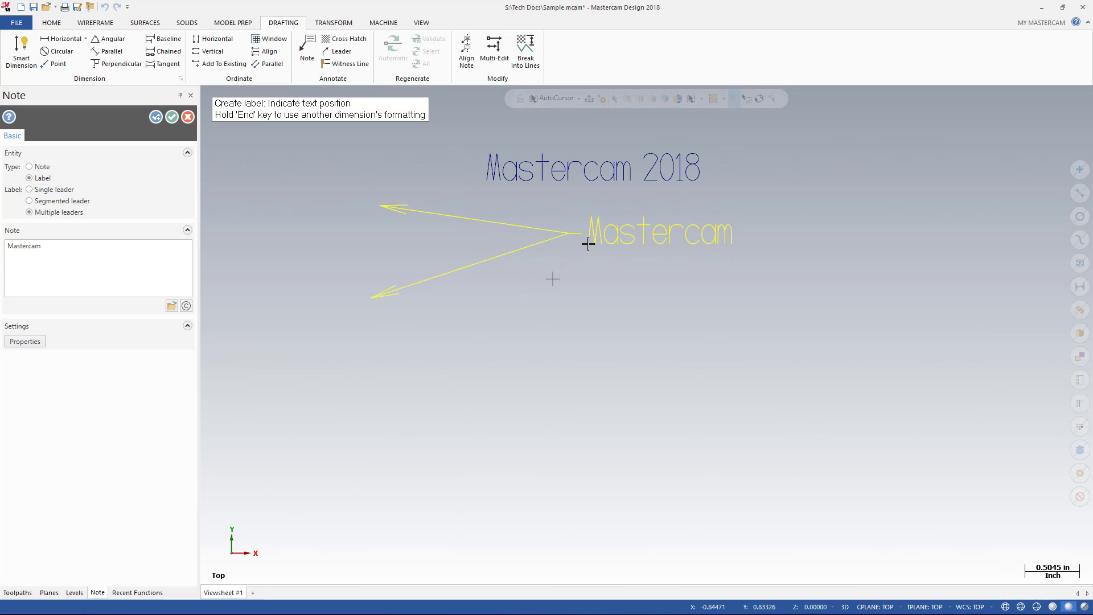
click(588, 244)
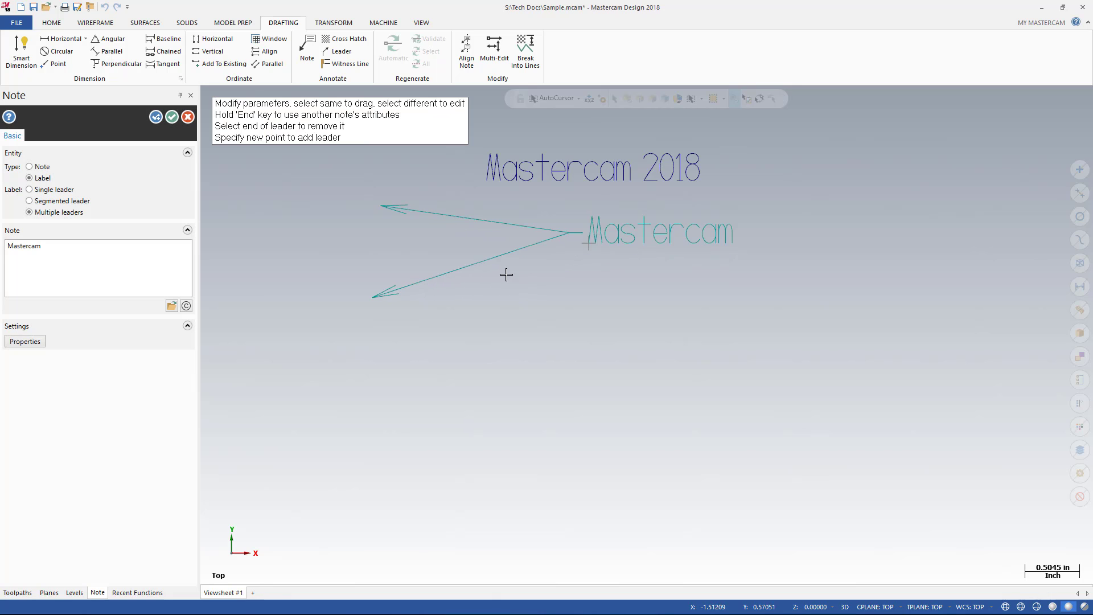
click(374, 298)
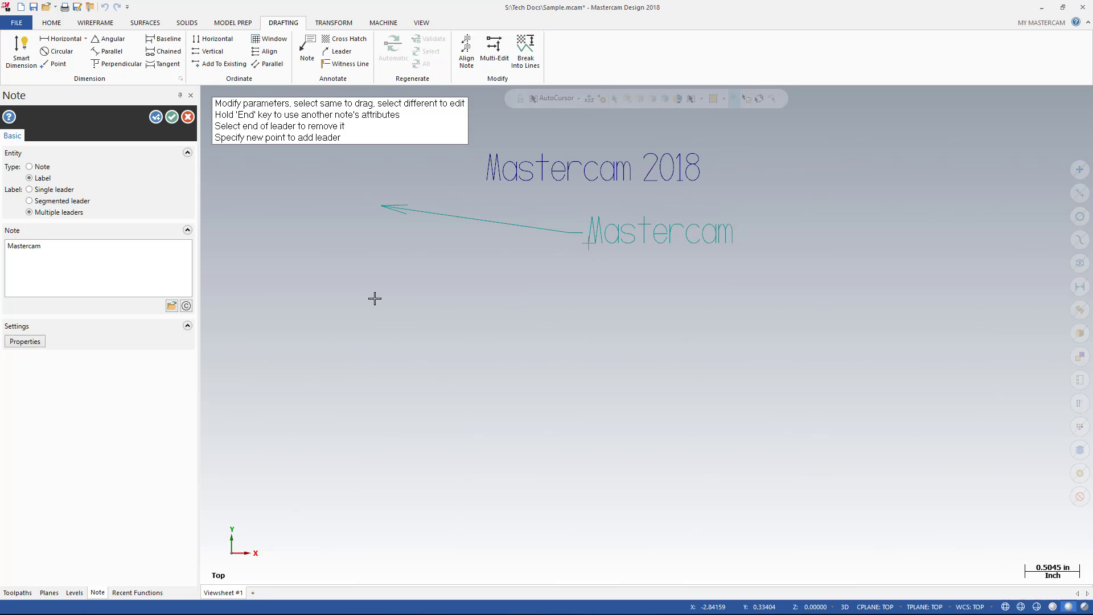
click(387, 275)
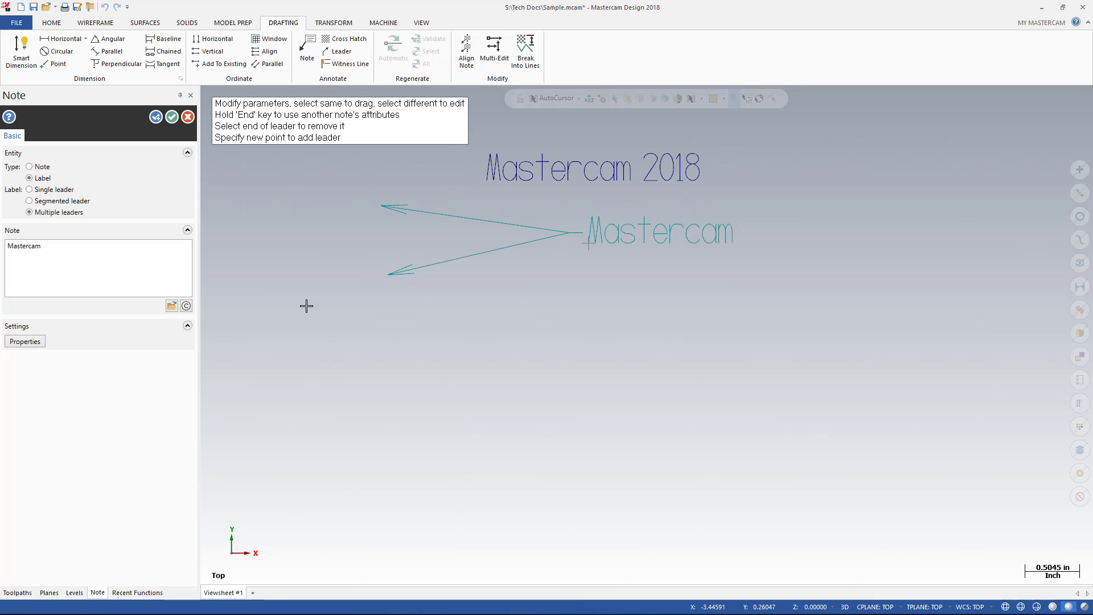
Open the label's drafting properties and set the arrow style for labels and leaders to Open Triangle.
click(25, 342)
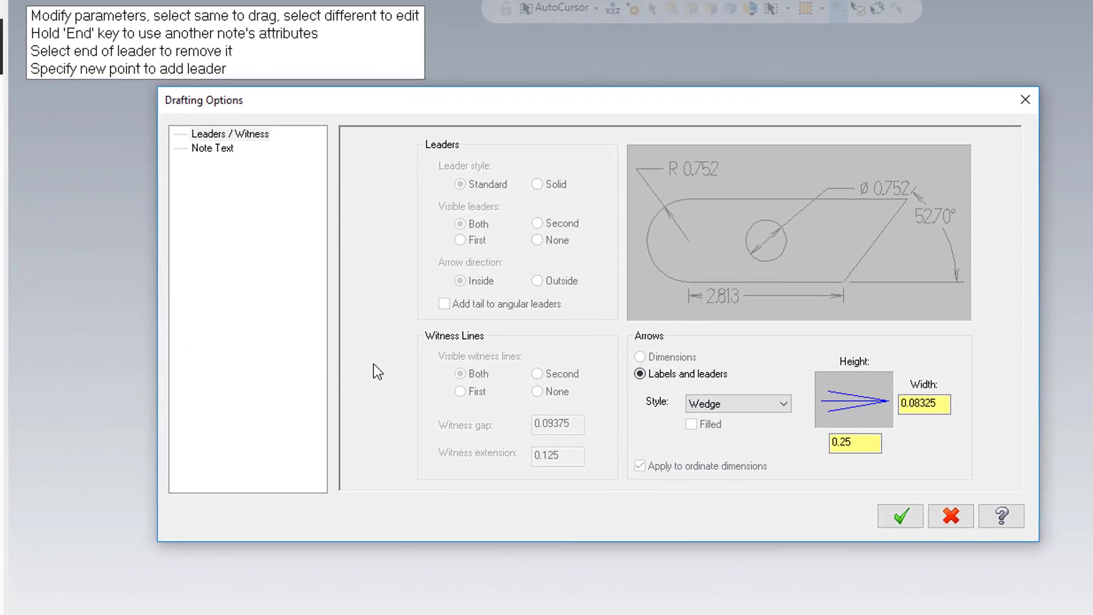
click(706, 408)
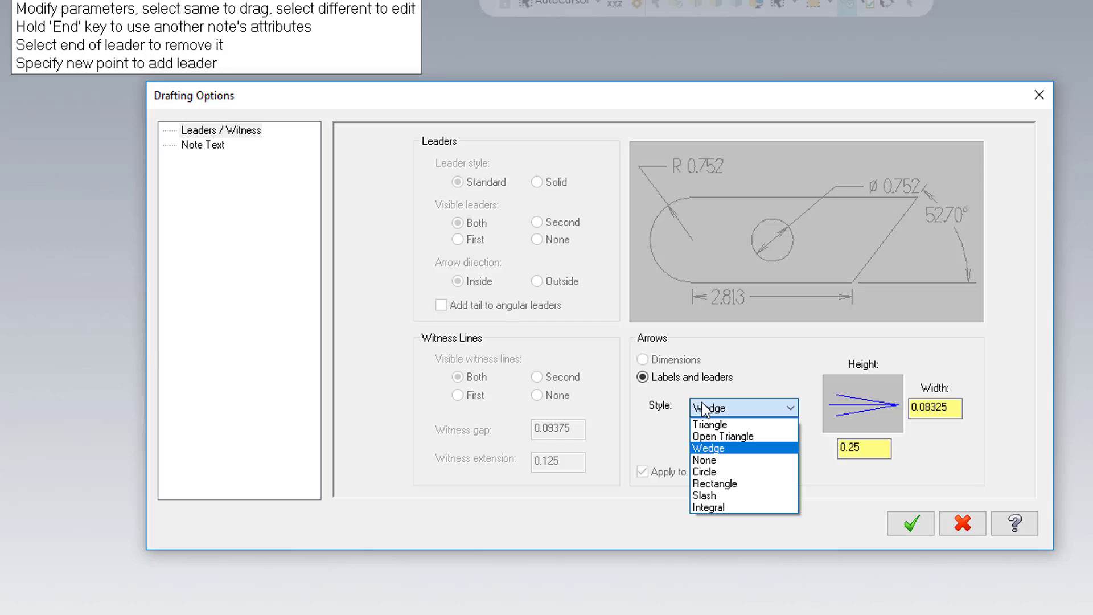
click(708, 434)
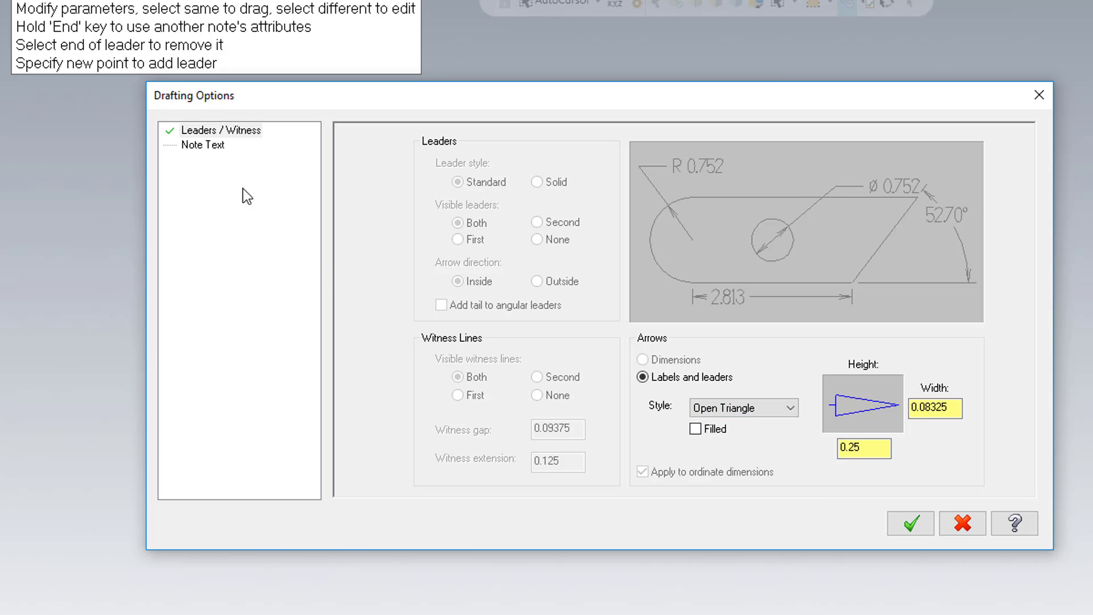
Set the label's note text height to 0.5 and its font to Swiss, and apply the drafting options.
click(203, 146)
drag(608, 162, 534, 162)
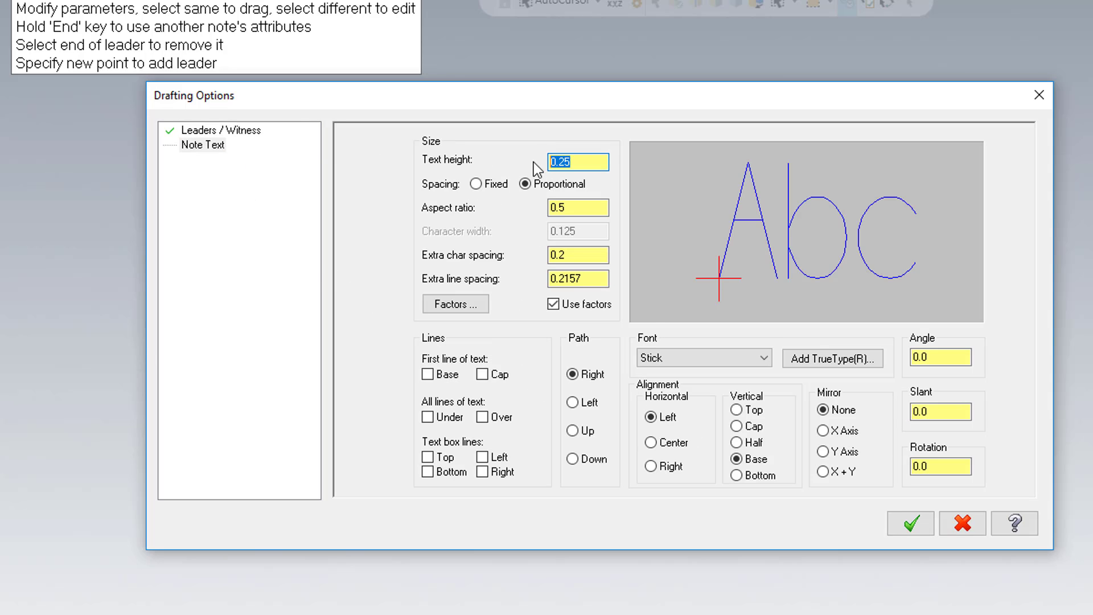
text(0.50)
click(657, 358)
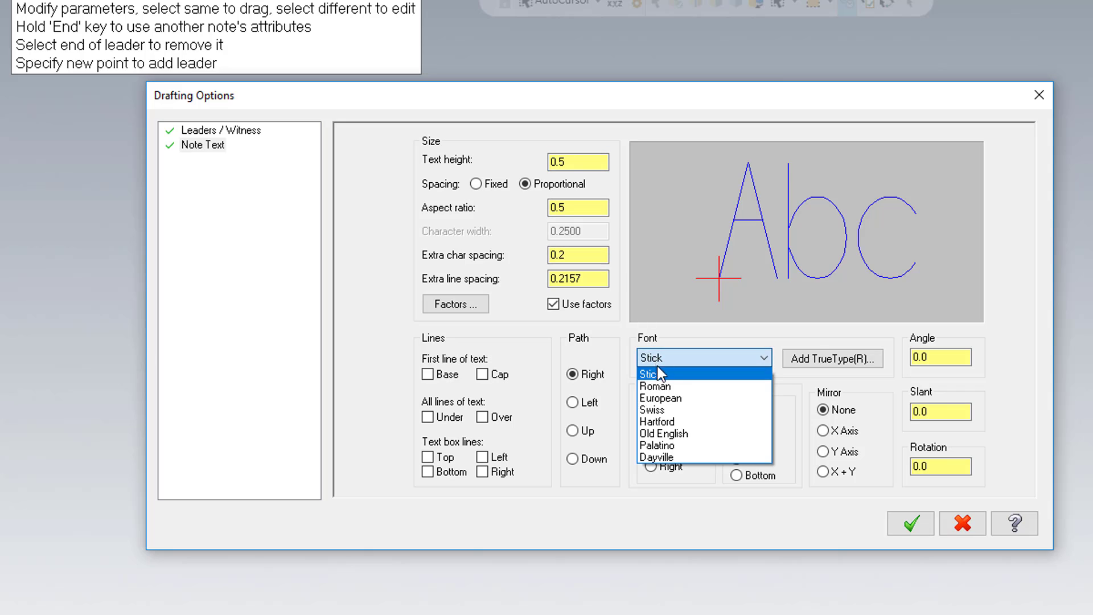
click(672, 410)
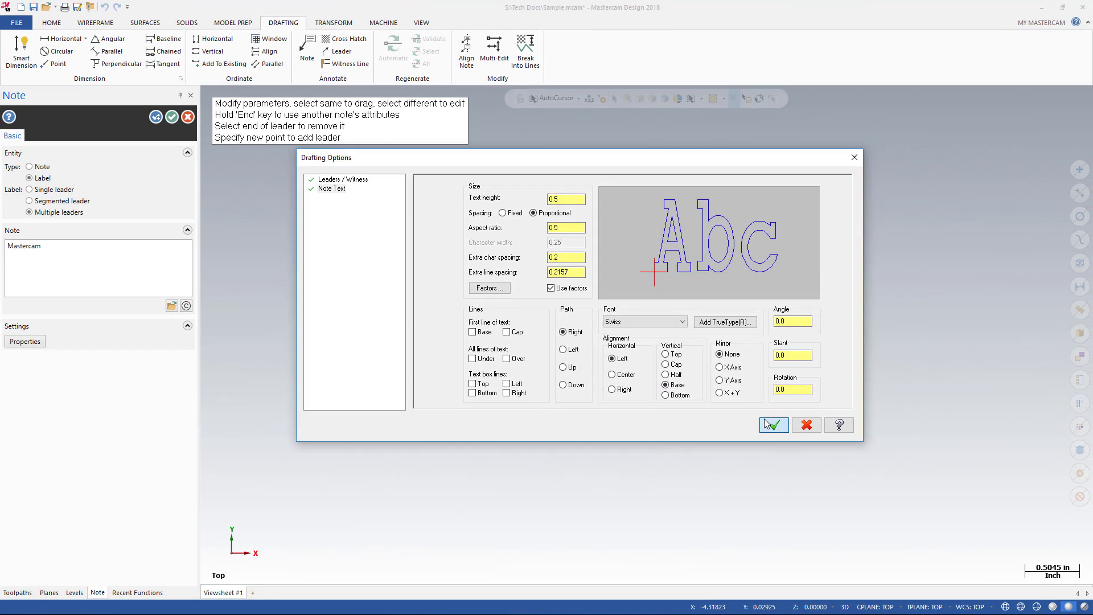
click(881, 502)
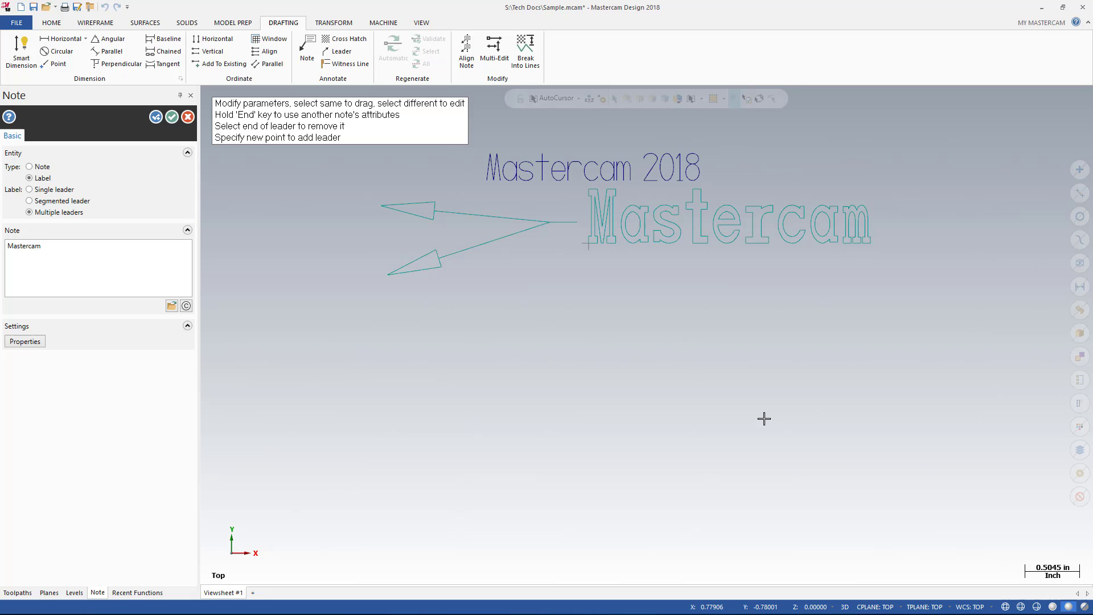
Copy the attributes of the "Mastercam 2018" note onto the label and finish the Note function.
key(End)
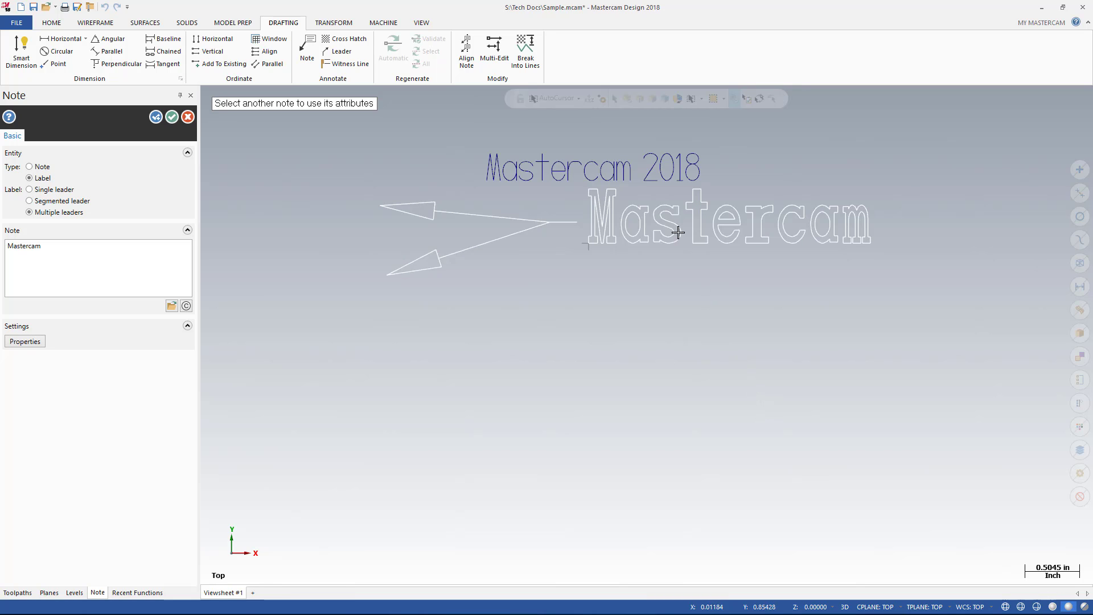
click(662, 172)
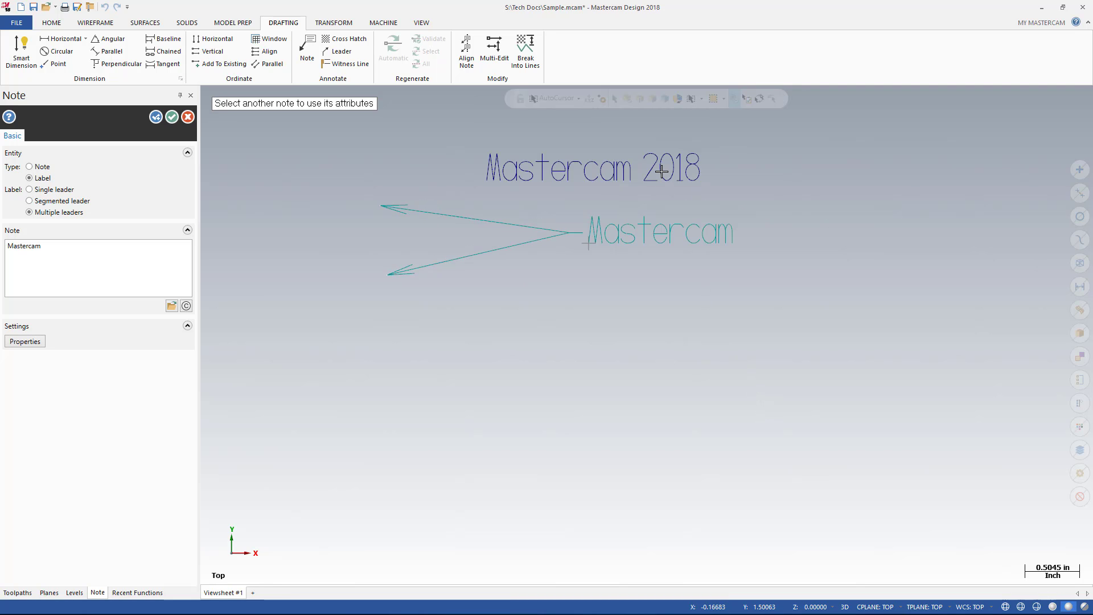
key(Return)
key(Escape)
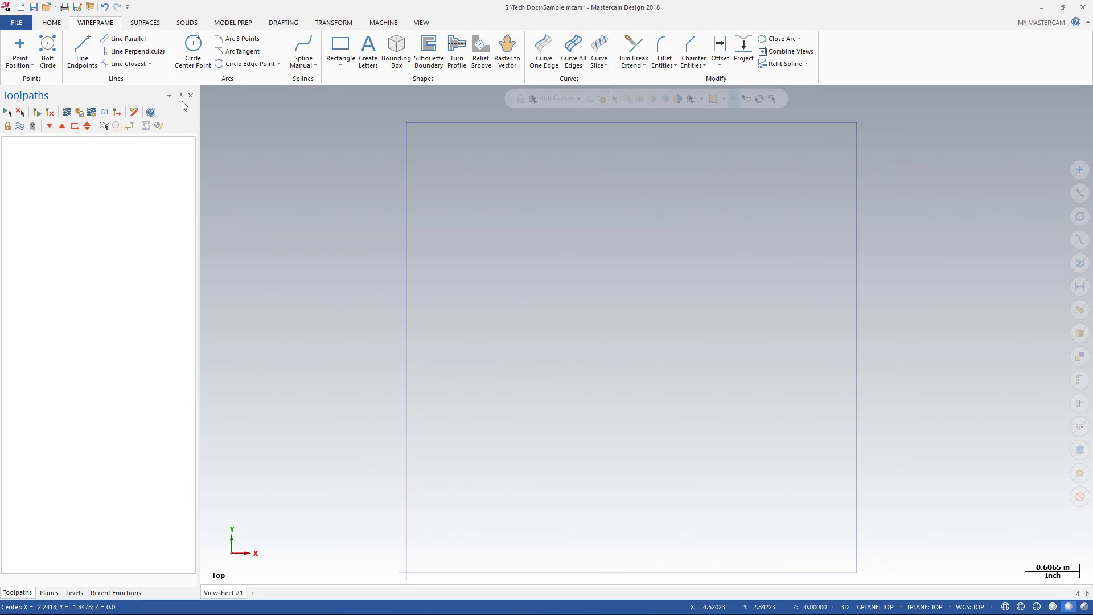
Start a Cross Hatch and chain the square's outline as its boundary.
click(283, 23)
click(334, 39)
click(406, 202)
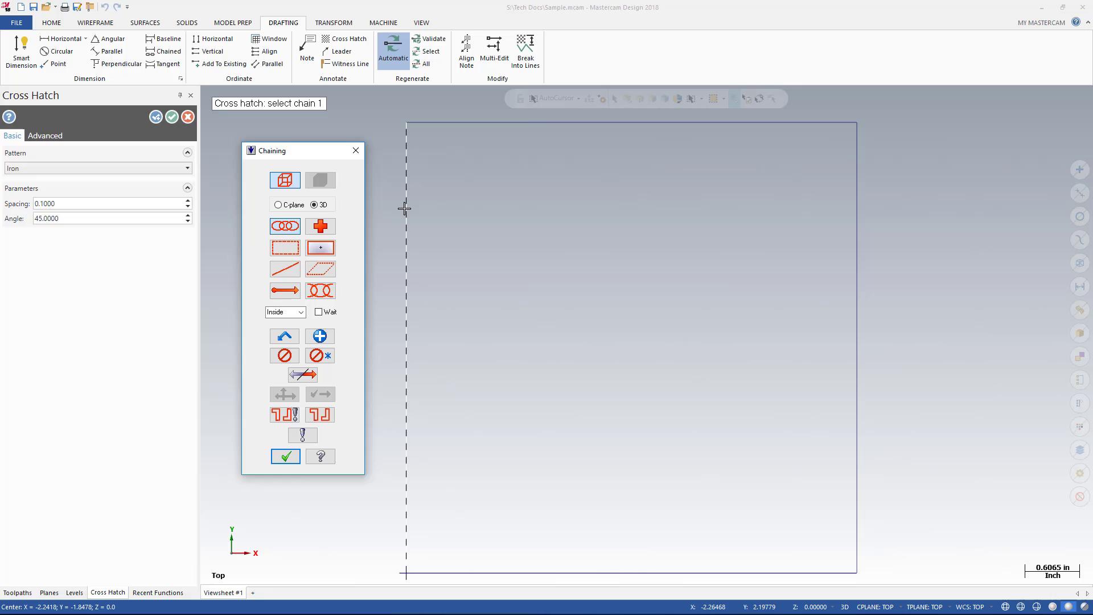
click(287, 450)
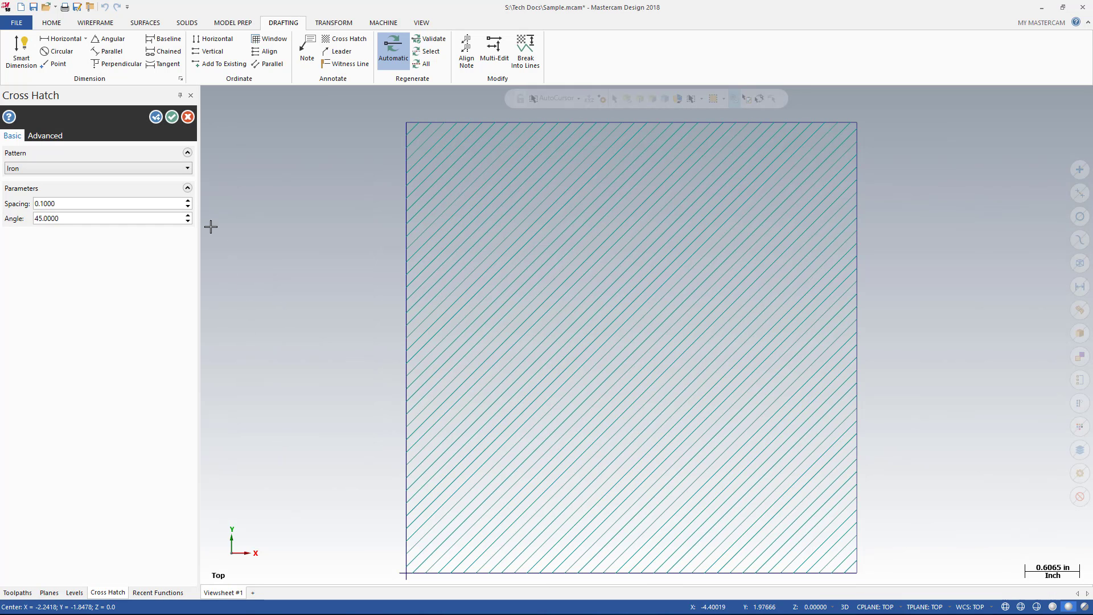
Set the cross hatch pattern to Magnesium with a spacing of 0.2 and an angle of 60.
click(176, 170)
click(155, 247)
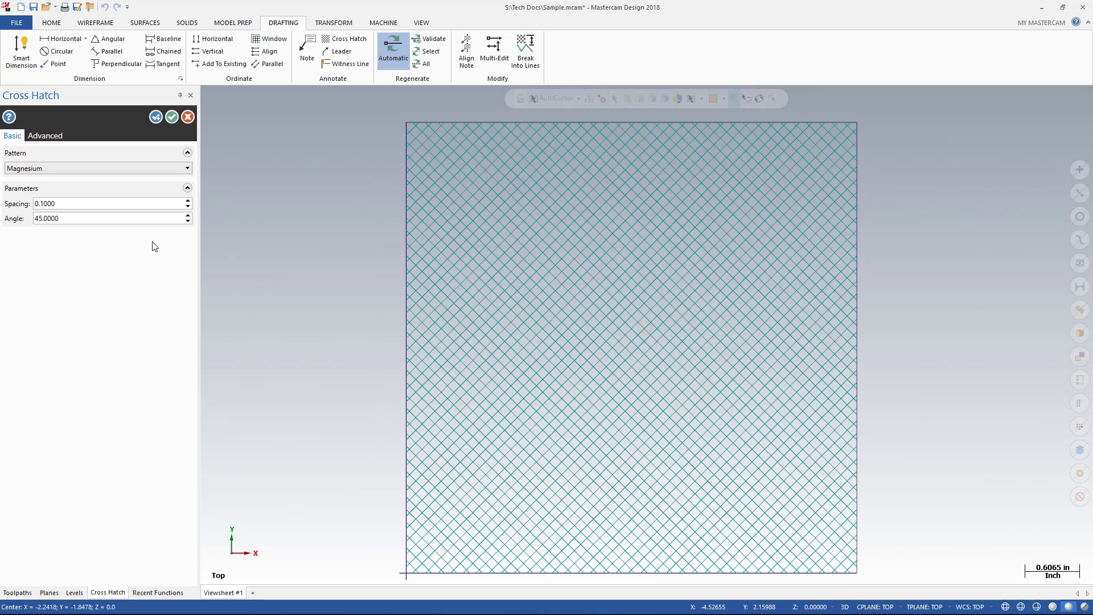
double_click(147, 203)
text(.2)
key(Tab)
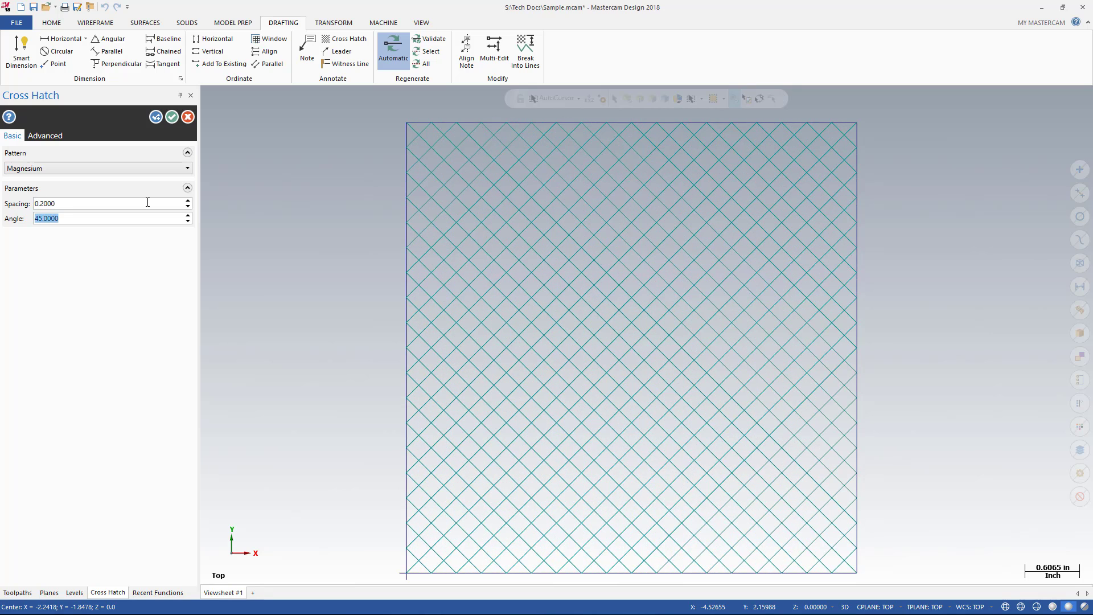
text(60)
key(Tab)
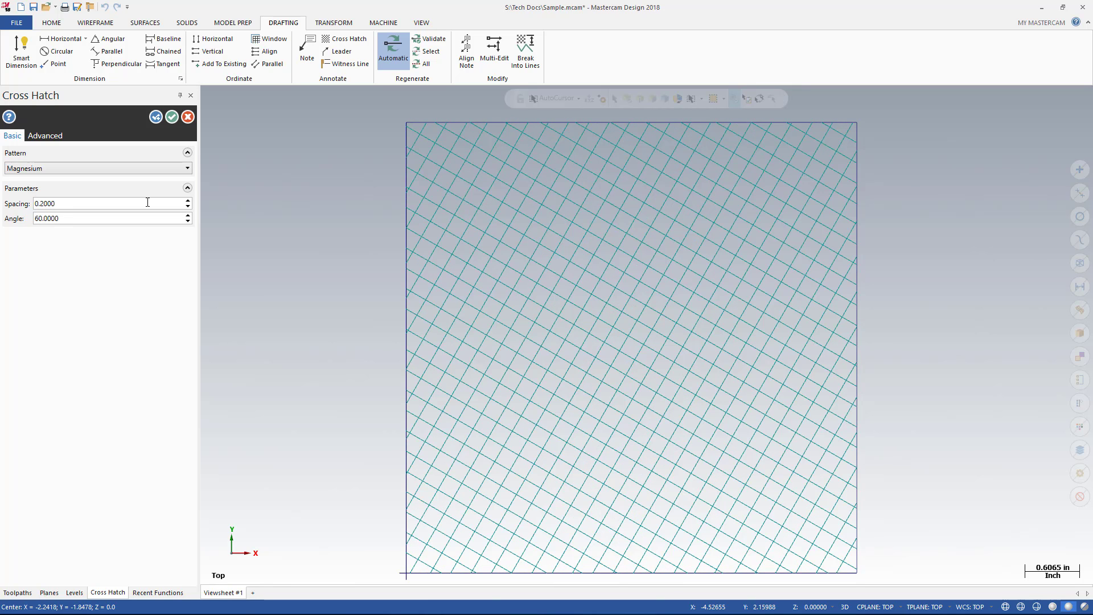
Define custom hatch pattern 2 with an added broken hatch line and a broken cross hatch line, and apply it to the square.
click(61, 140)
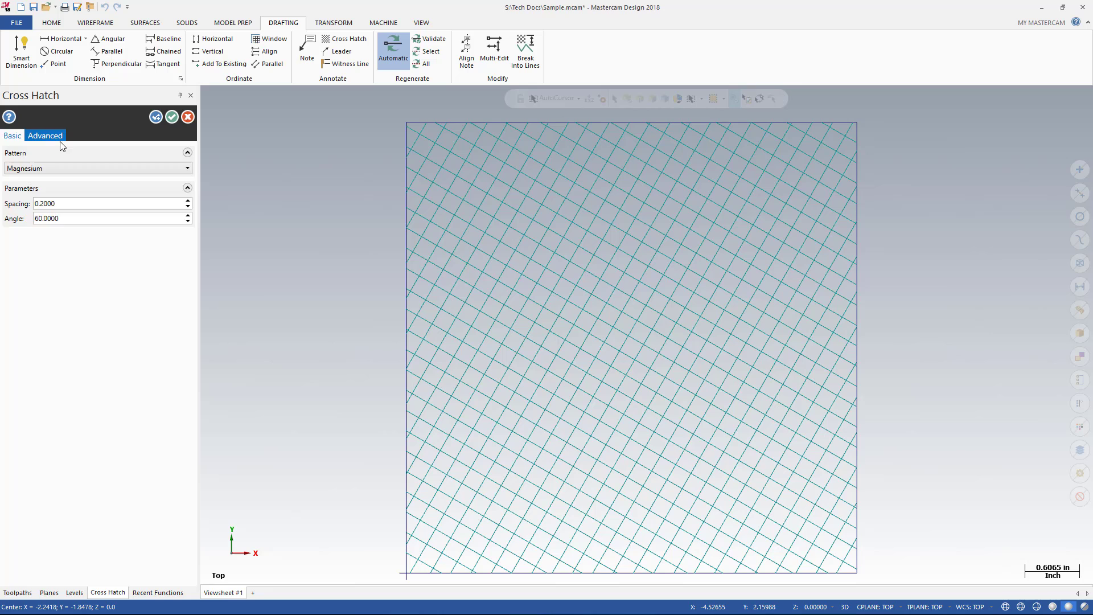
click(34, 215)
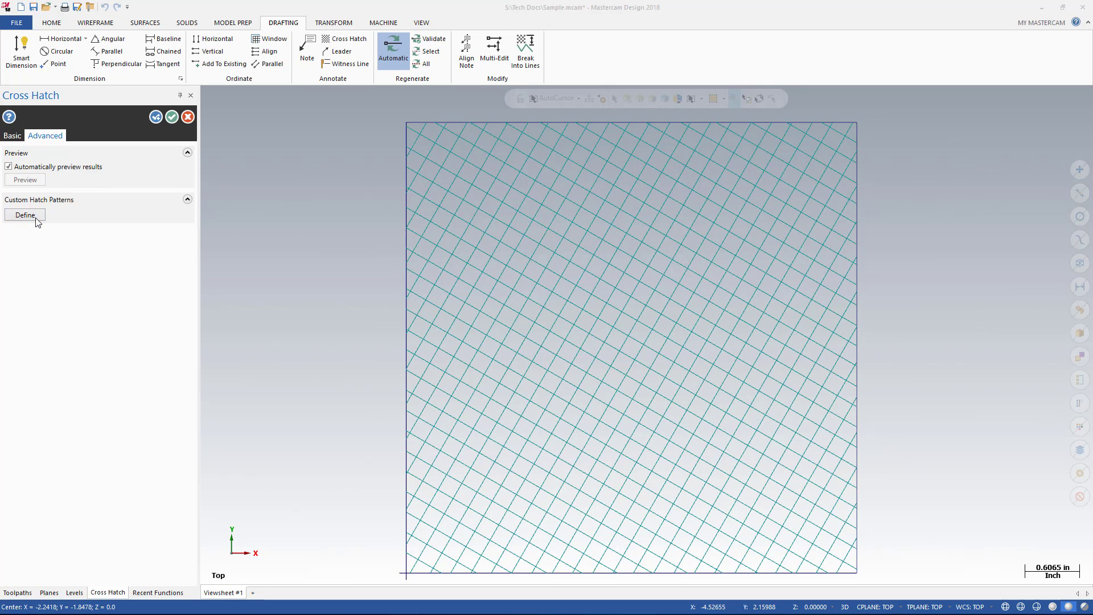
click(53, 138)
click(50, 156)
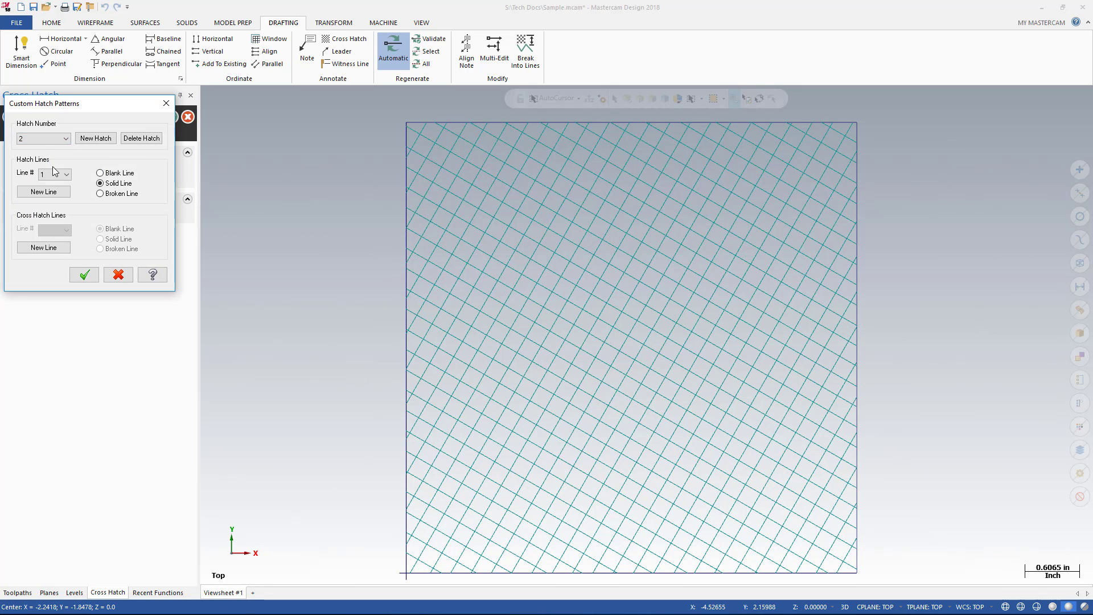
click(60, 192)
click(100, 193)
click(44, 247)
click(99, 250)
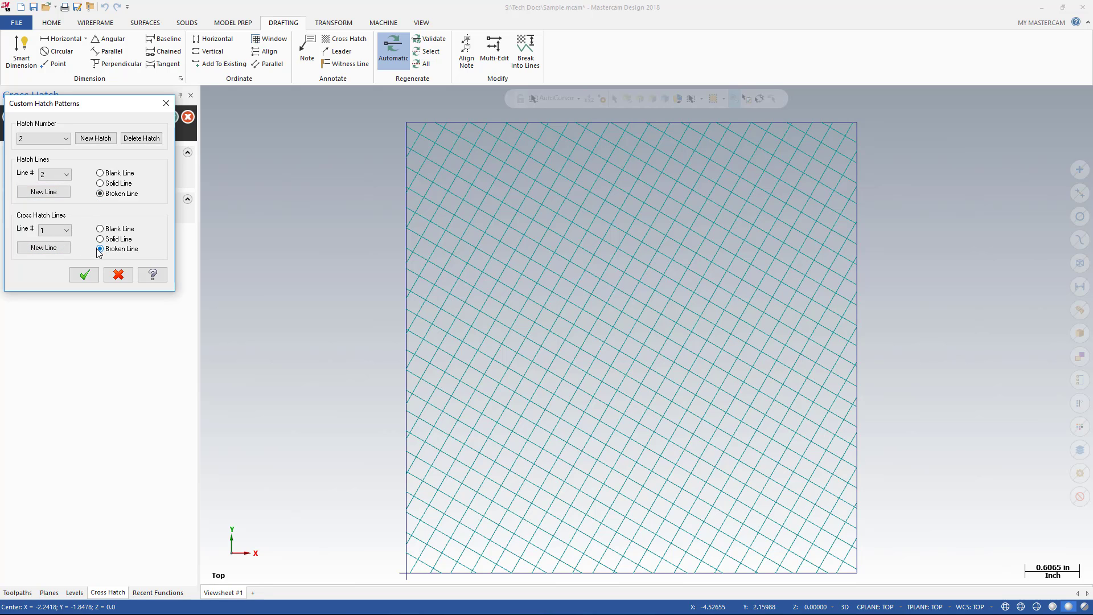
click(85, 275)
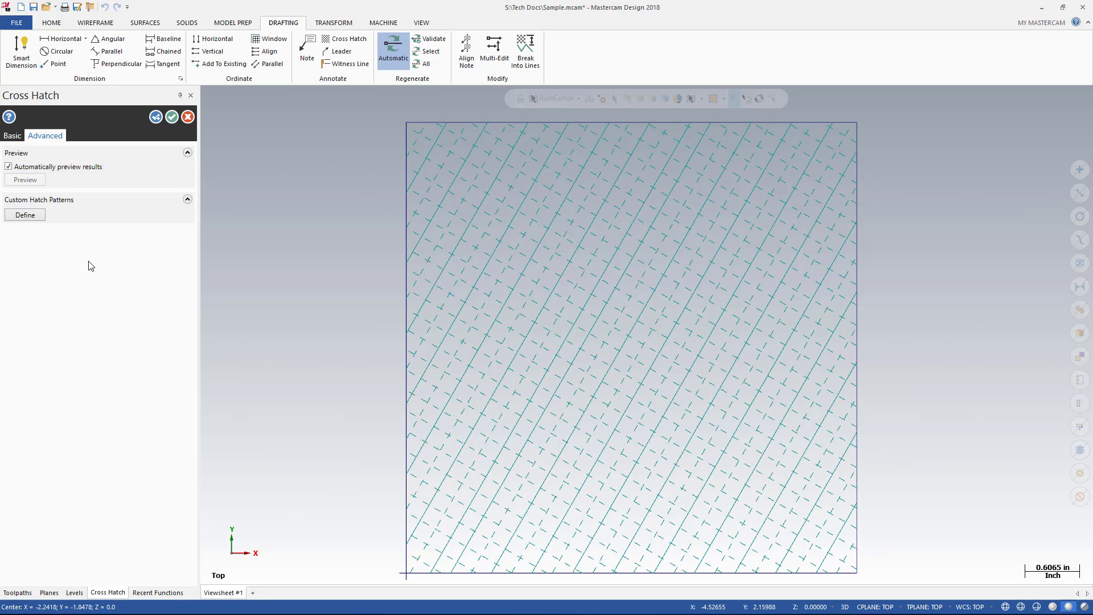
click(12, 136)
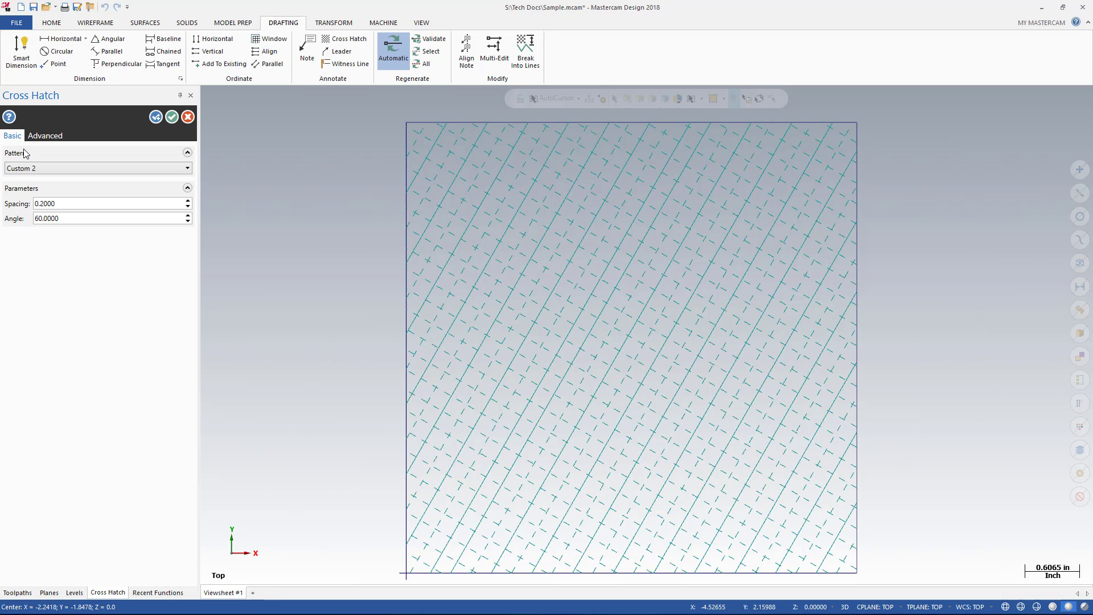
Check the available hatch patterns, keep Custom 2 for the square, and finish the Cross Hatch function.
click(56, 172)
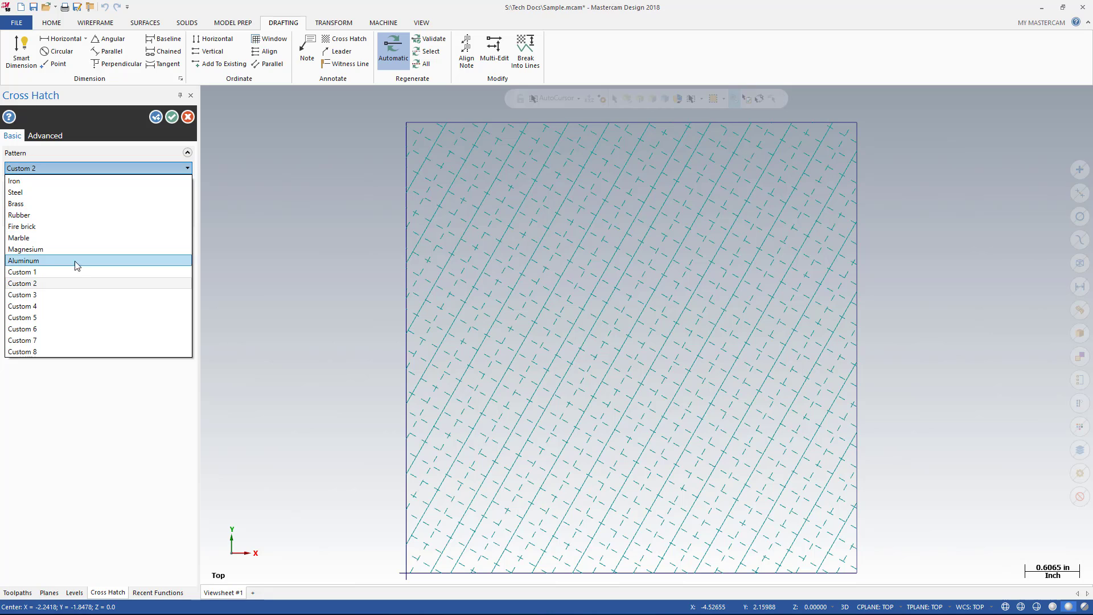
click(250, 307)
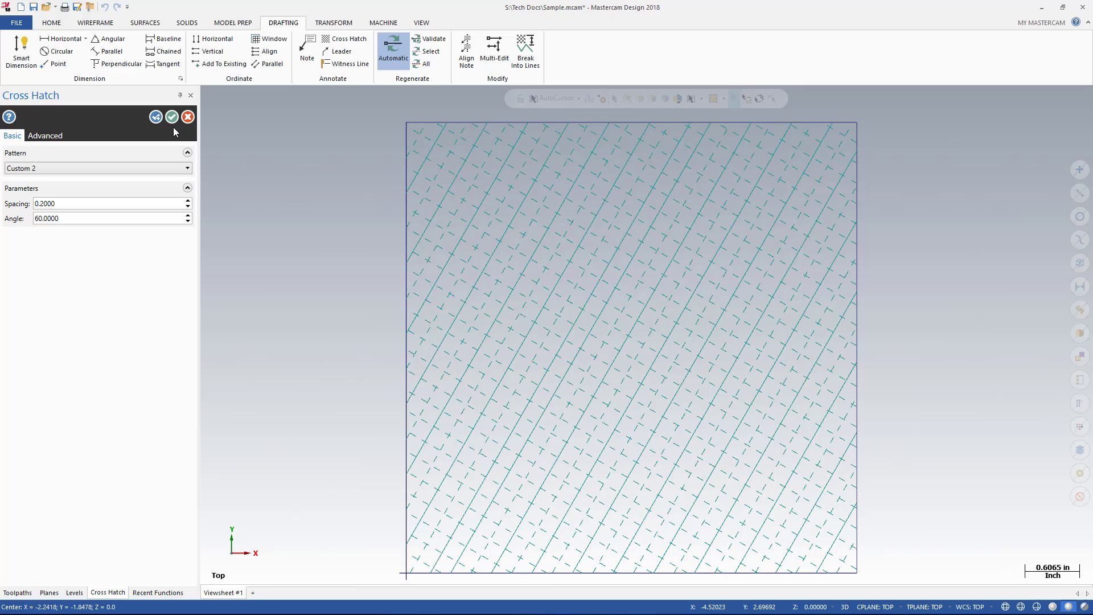
key(Return)
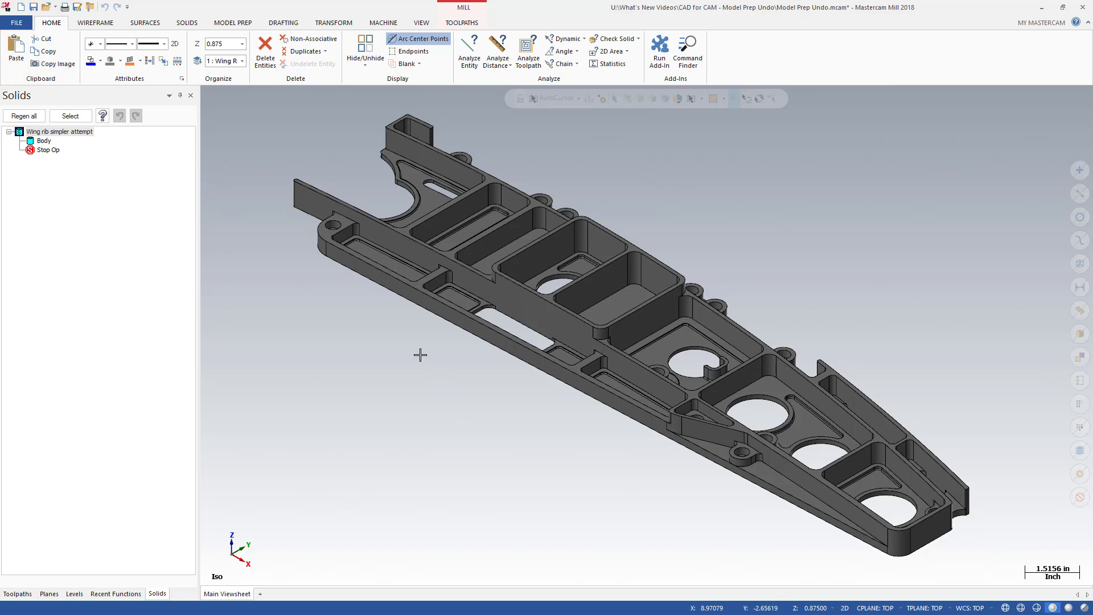
Move the floor face of the solid-bottomed rectangular pocket in the middle of the wing rib up 1.2 in along Z.
click(245, 24)
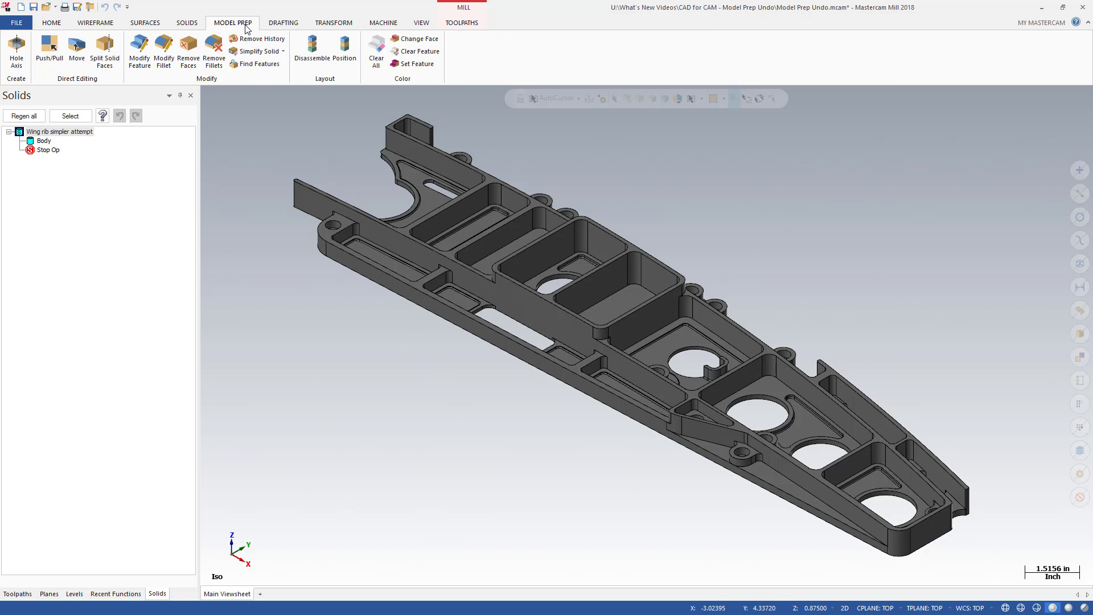
click(76, 50)
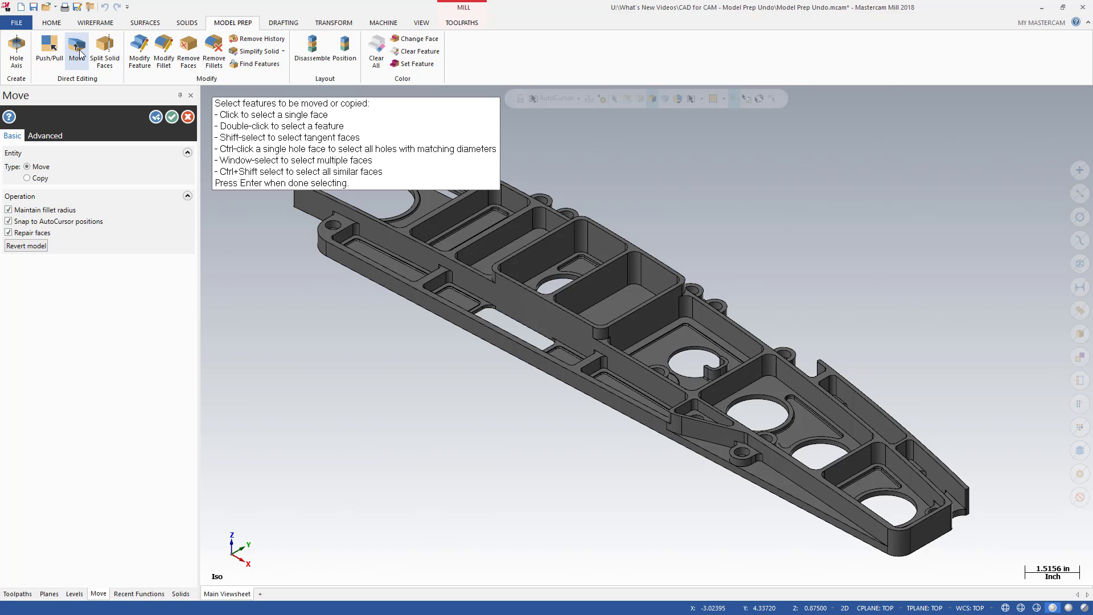
click(594, 318)
key(Return)
click(617, 302)
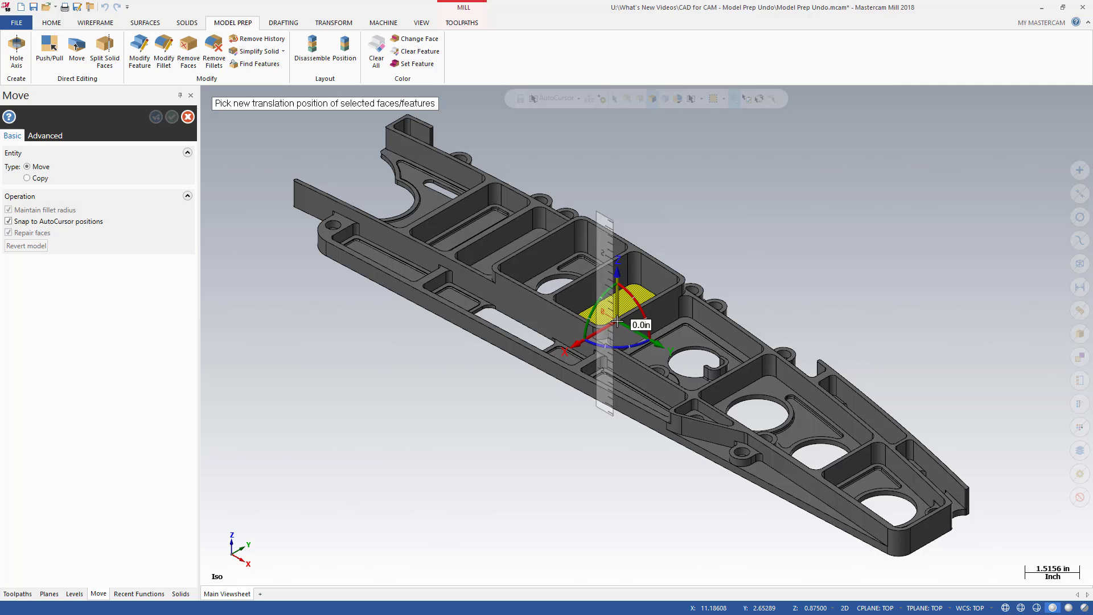
text(1.2)
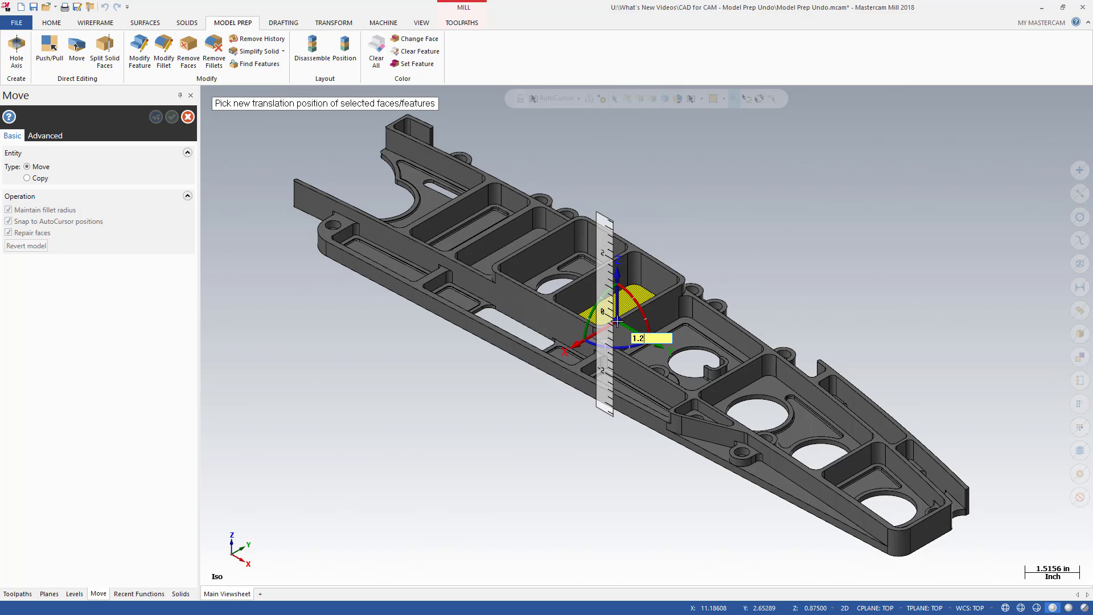
key(Return)
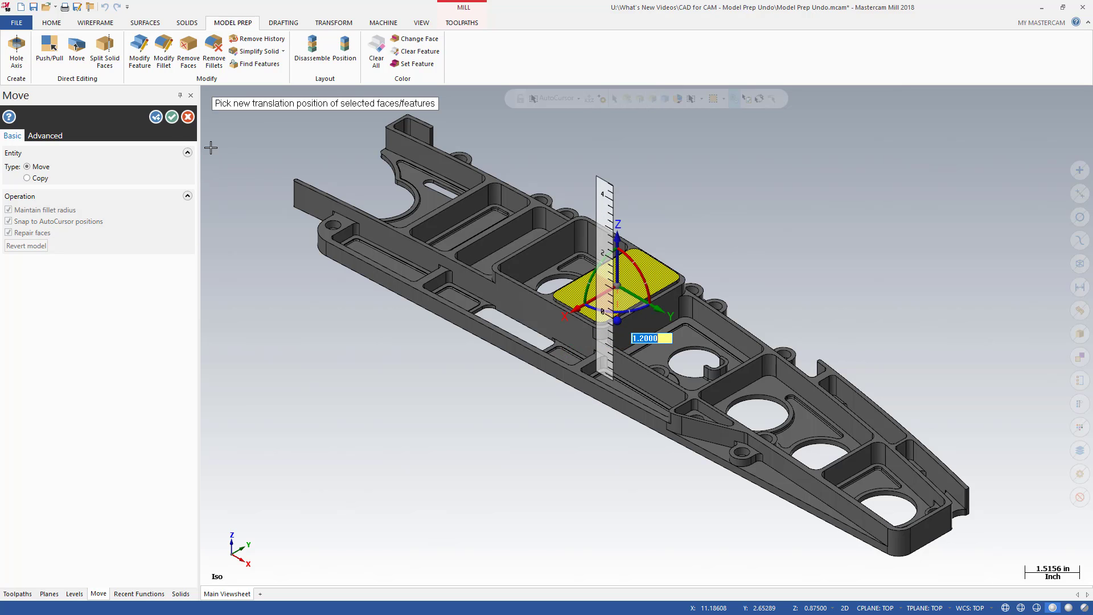
click(156, 117)
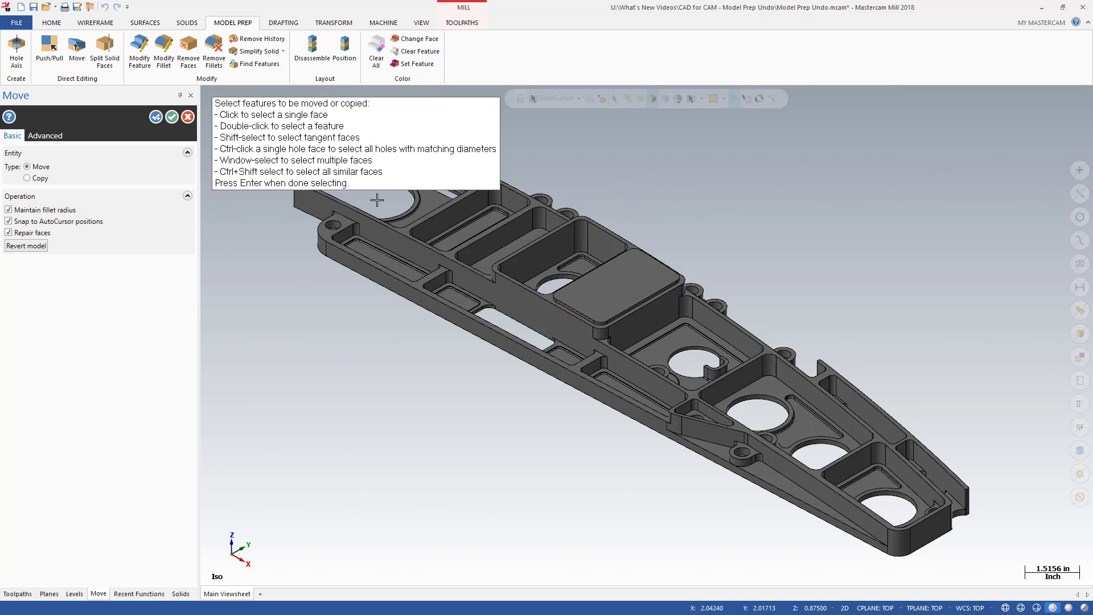
Move the floor face of the narrow pocket two bays toward the rib's forked end up 1.1 in along Z.
click(499, 251)
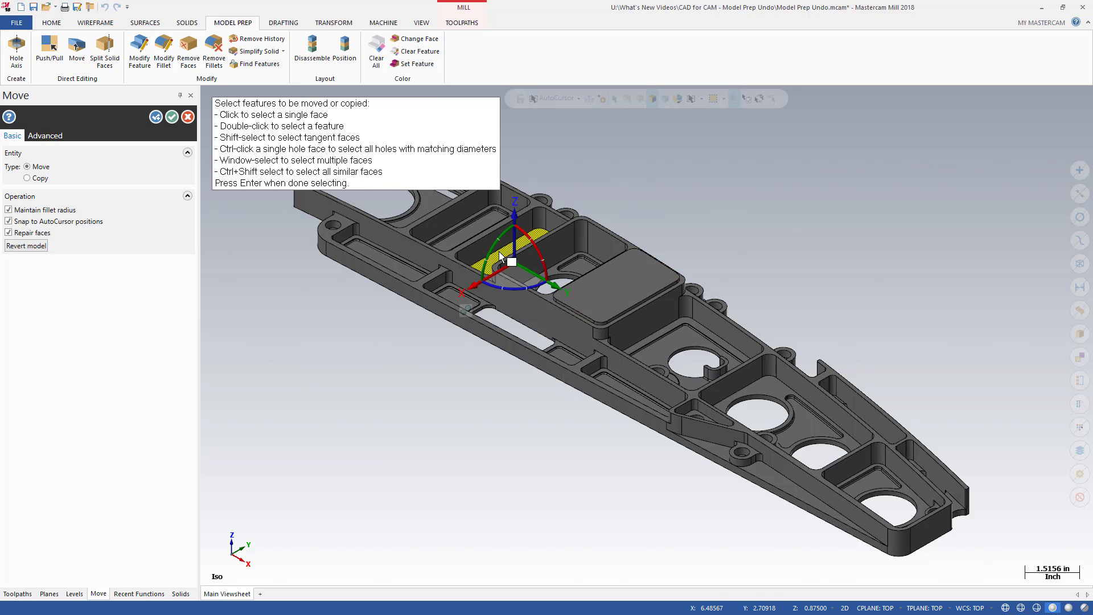
click(514, 257)
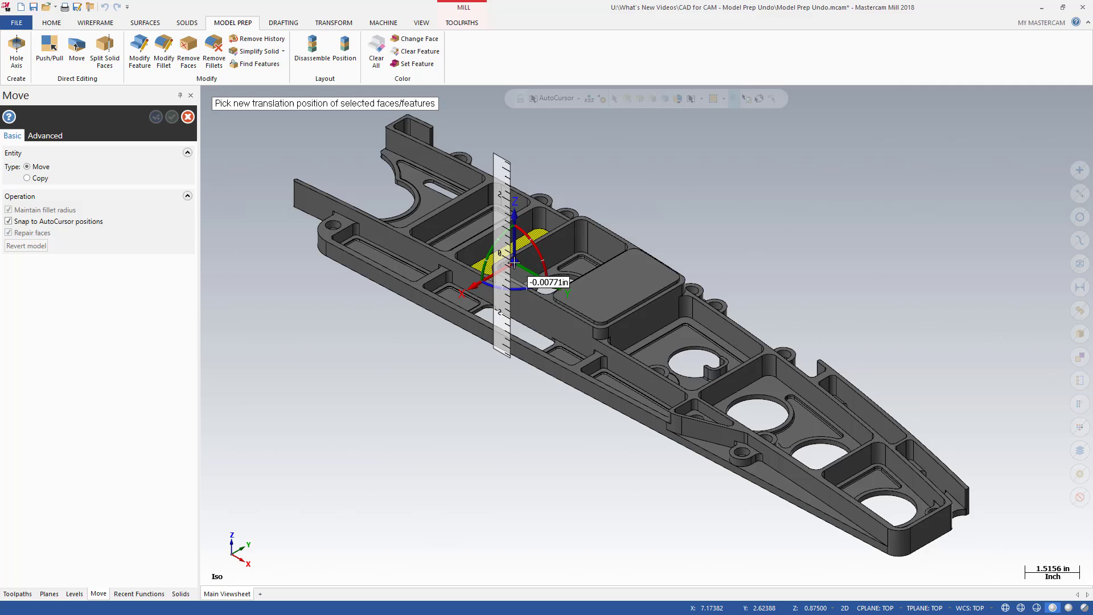
text(1.1)
key(Return)
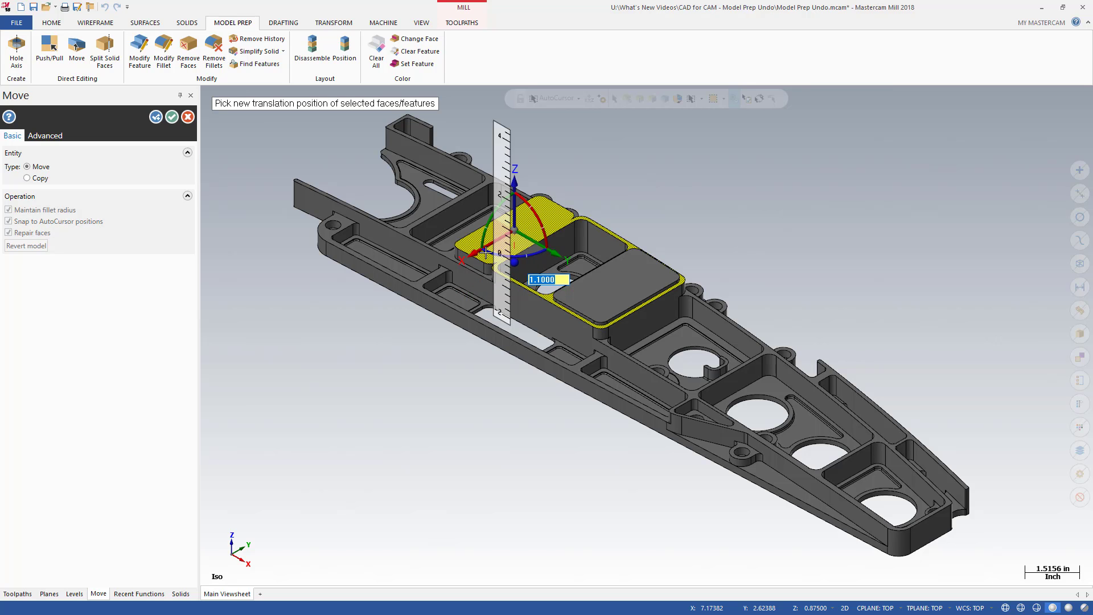
click(156, 117)
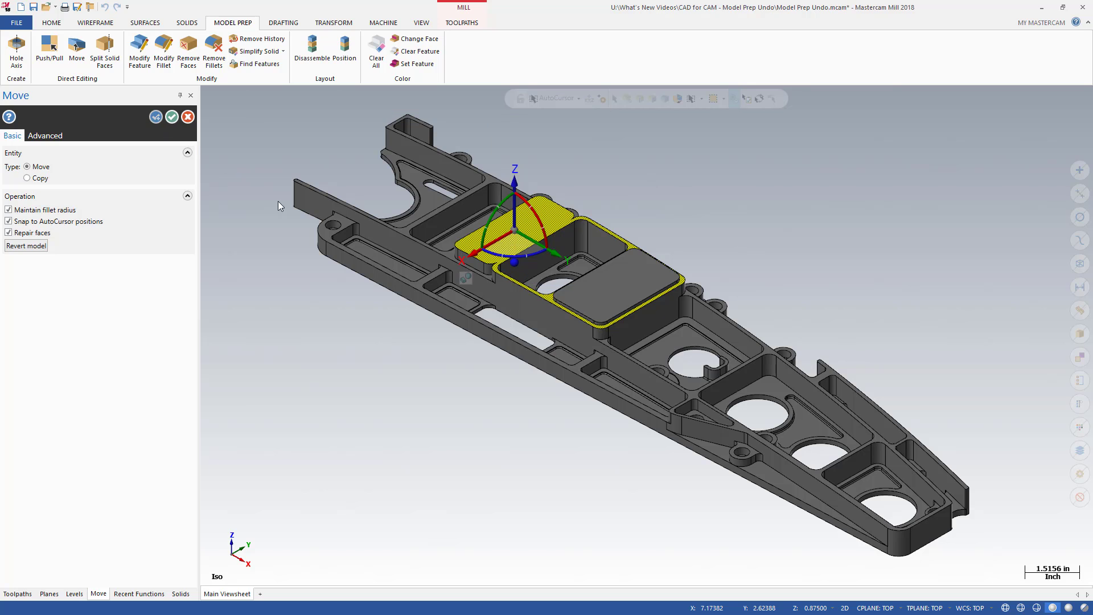
Move the pocket floor face containing two large holes up 1.4 in along Z and finish the Move function.
click(774, 397)
click(792, 413)
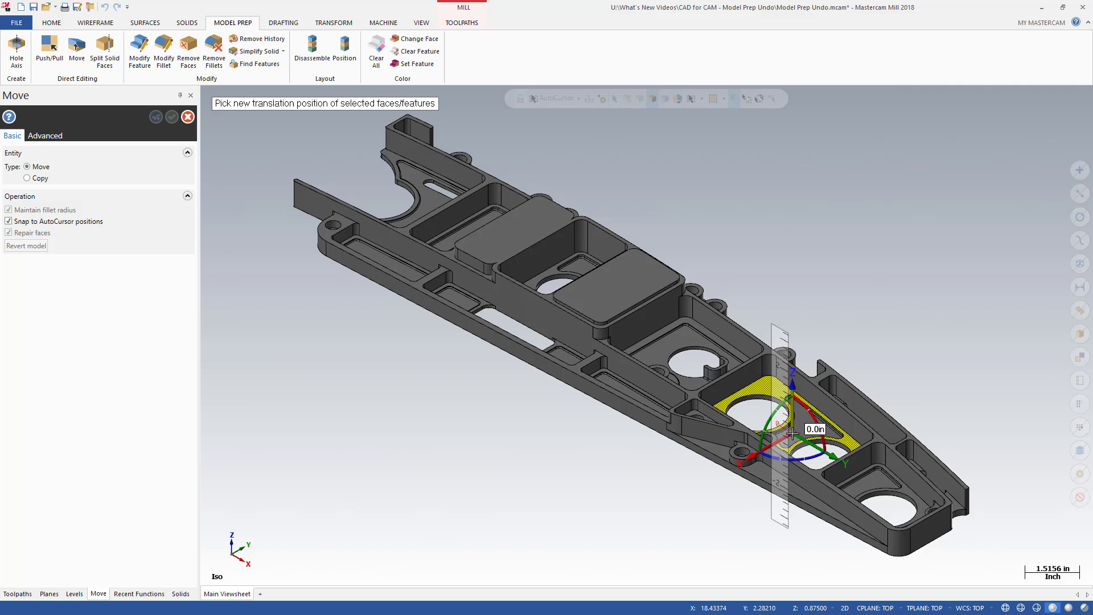
text(1)
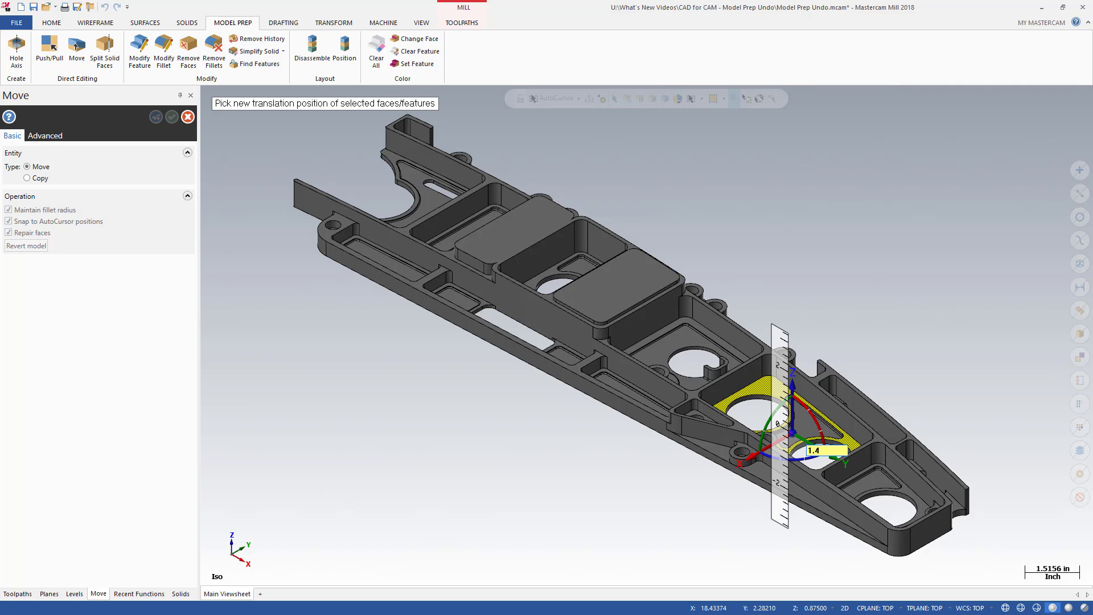
text(.4)
key(Return)
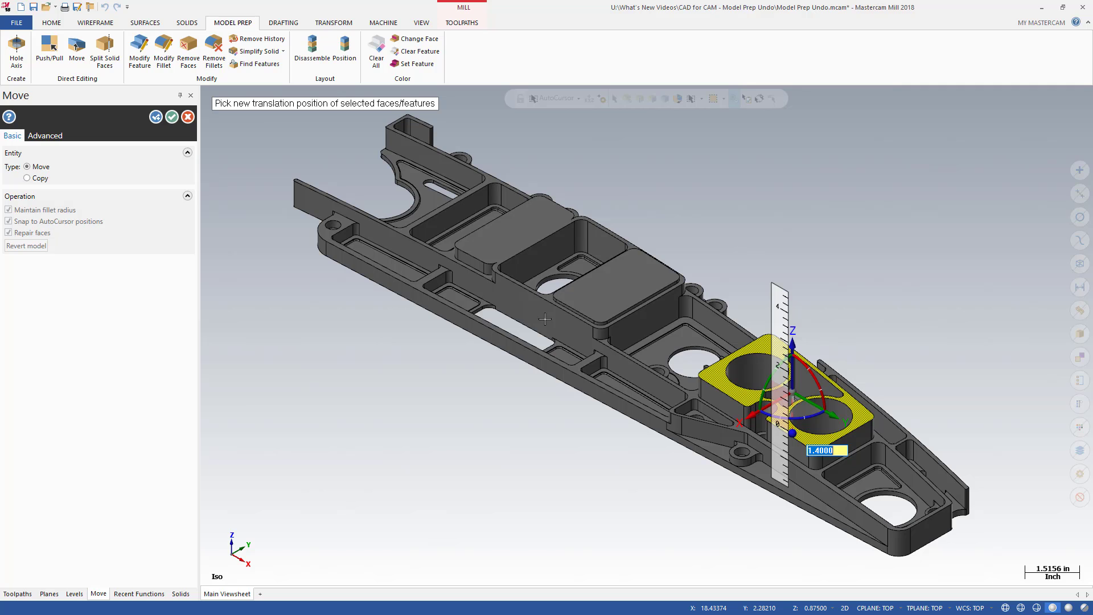
click(171, 119)
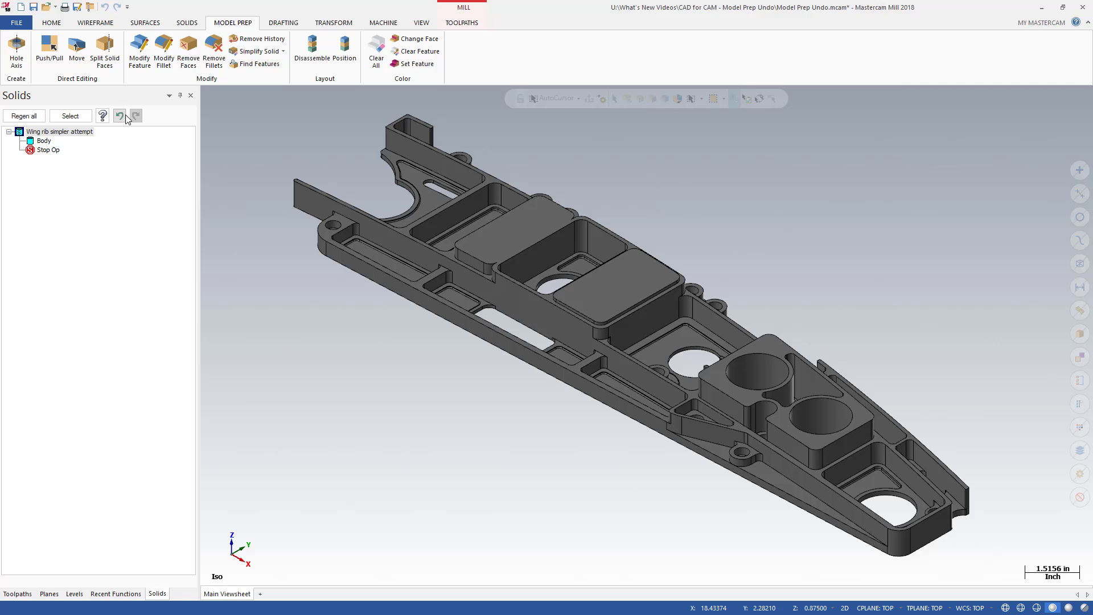
Undo all three pocket floor moves in the solid's edit history and redo all of them.
click(121, 116)
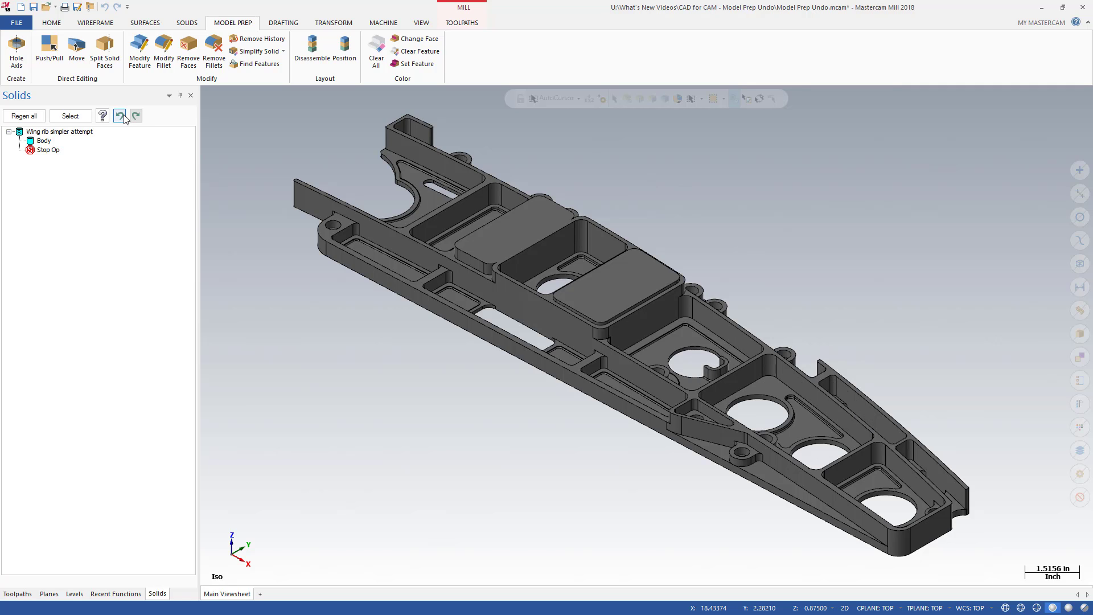
click(124, 117)
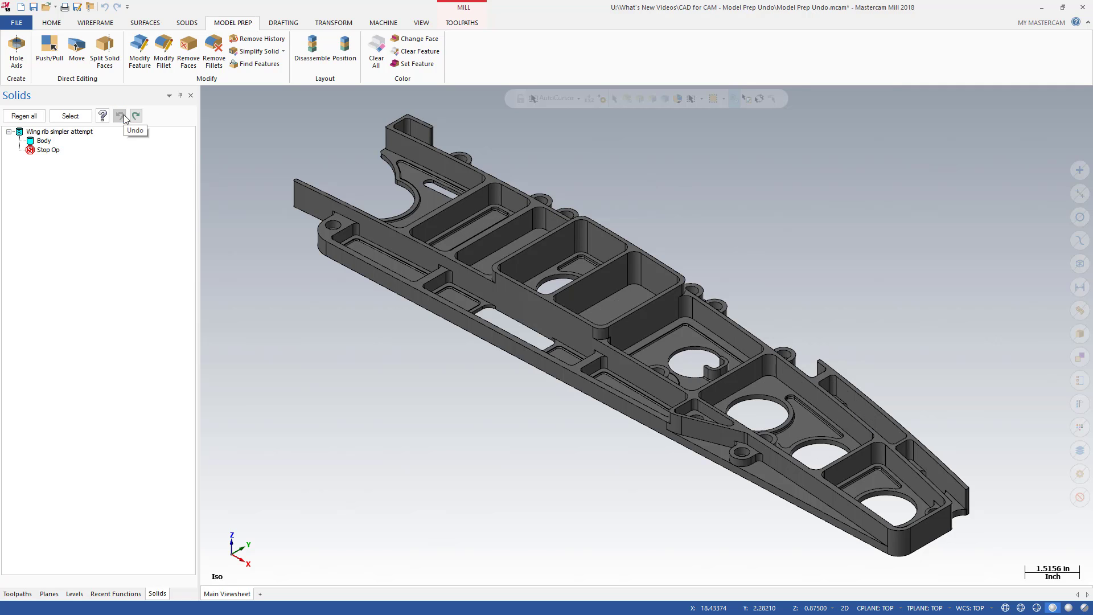
click(136, 117)
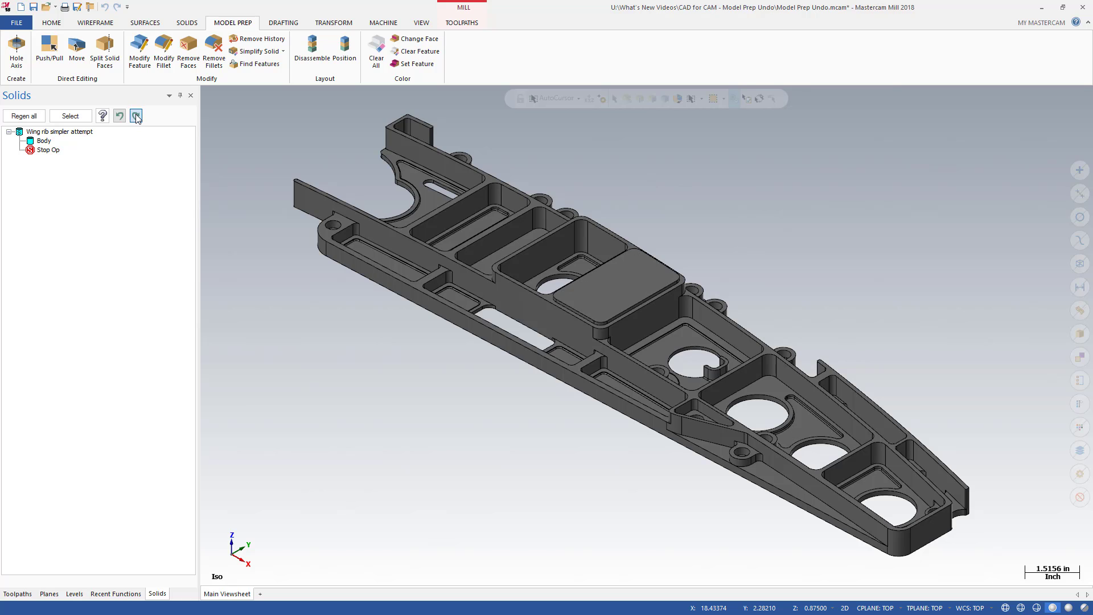
click(136, 116)
click(136, 116)
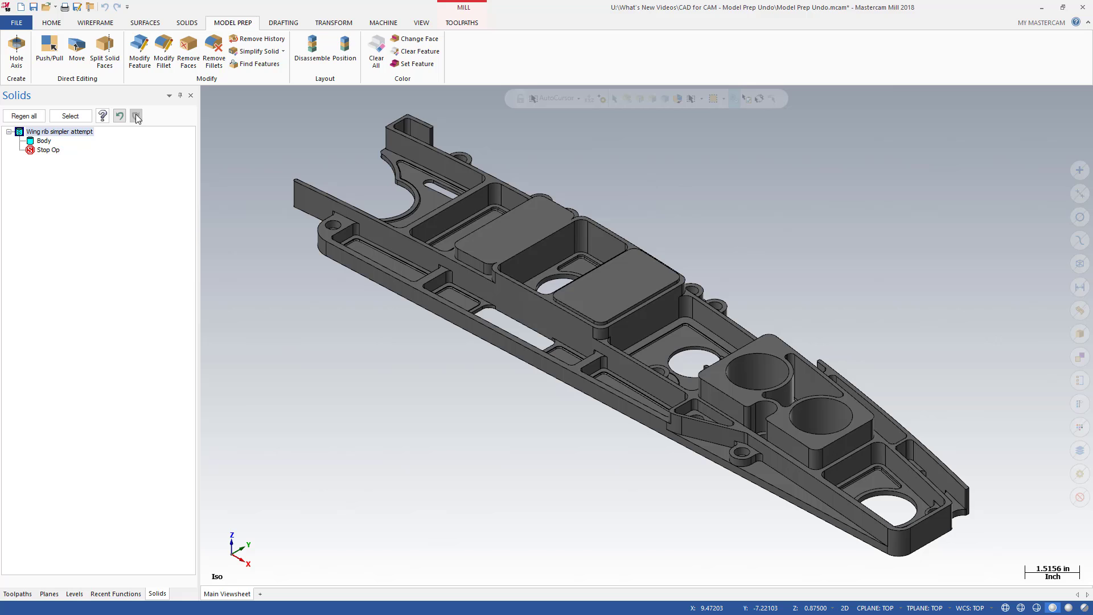
Sketch three freeform two-endpoint lines in the empty space beside the wing rib, the last one about 4.26 in long.
click(104, 25)
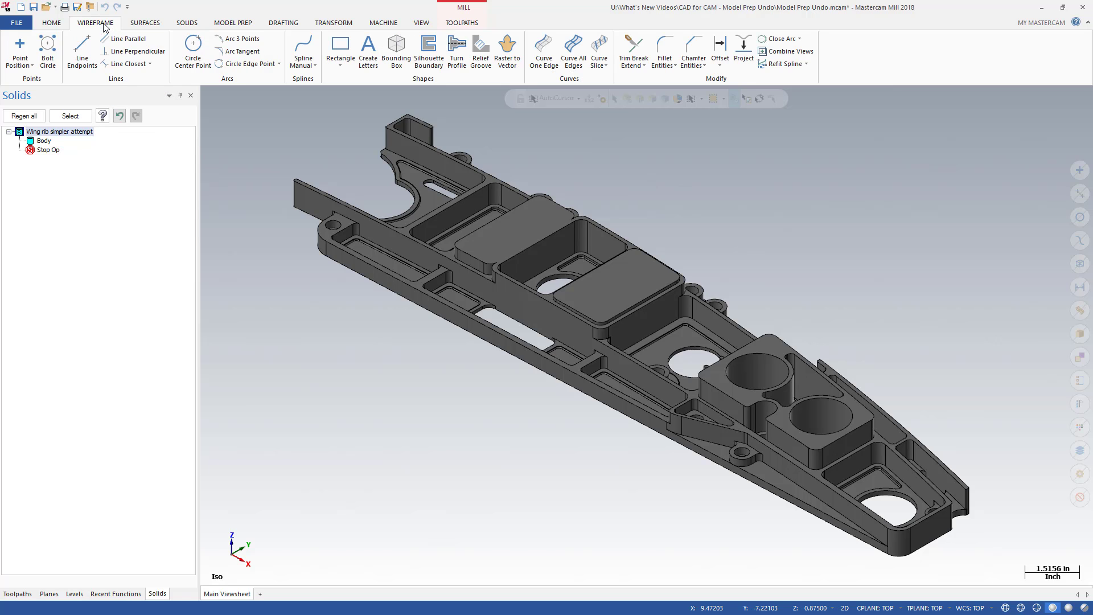
click(82, 50)
click(287, 353)
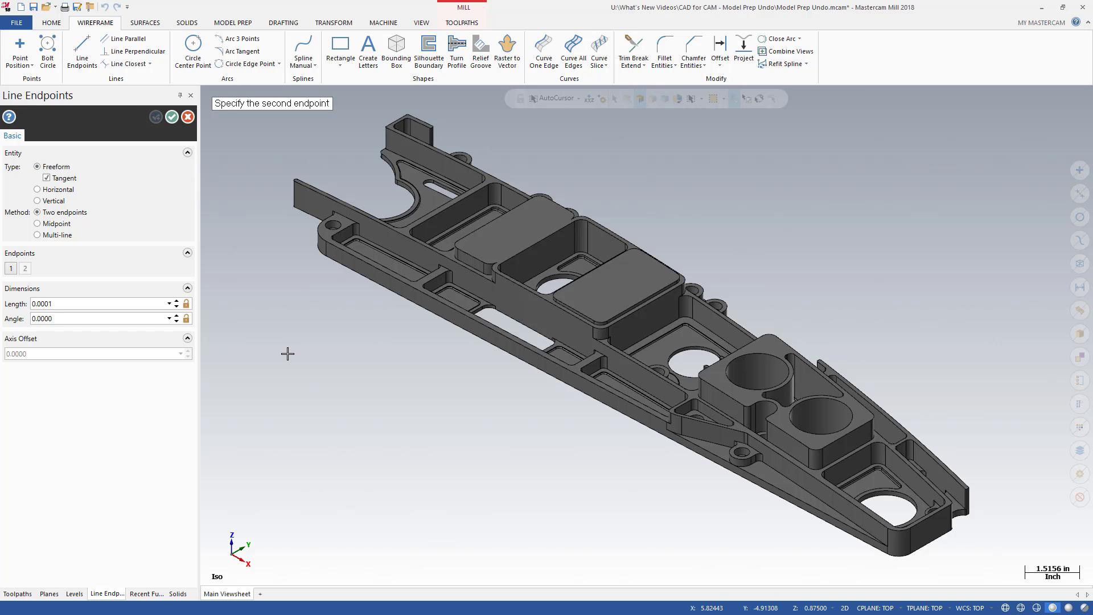
click(370, 352)
click(377, 376)
click(246, 368)
click(261, 398)
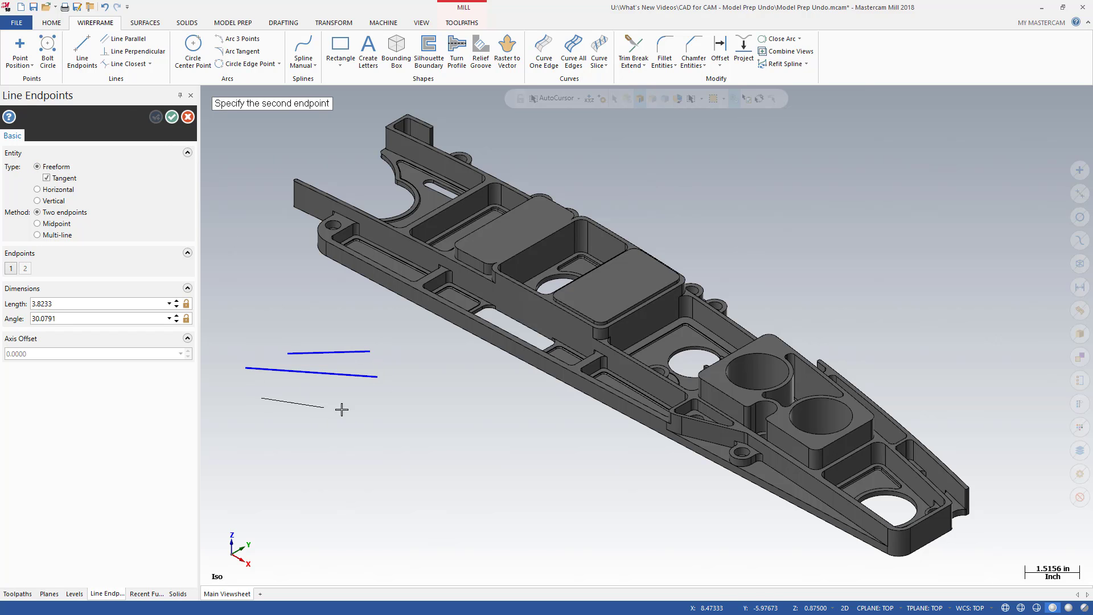
click(407, 425)
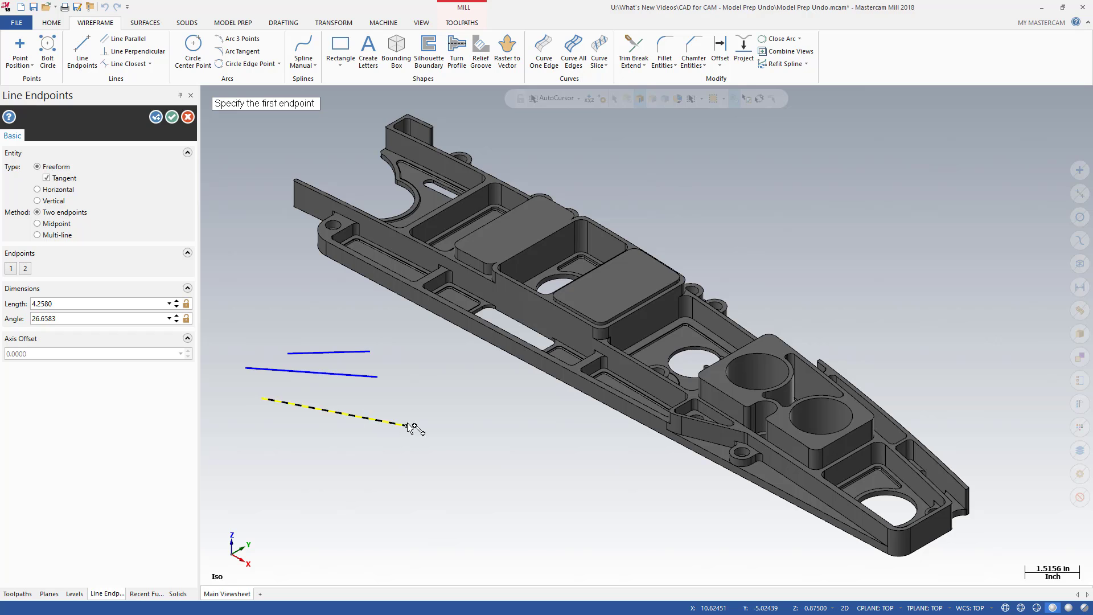
click(170, 118)
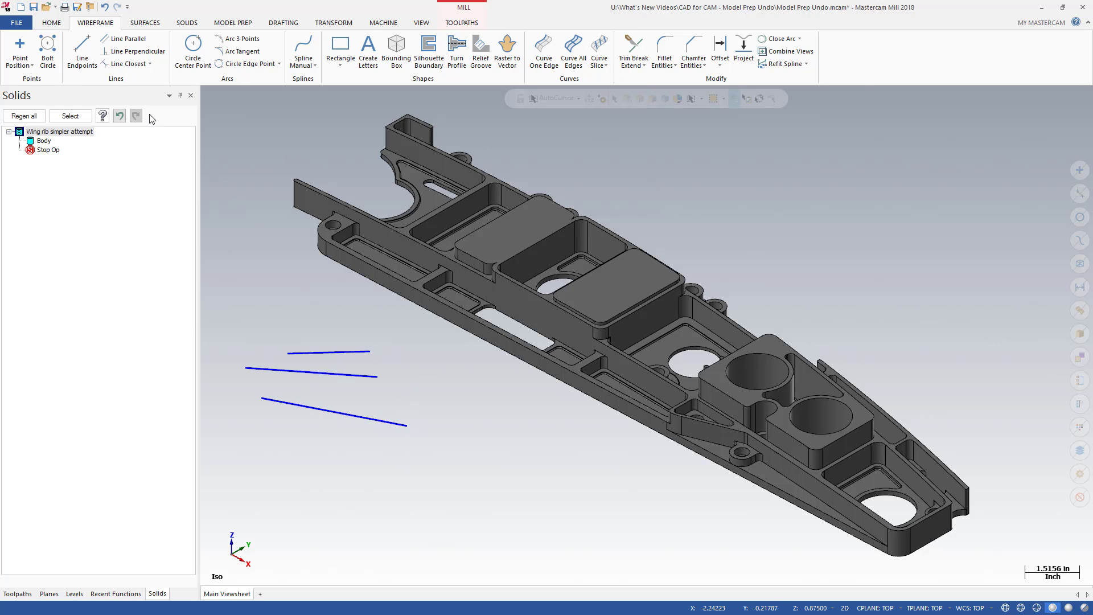
Undo and redo the three solid face moves independently of the newly drawn wireframe lines.
click(120, 116)
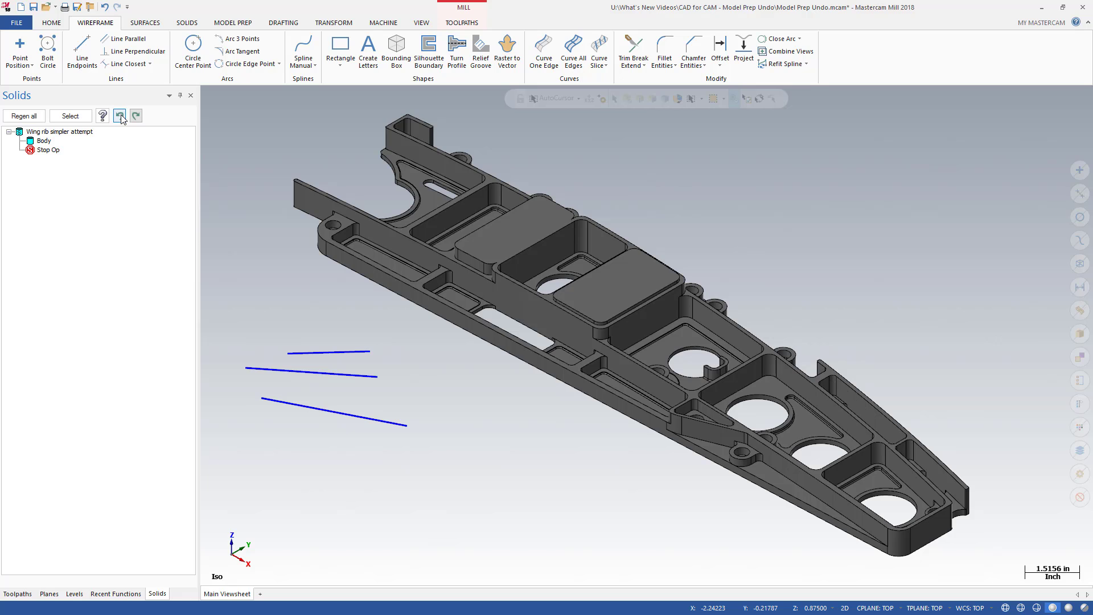
click(120, 116)
click(120, 117)
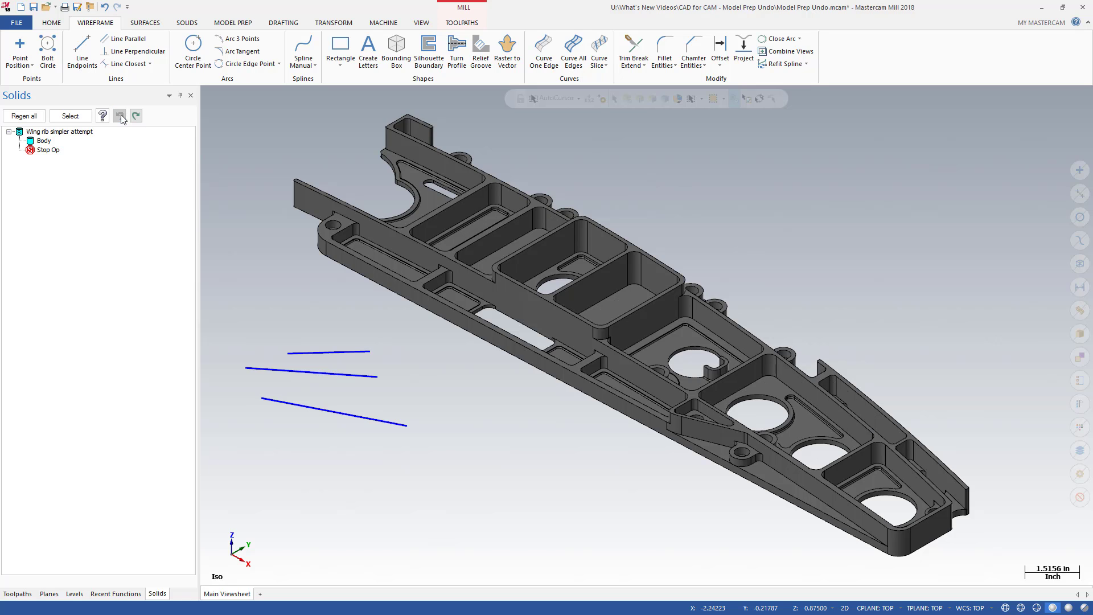
click(136, 116)
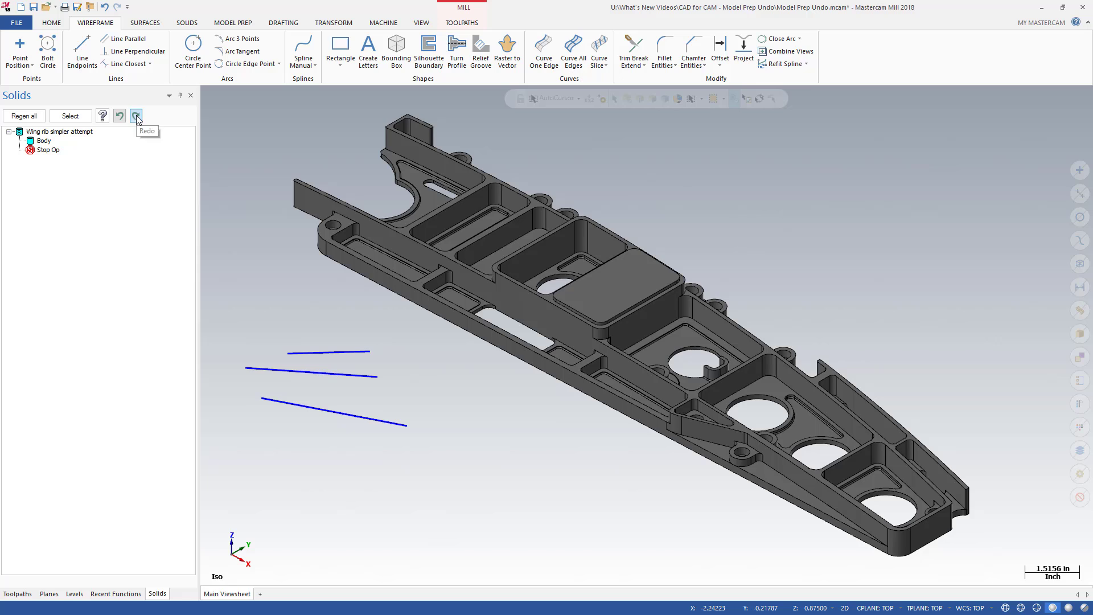
click(137, 116)
click(136, 116)
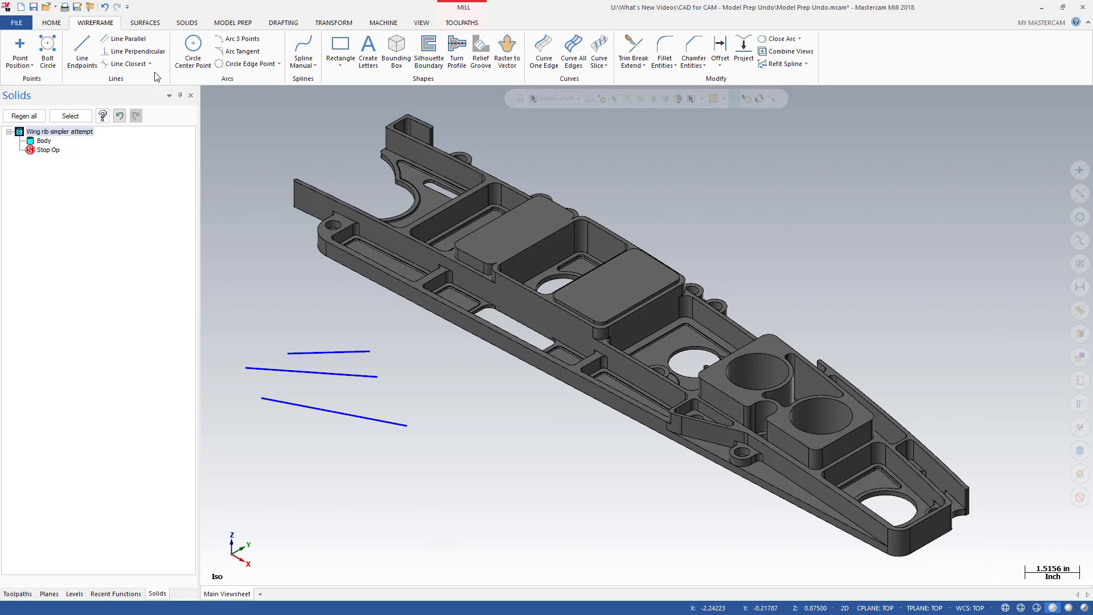
Undo the three wireframe lines without reverting the solid face moves.
click(104, 8)
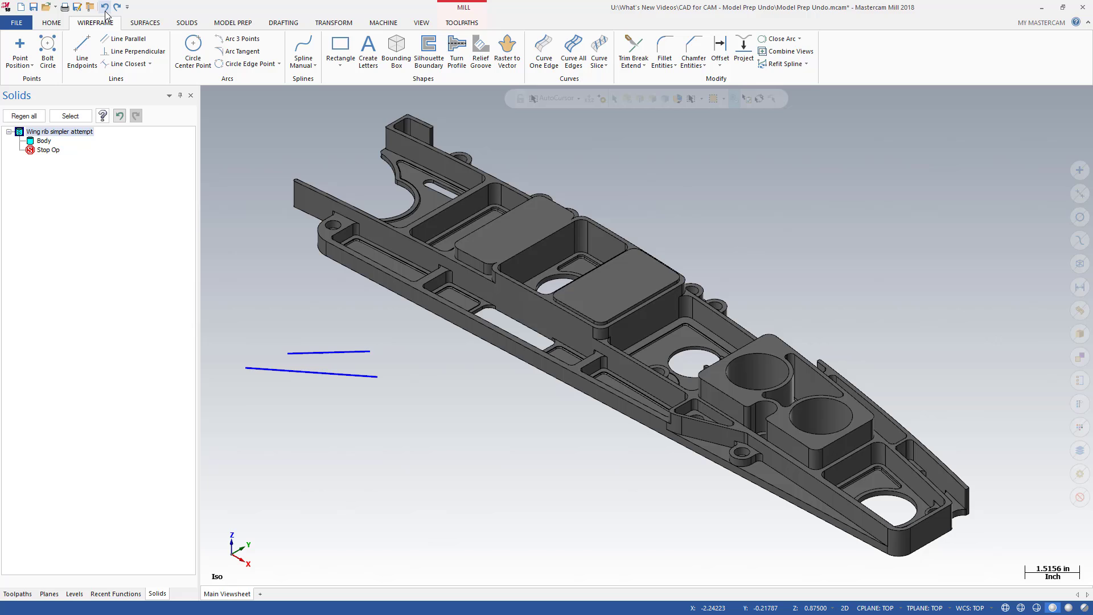
click(106, 8)
click(105, 8)
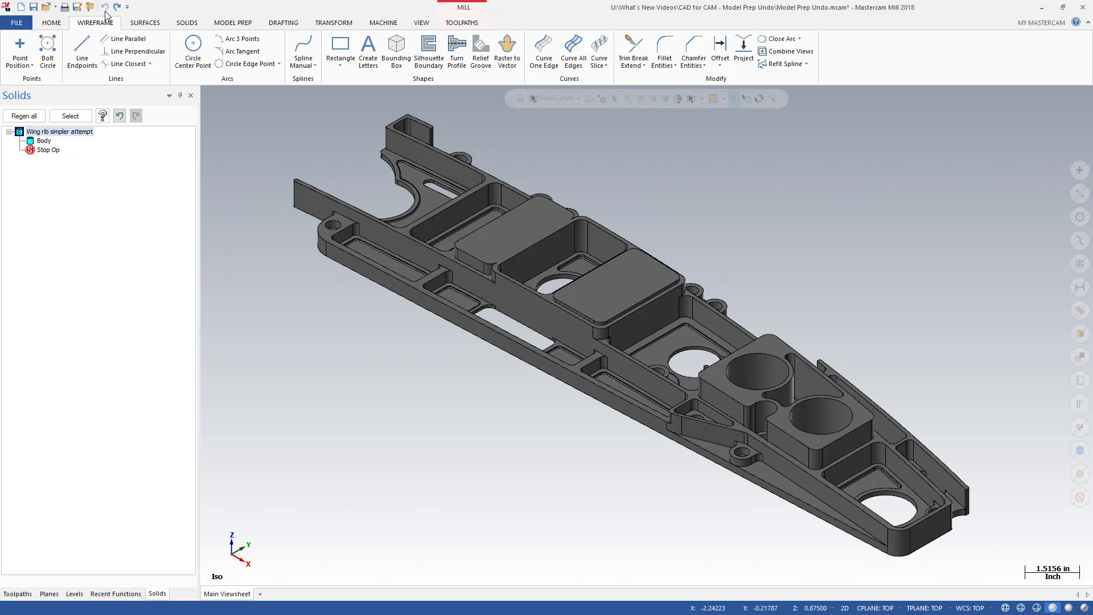
Apply a constant-radius fillet of 0.1 in to the selected edges along the wing rib's outer flange.
click(202, 23)
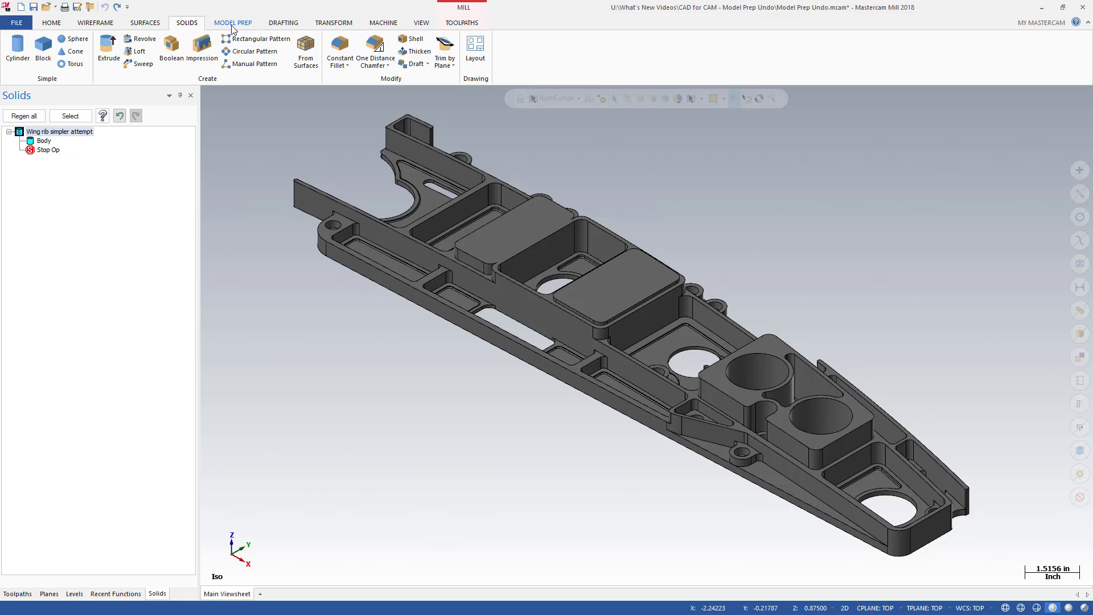
click(337, 46)
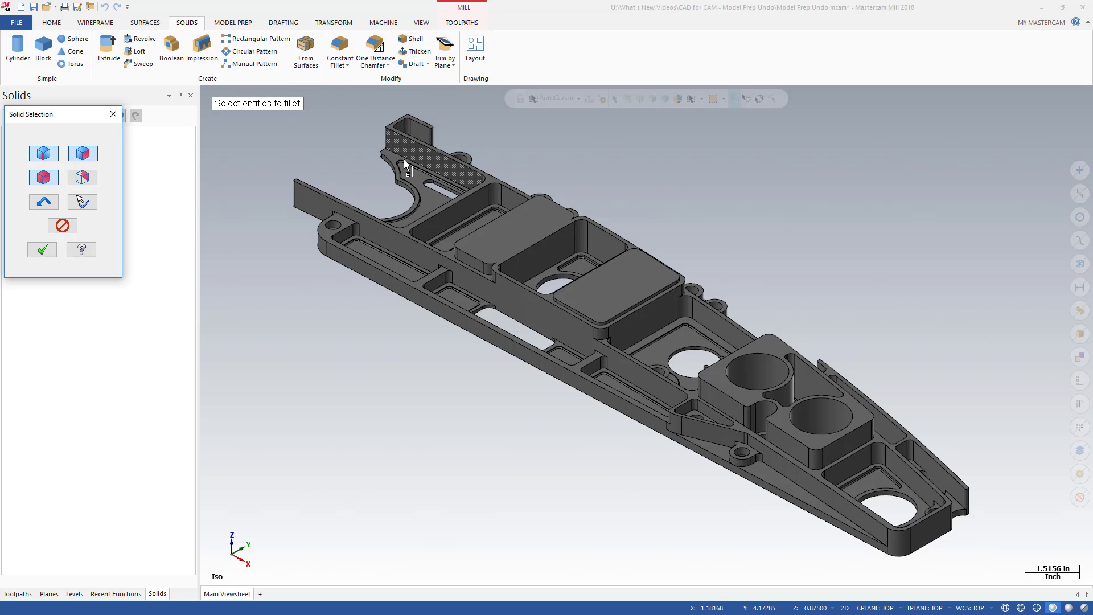
click(424, 293)
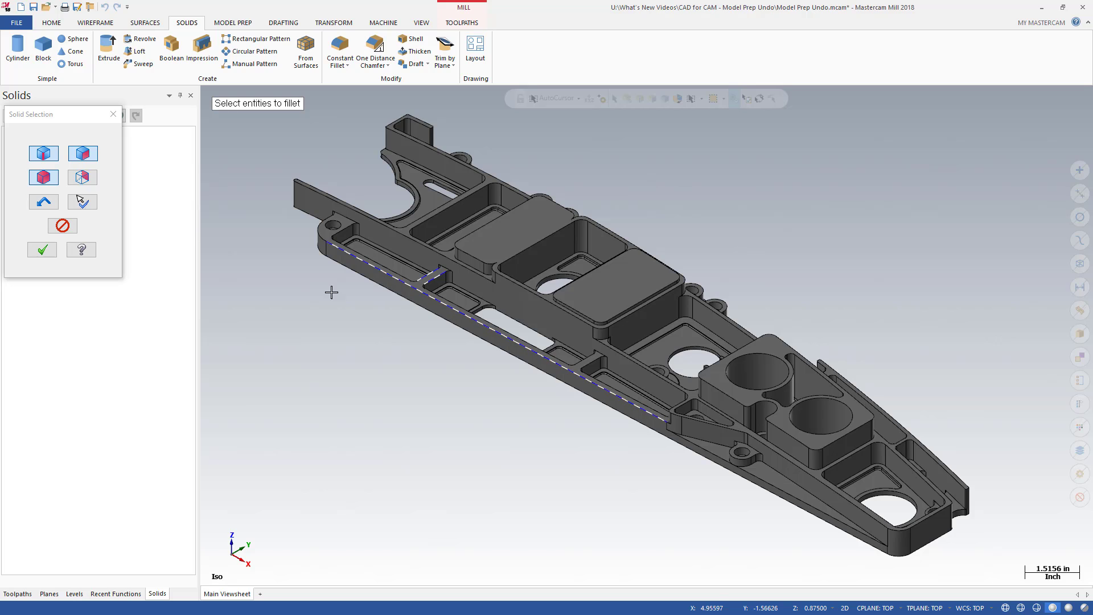
click(42, 250)
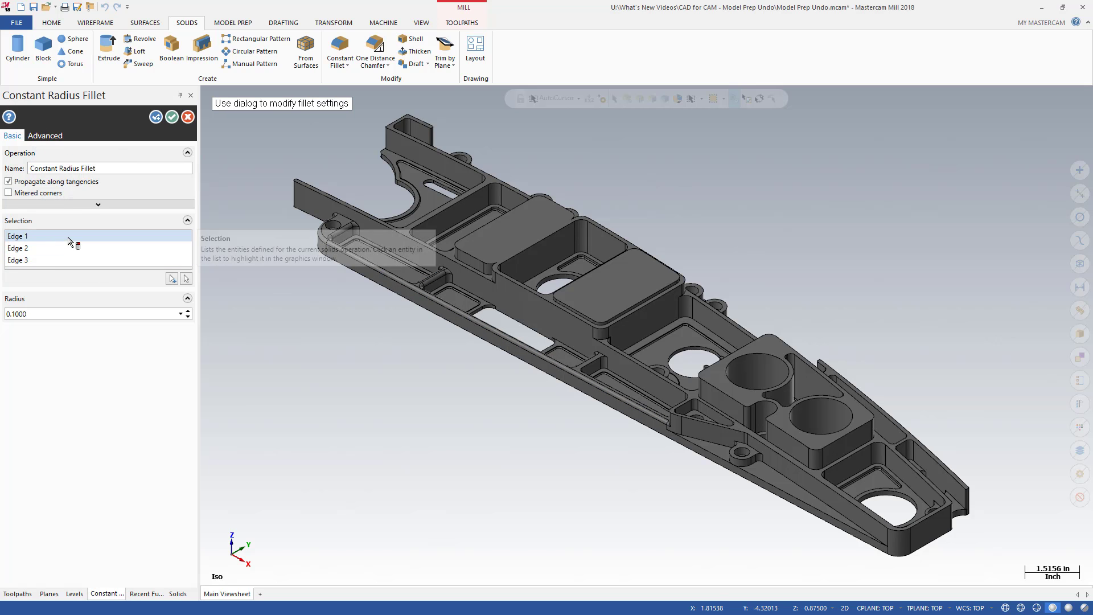
click(172, 117)
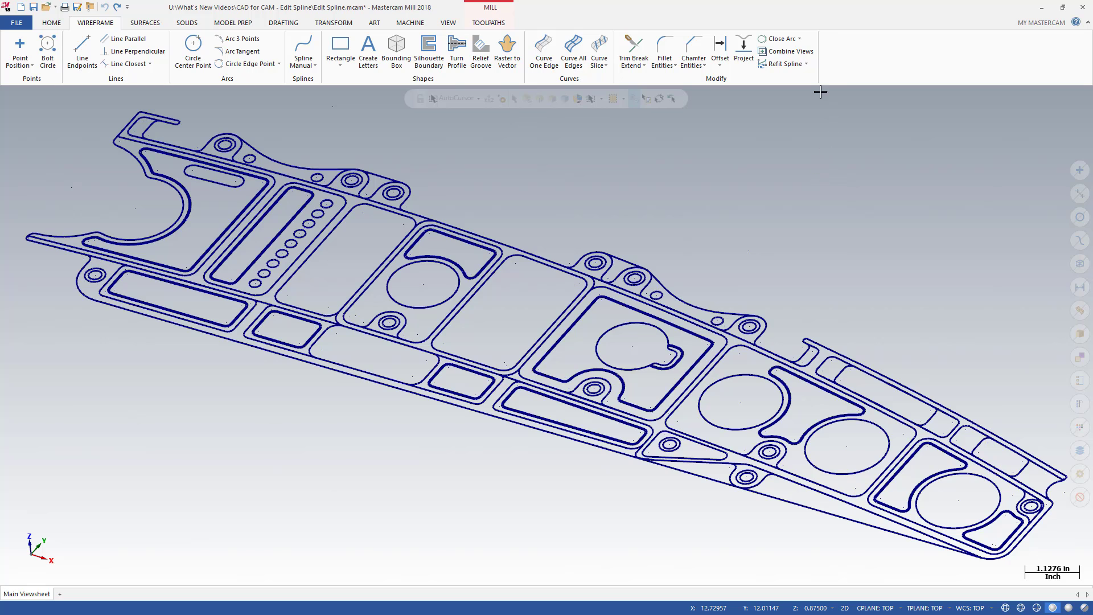
Edit the concave spline between the rib's mounting bosses, rotating the tangent at the end beside the single boss and setting its length to about 0.65 in.
click(806, 64)
click(804, 128)
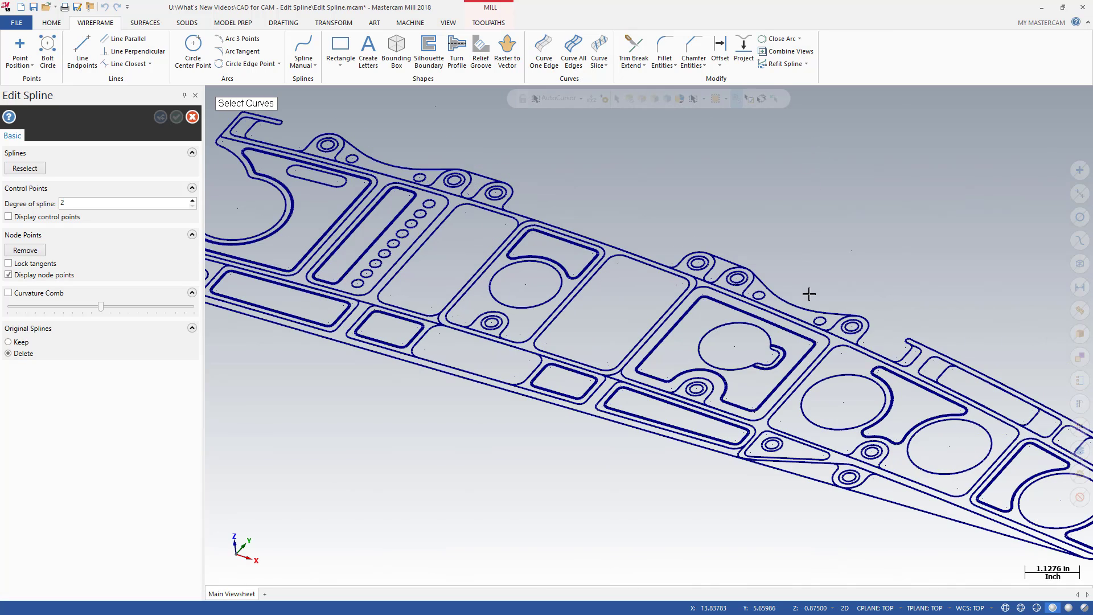
scroll(809, 294, up, 4)
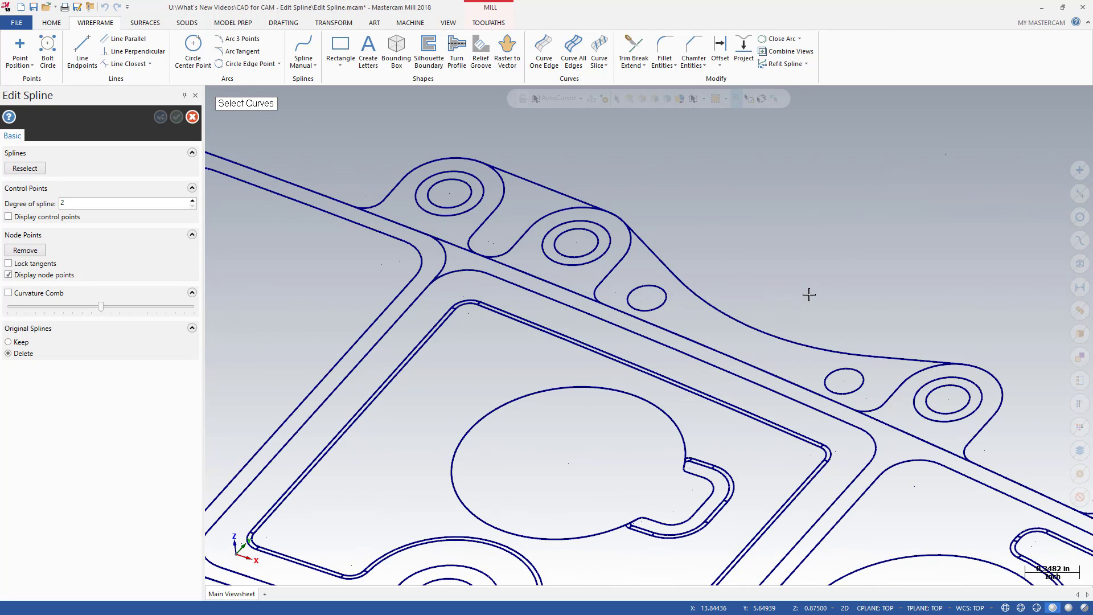
click(809, 343)
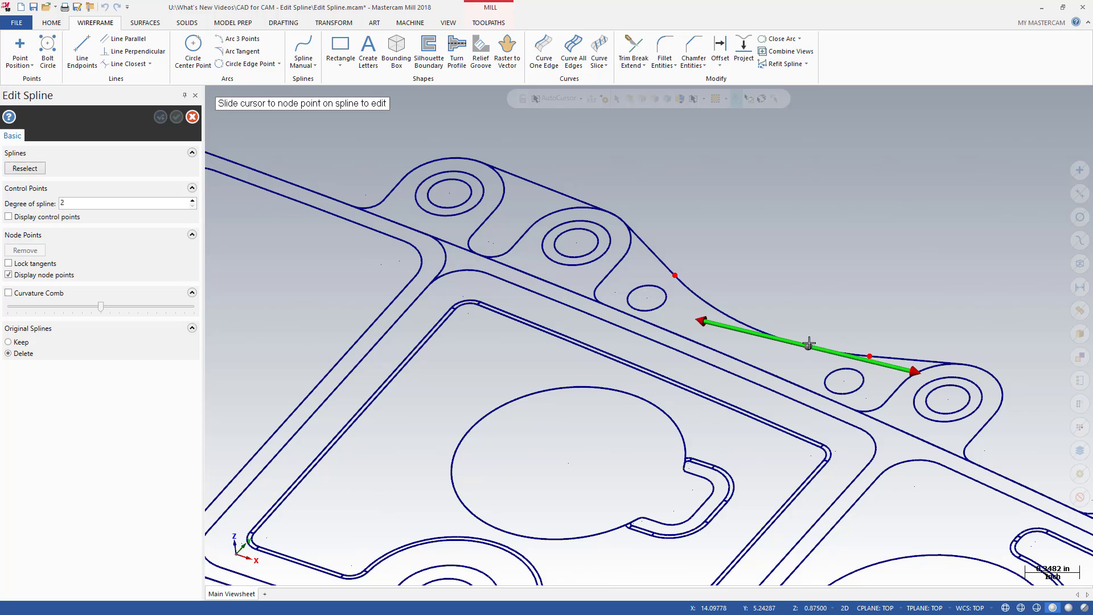
click(867, 354)
click(858, 354)
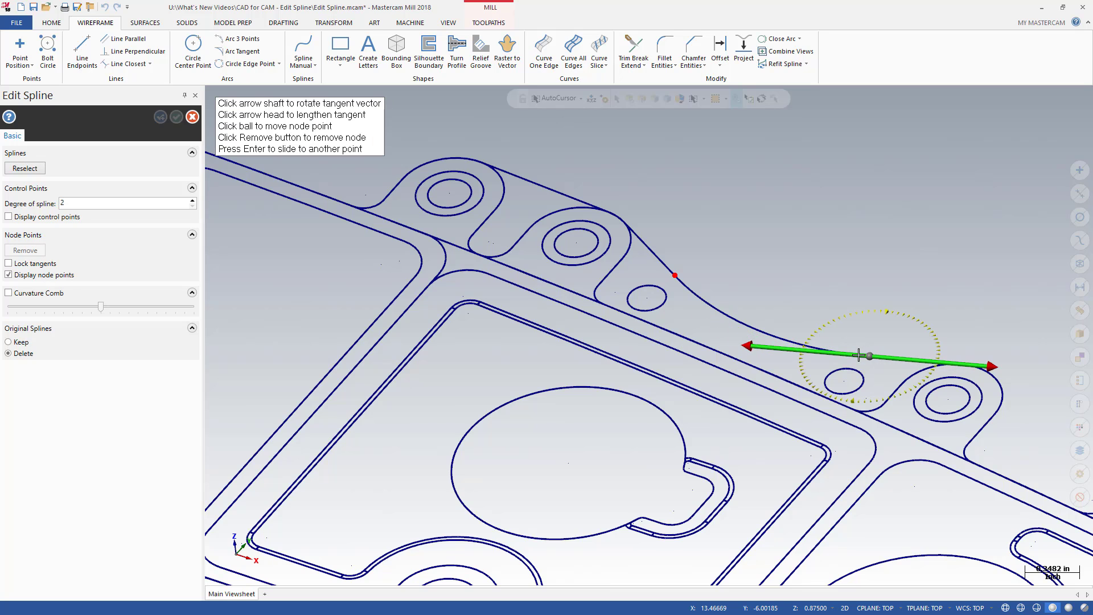
click(802, 357)
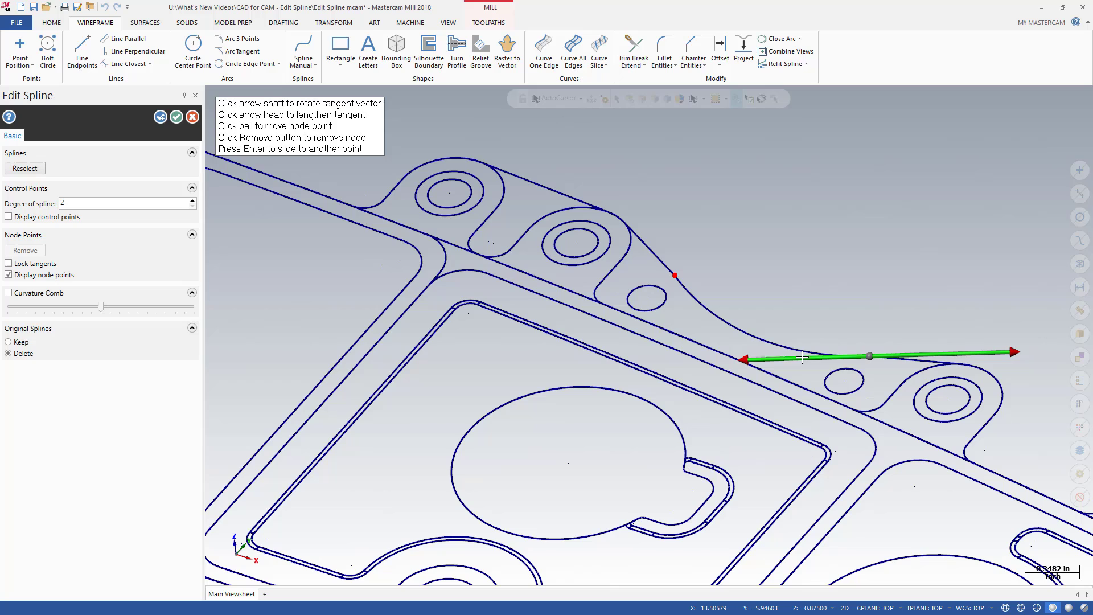
click(745, 359)
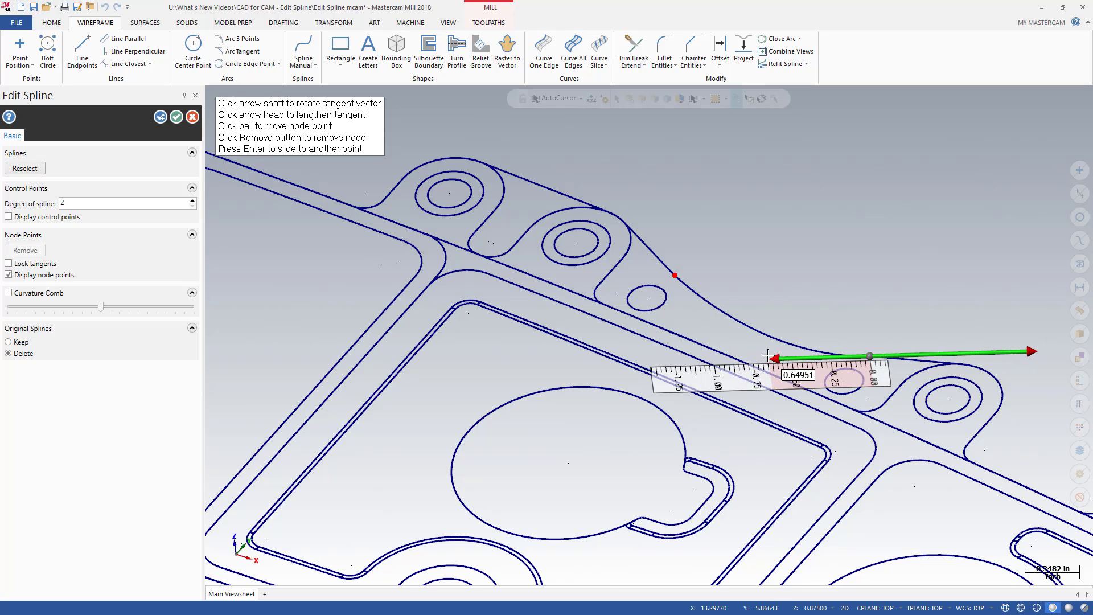
click(767, 355)
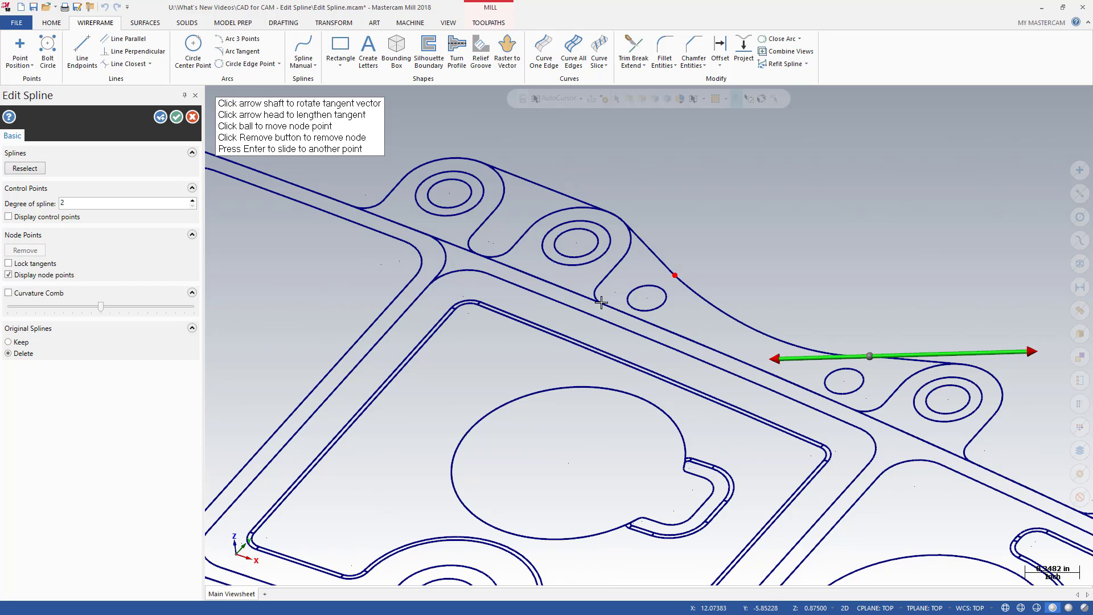
Display the spline's control points and move the middle control point toward the end beside the paired bosses.
click(57, 218)
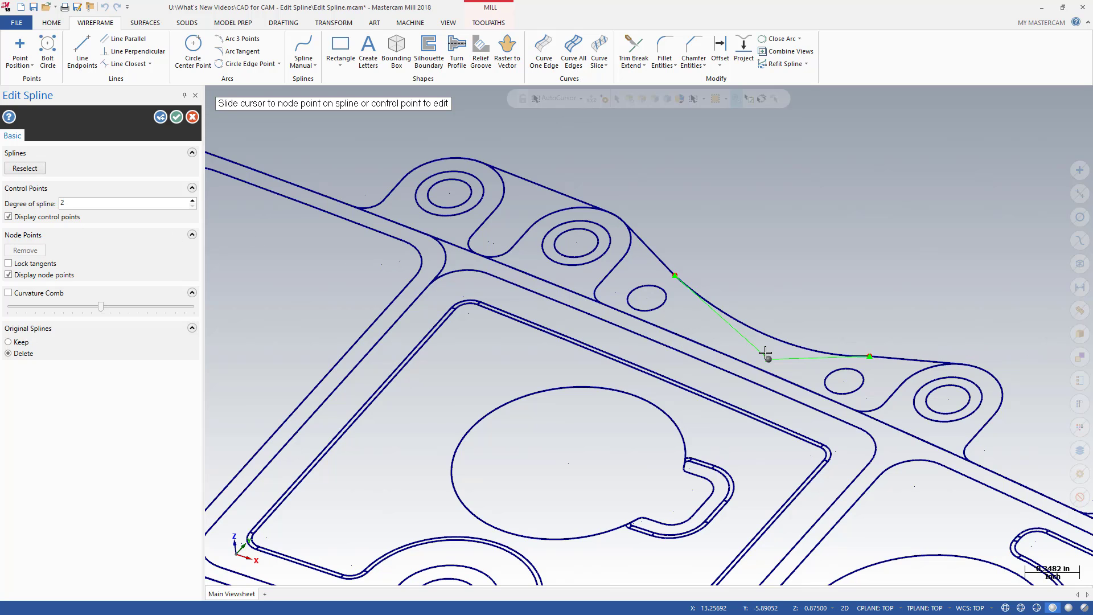
mouse_move(766, 355)
drag(769, 357, 681, 326)
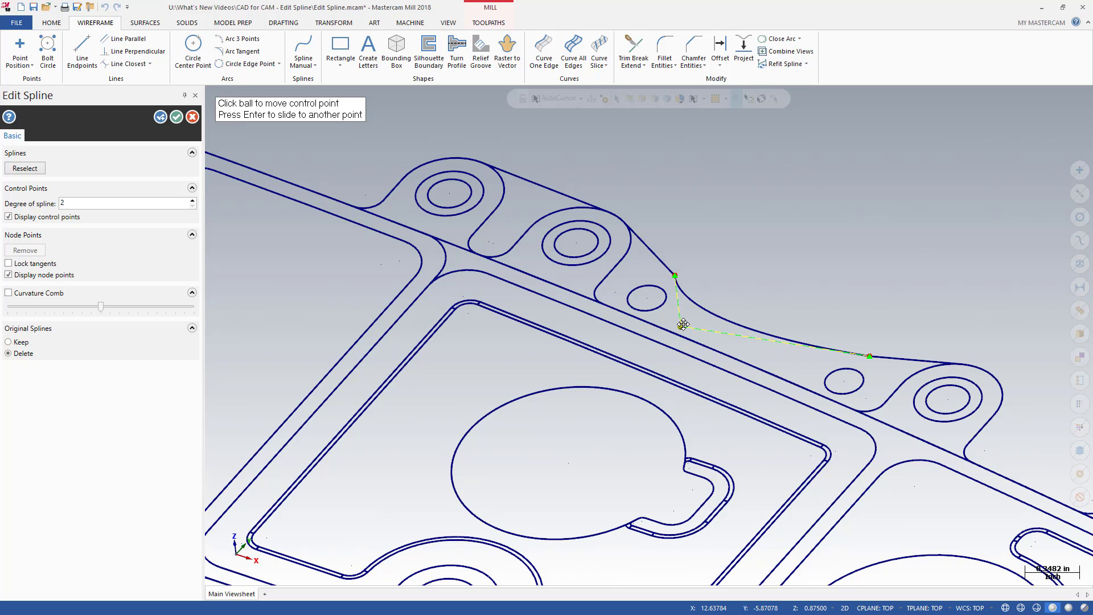
drag(684, 324, 681, 325)
key(Return)
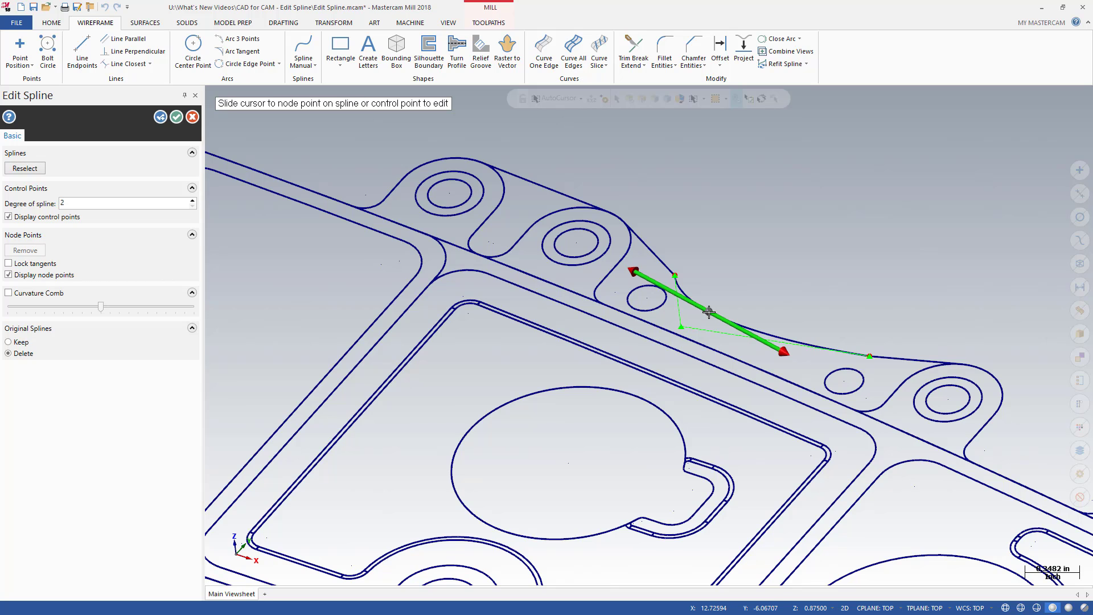
Add two node points to the spline, one near the paired bosses and one nearer the single boss.
click(709, 312)
key(Return)
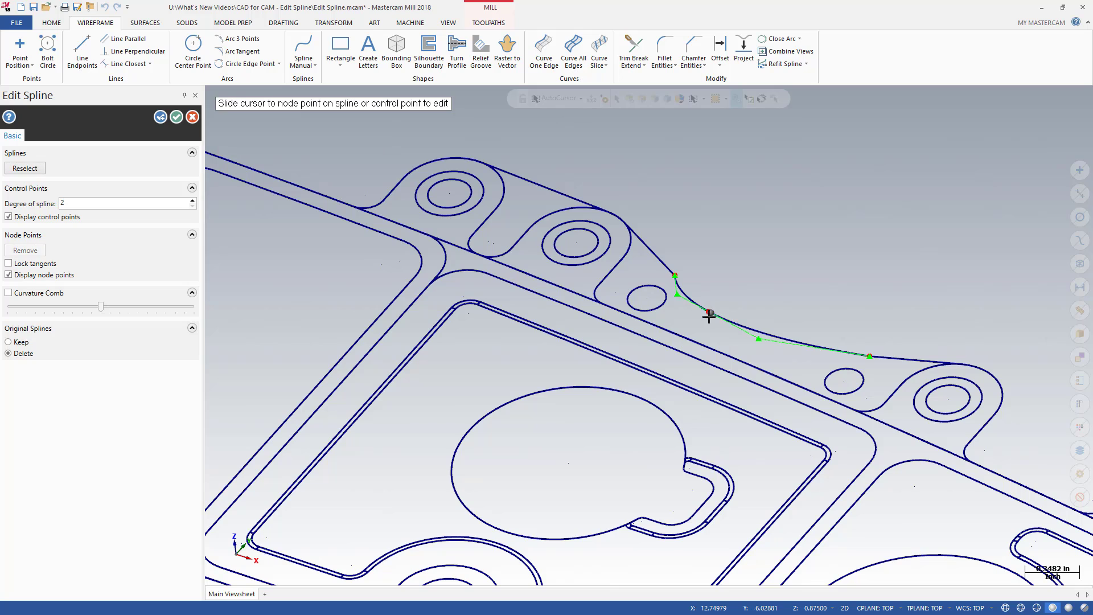
click(799, 340)
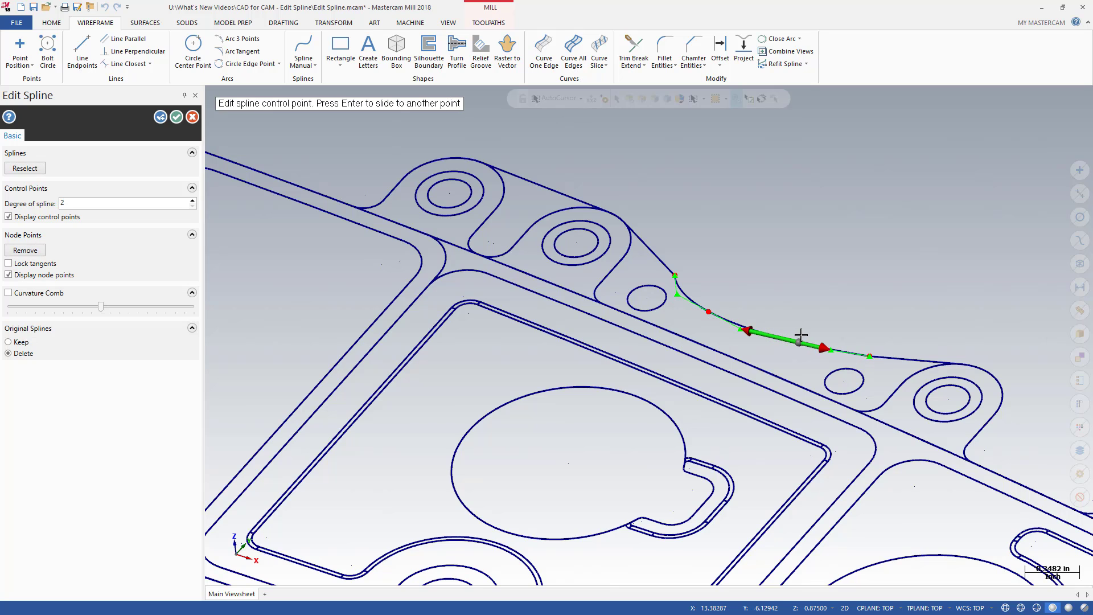
key(Return)
Remove the added node nearer the paired bosses and set the spline to degree 4 with locked tangents.
click(709, 312)
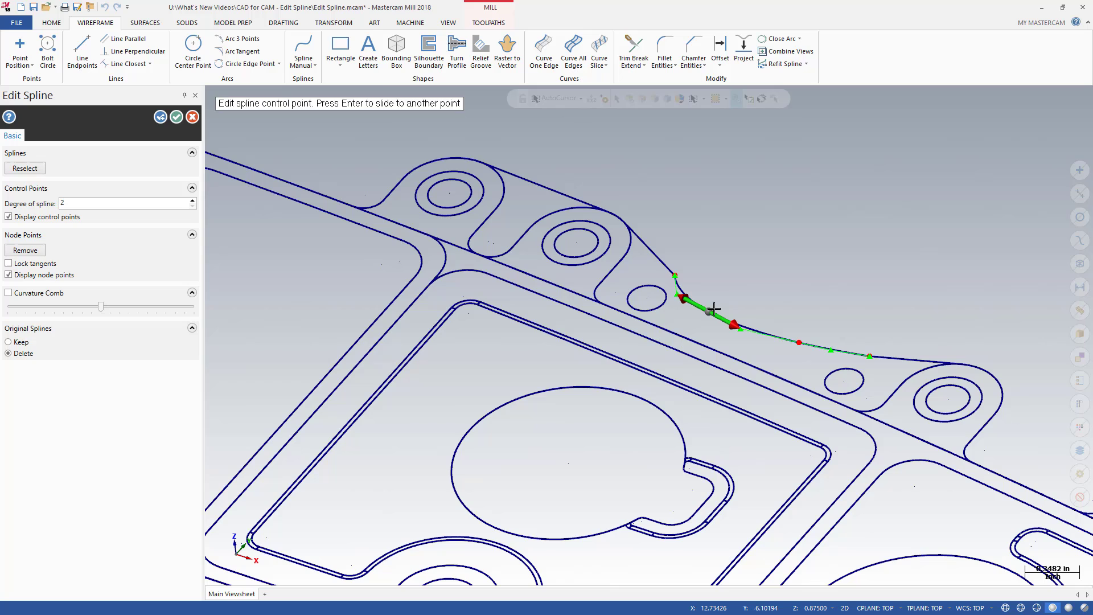
click(42, 251)
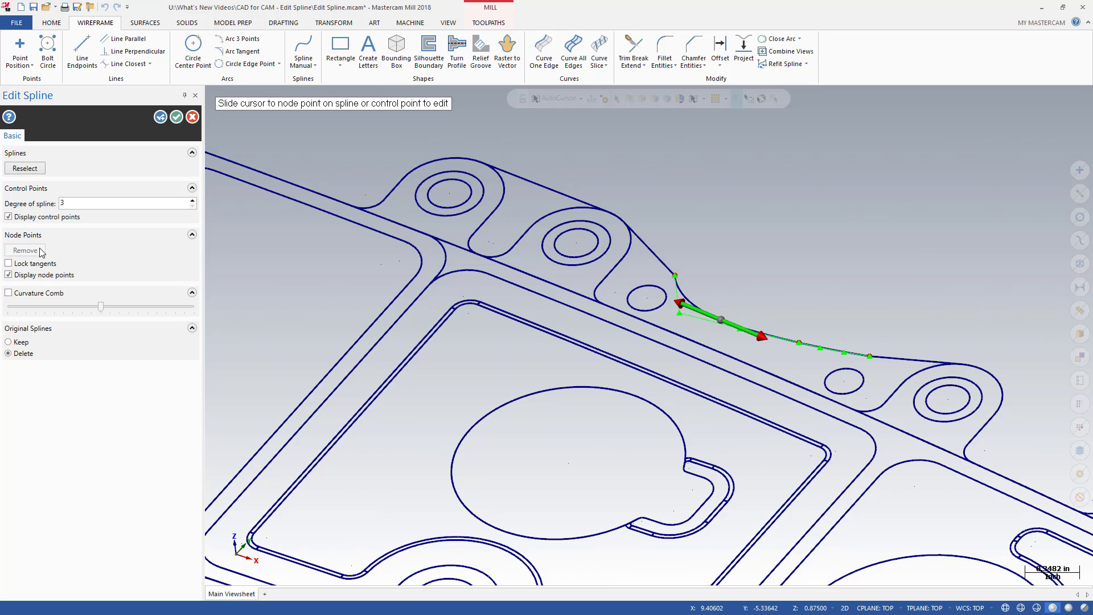
click(193, 201)
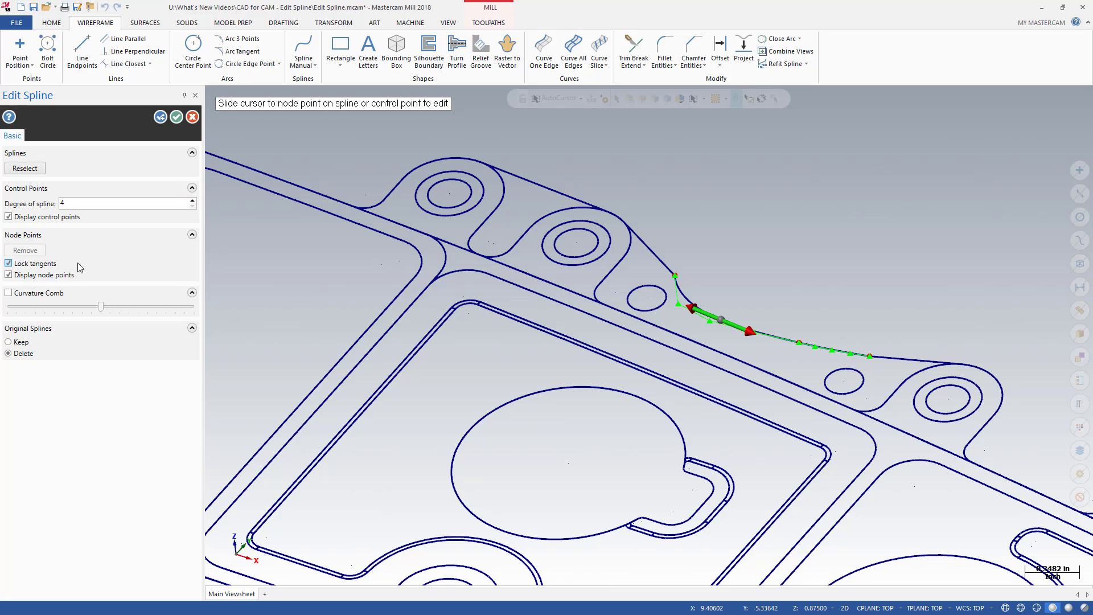
Lengthen the tangent at the spline's end node beside the paired bosses to about 0.56 in.
click(676, 275)
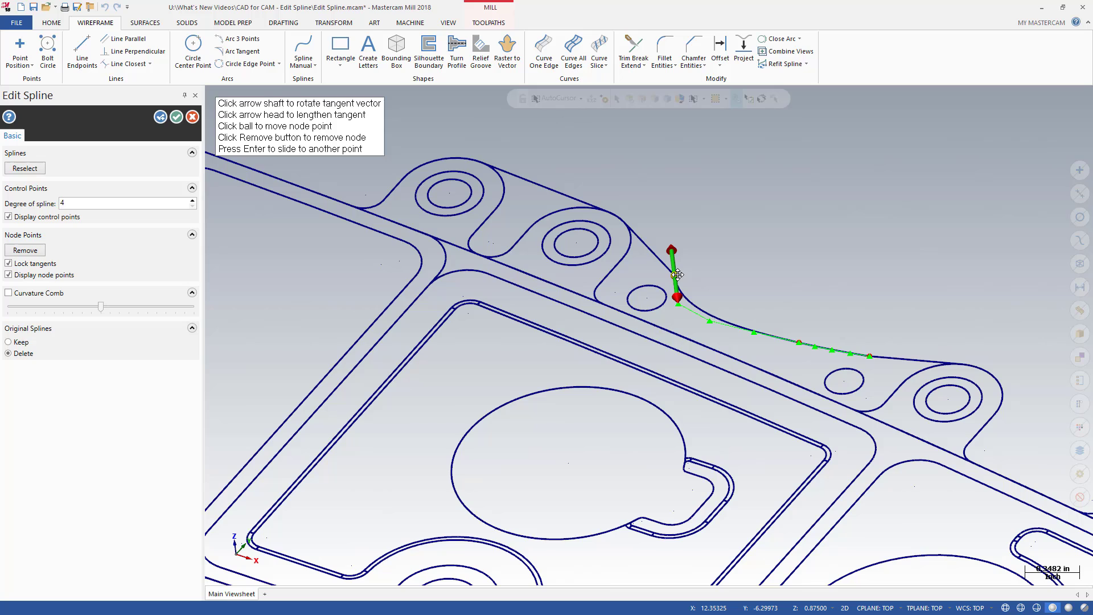
click(677, 297)
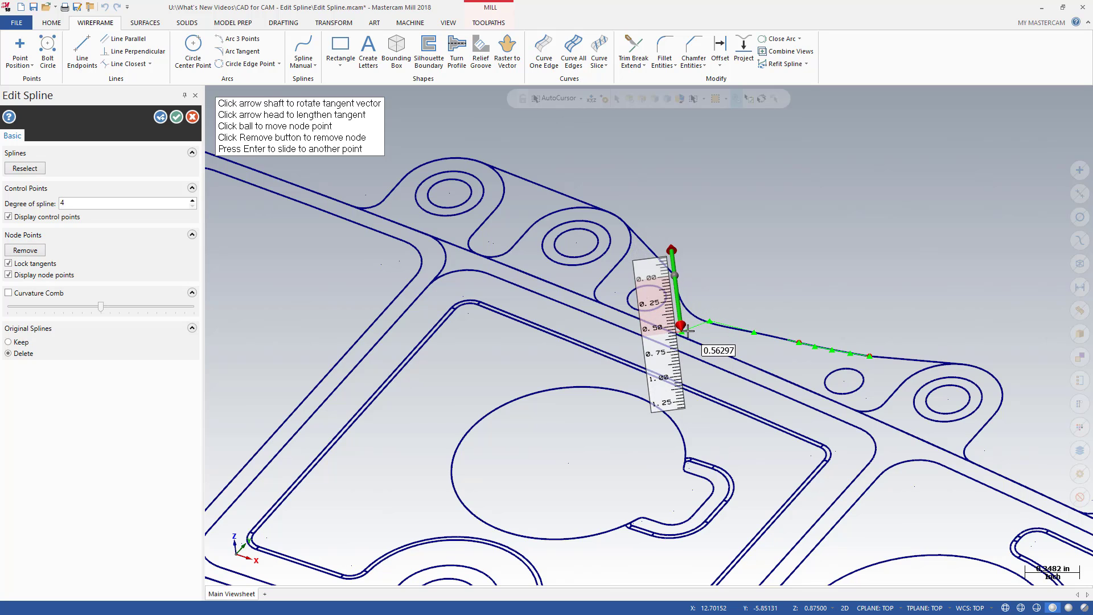
click(687, 330)
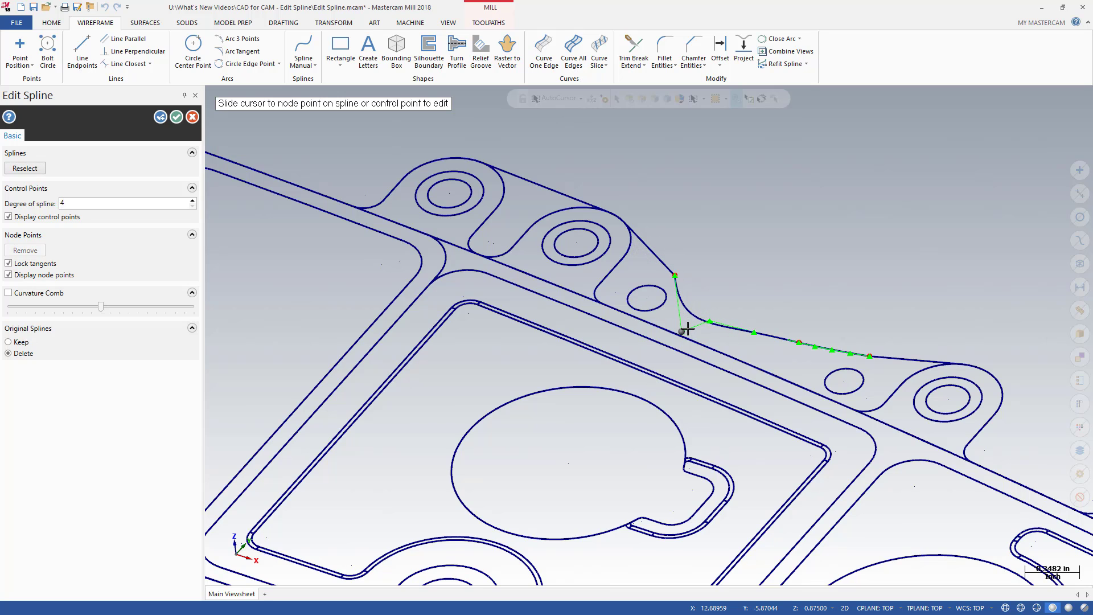
Turn on the curvature comb and move the control point nearest the paired-boss end back toward the curve.
click(9, 293)
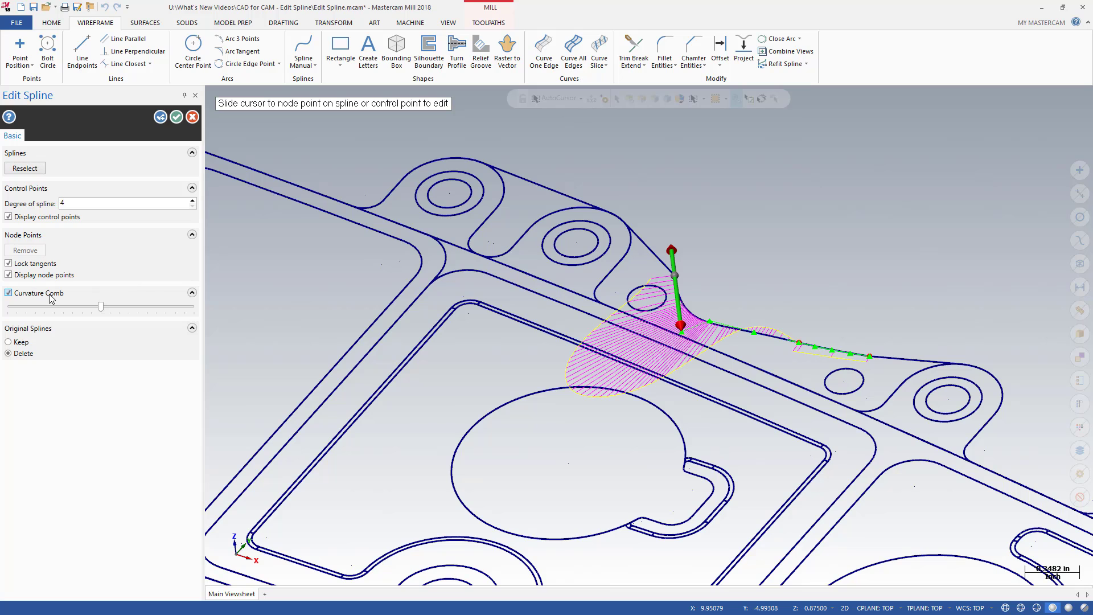
click(682, 332)
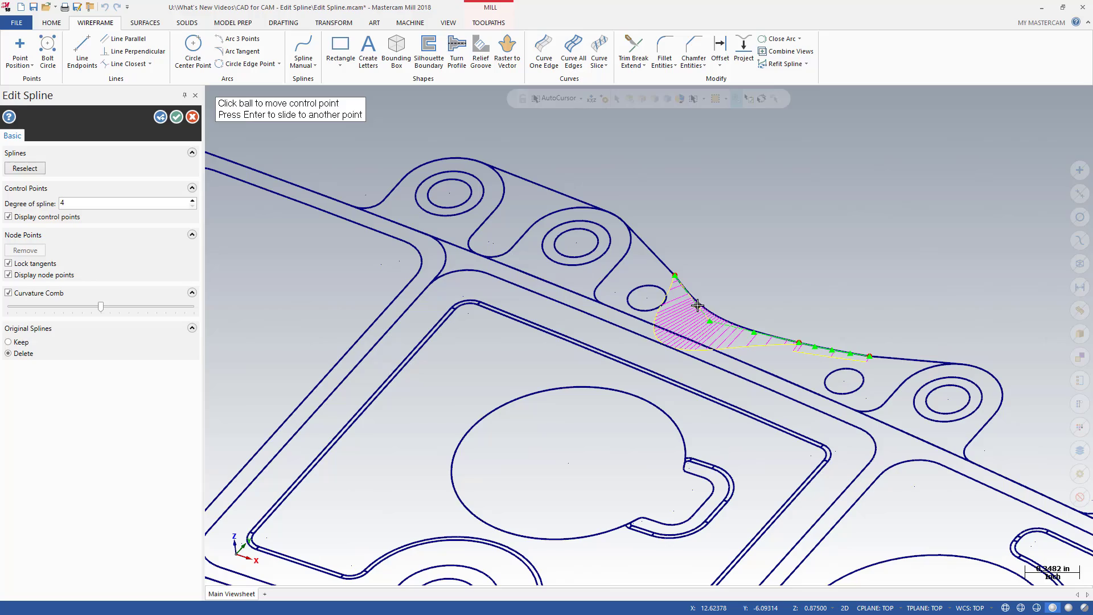
click(697, 306)
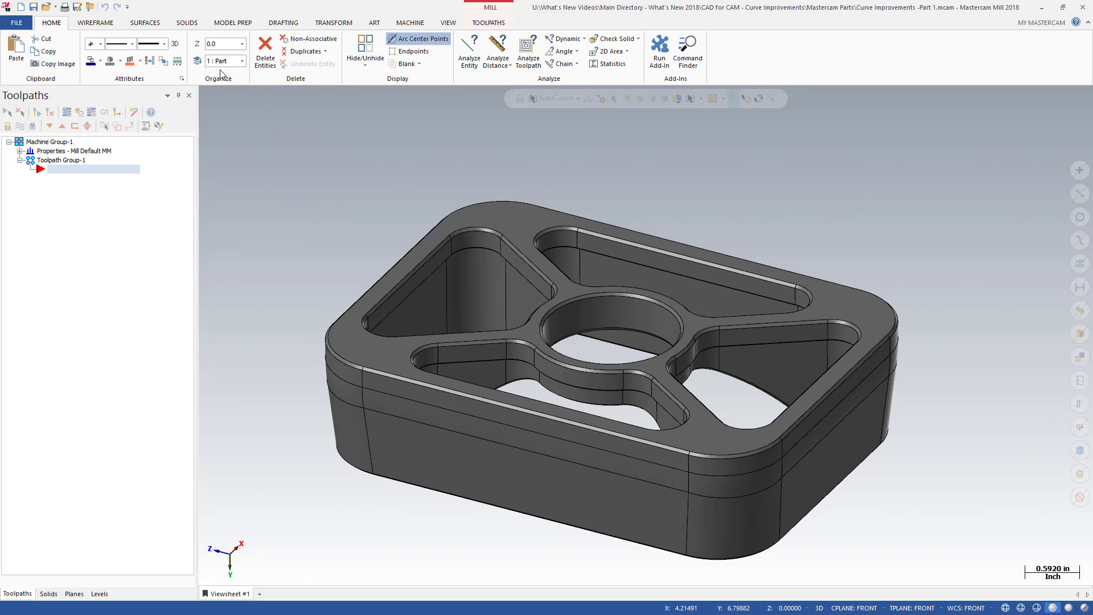
Create edge curves along two rounded corners and the adjoining long and short sides of the block's top outer edge.
click(107, 24)
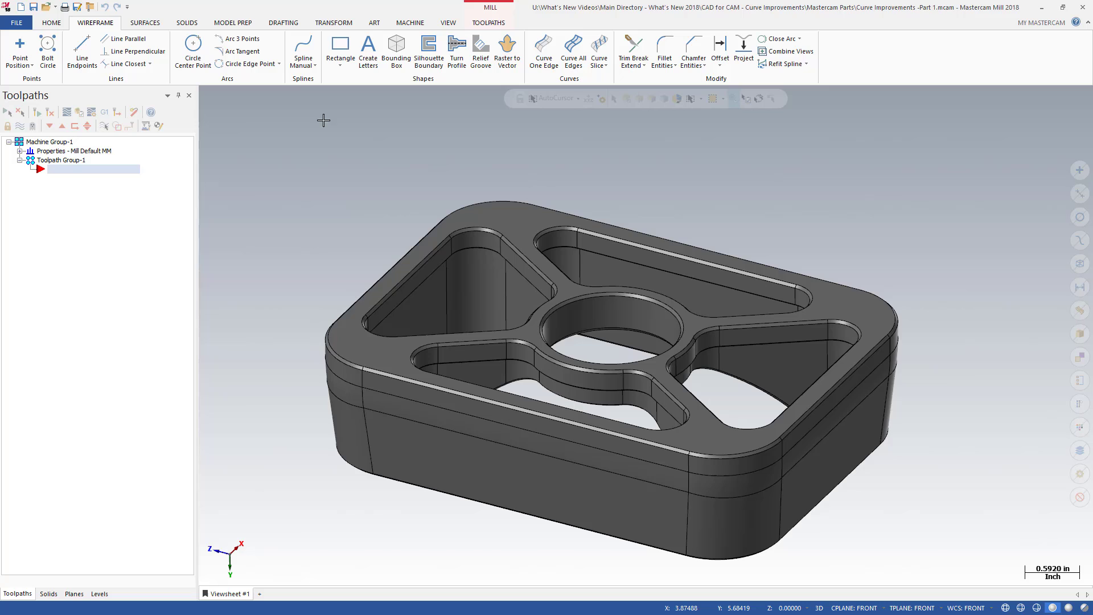
click(538, 62)
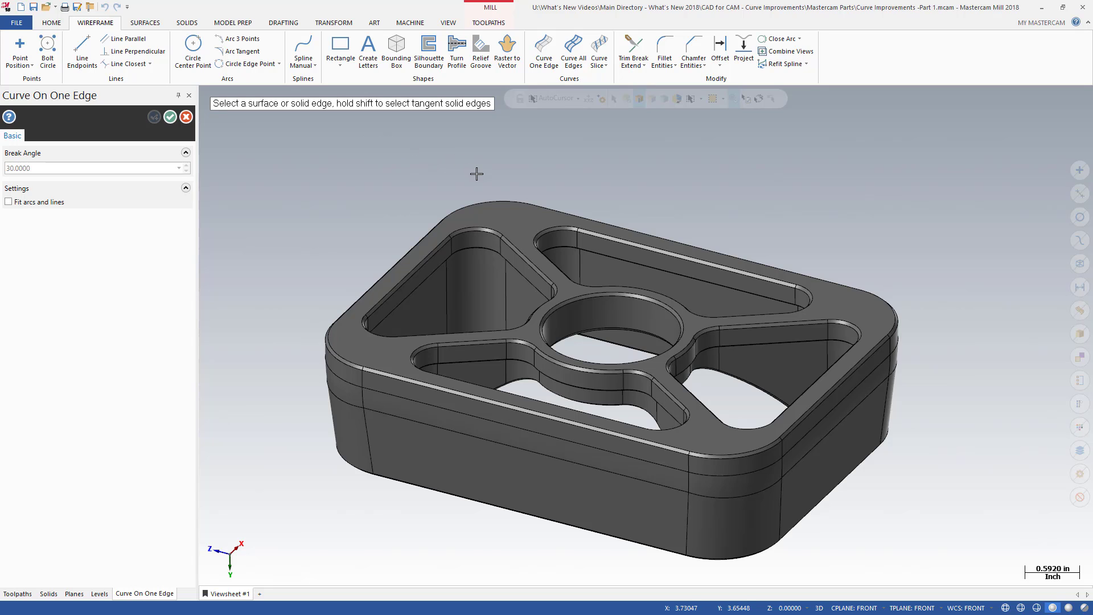
click(494, 205)
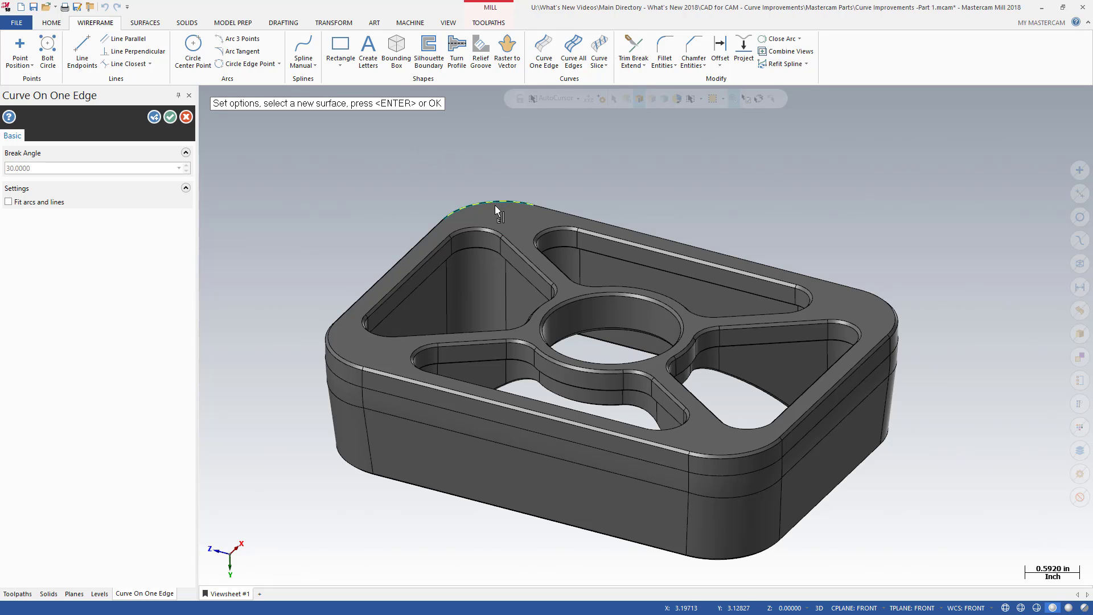
click(550, 208)
click(878, 295)
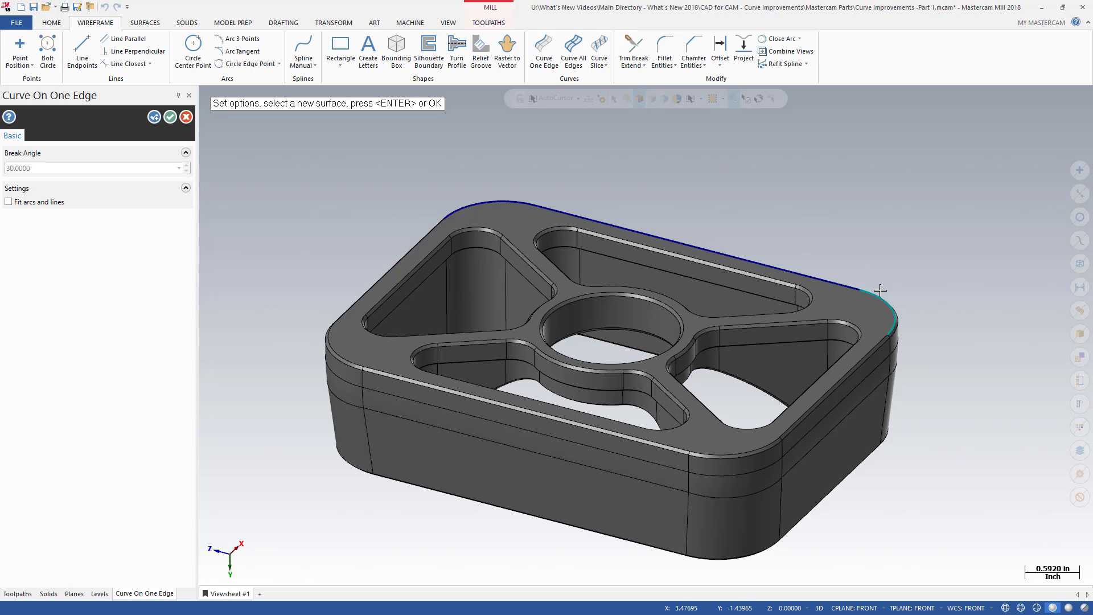
click(880, 350)
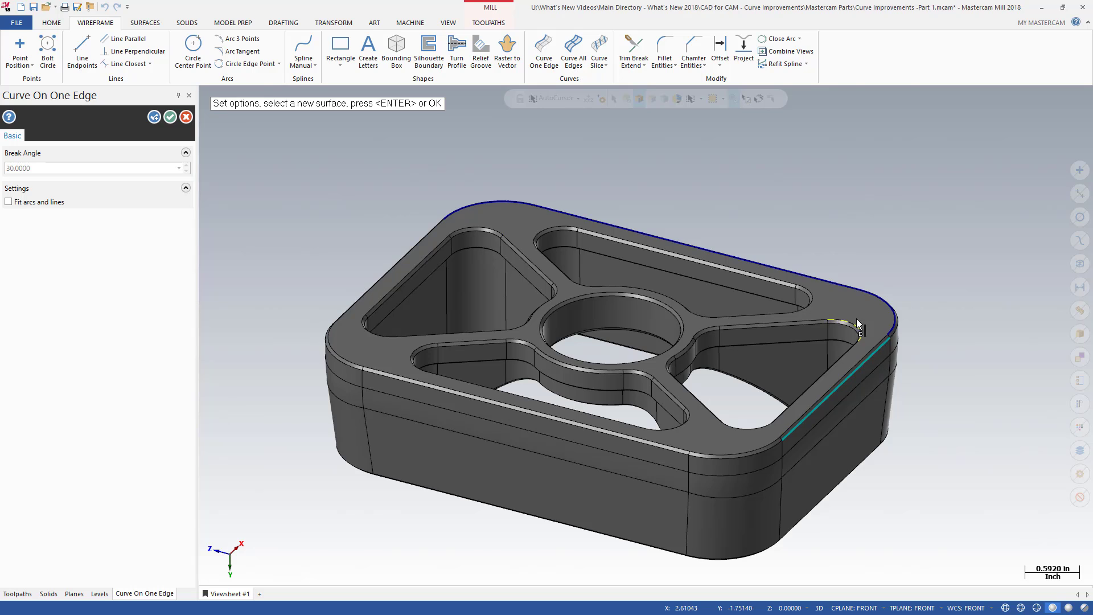
click(160, 119)
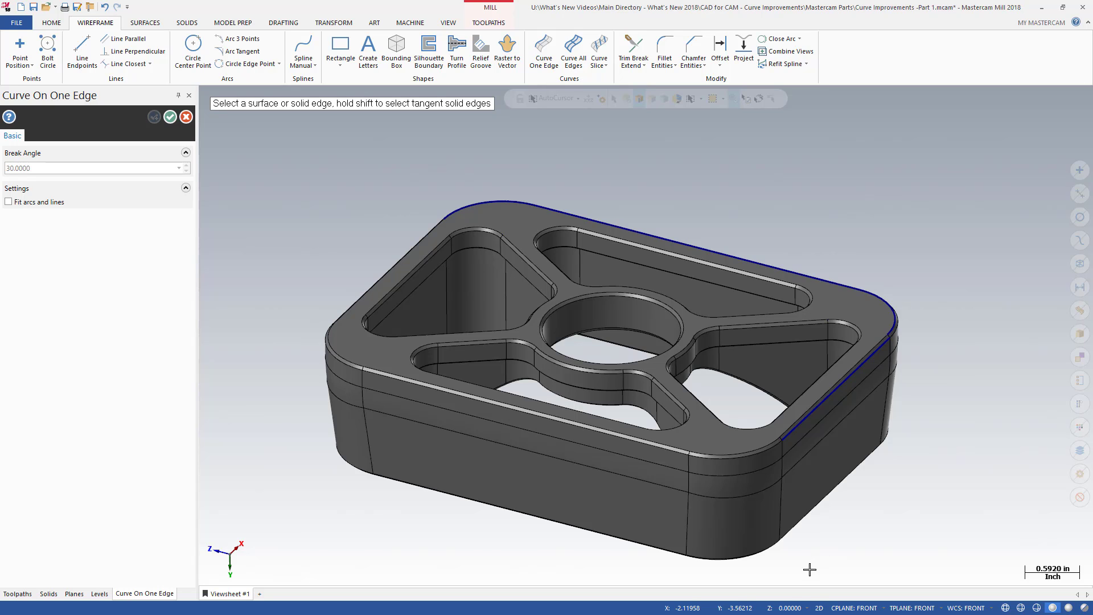
Set the Z depth to 100 and create 2D curves edge by edge around the pocket along the block's front long side.
click(811, 606)
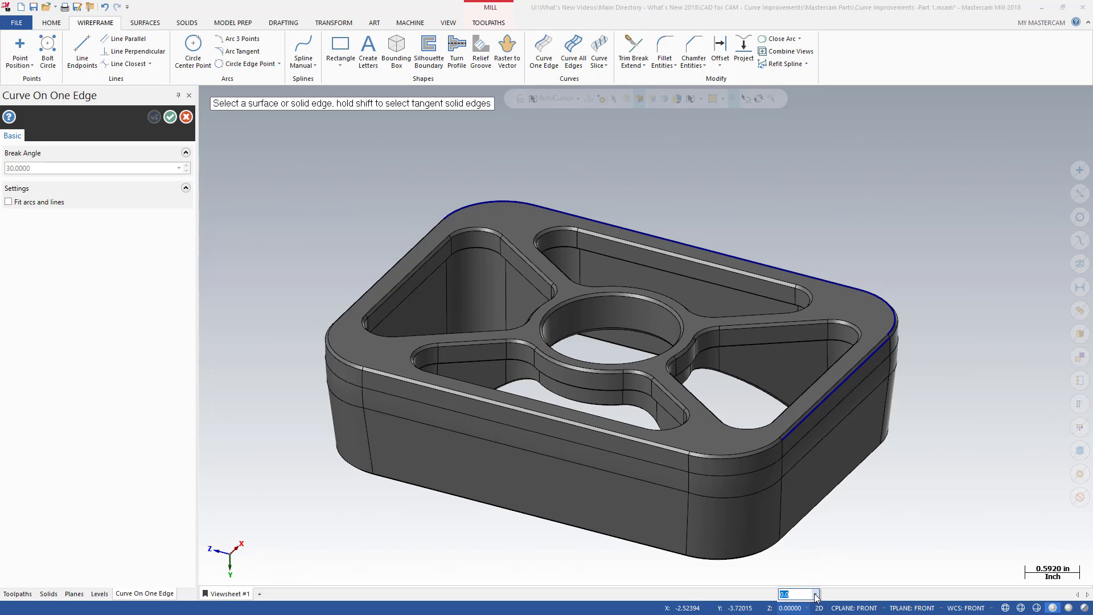
click(816, 593)
click(813, 574)
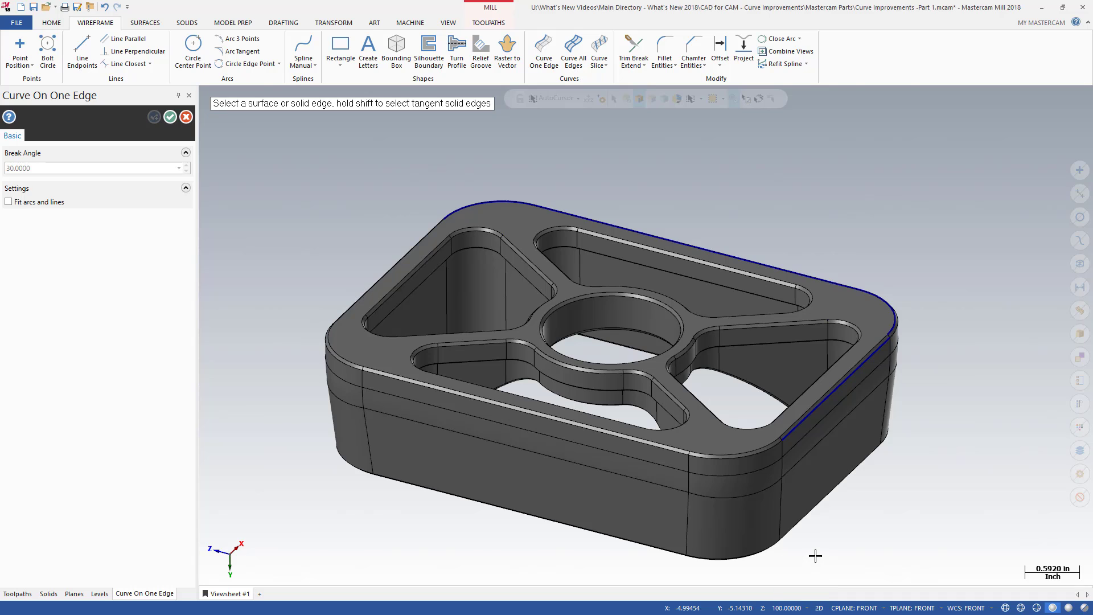
click(676, 395)
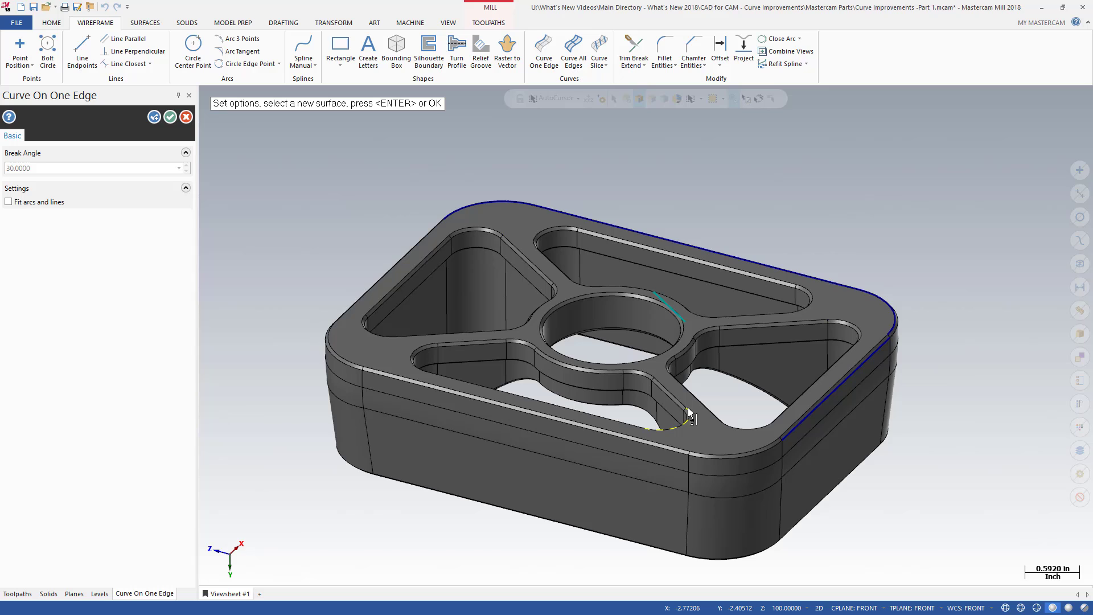
click(687, 407)
click(627, 422)
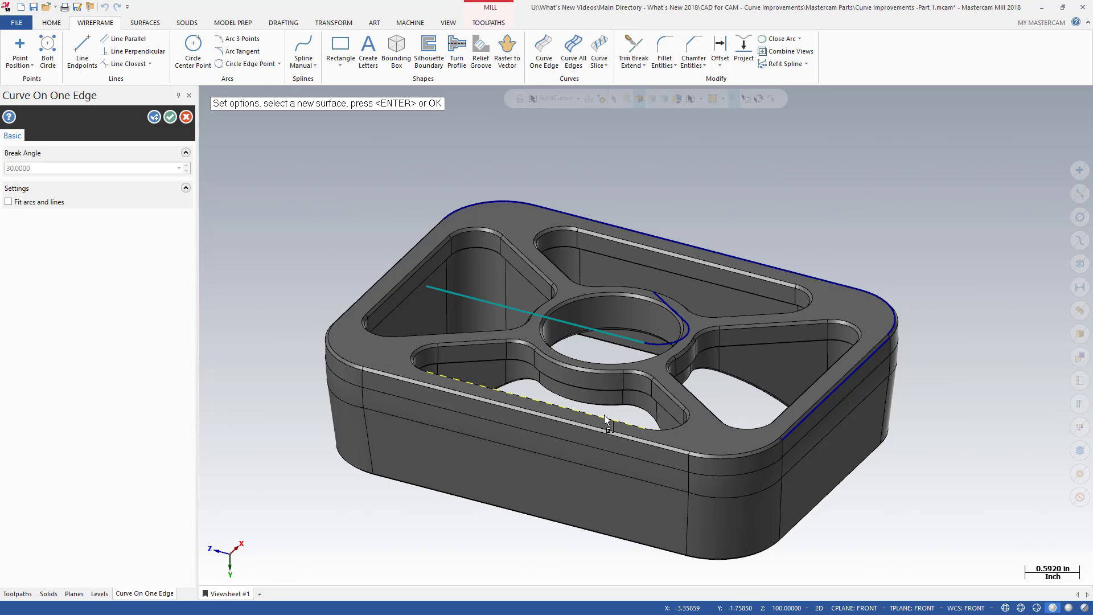
click(419, 349)
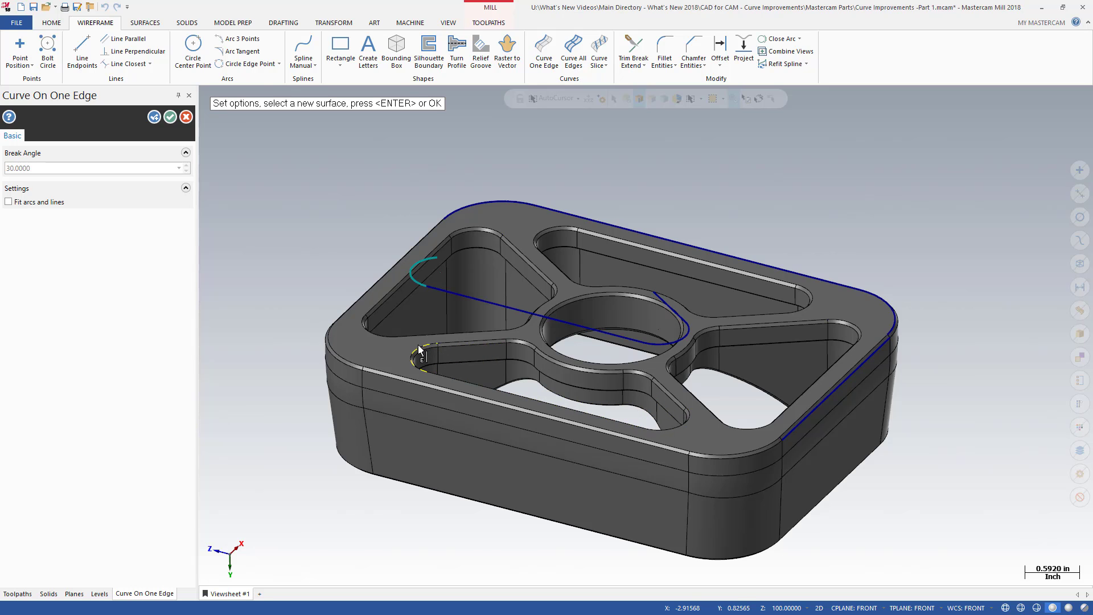
click(450, 340)
click(521, 336)
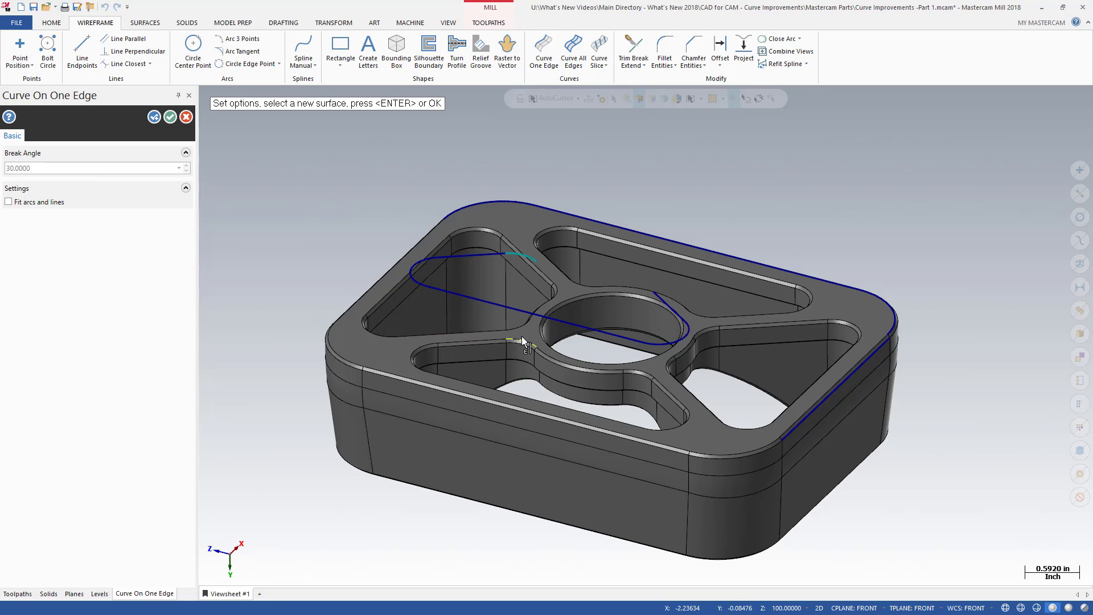
click(542, 347)
click(632, 366)
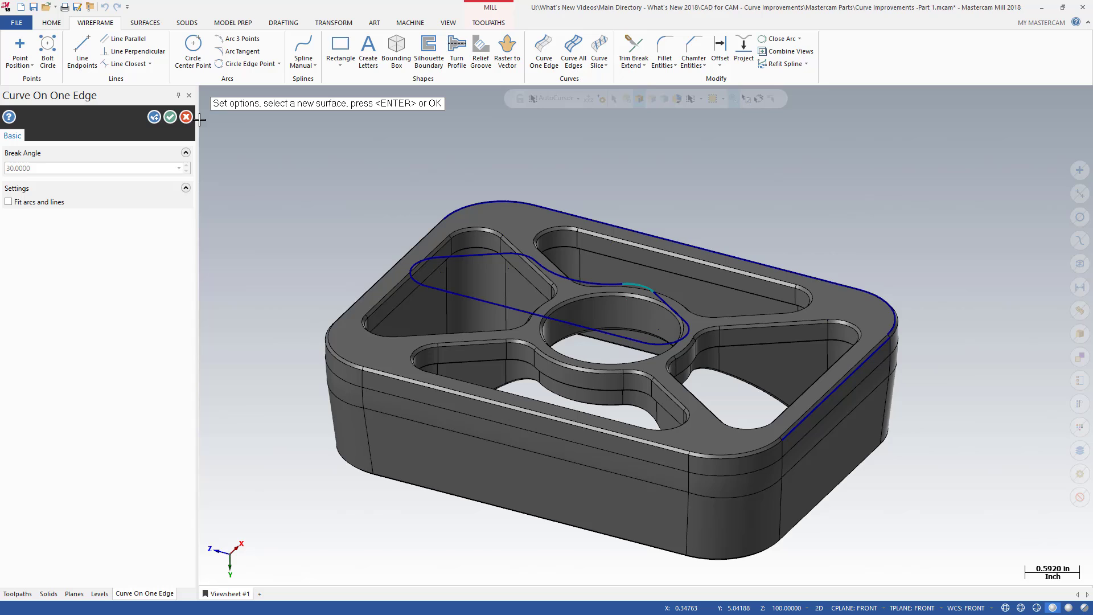
click(153, 117)
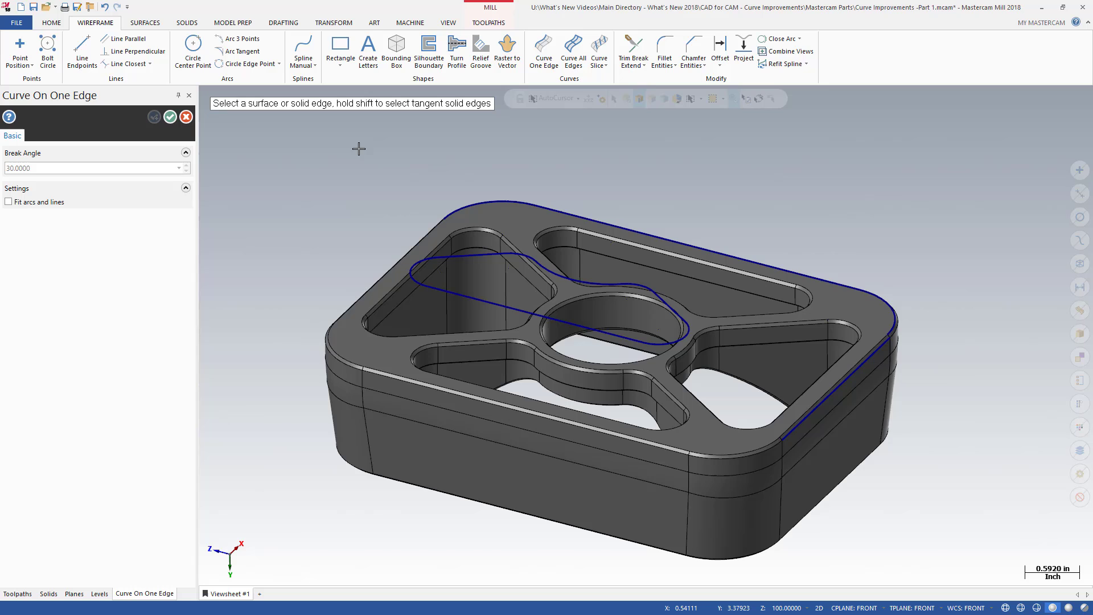
Create 2D curves around the other three pockets by selecting each one's tangent edge loop, and finish the command.
click(477, 223)
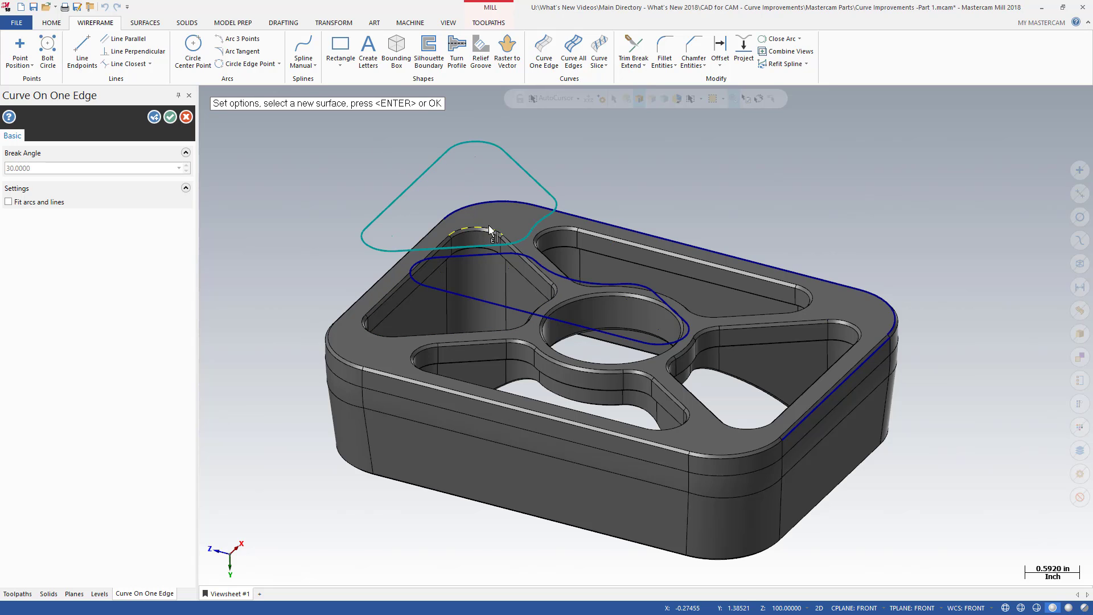
click(559, 225)
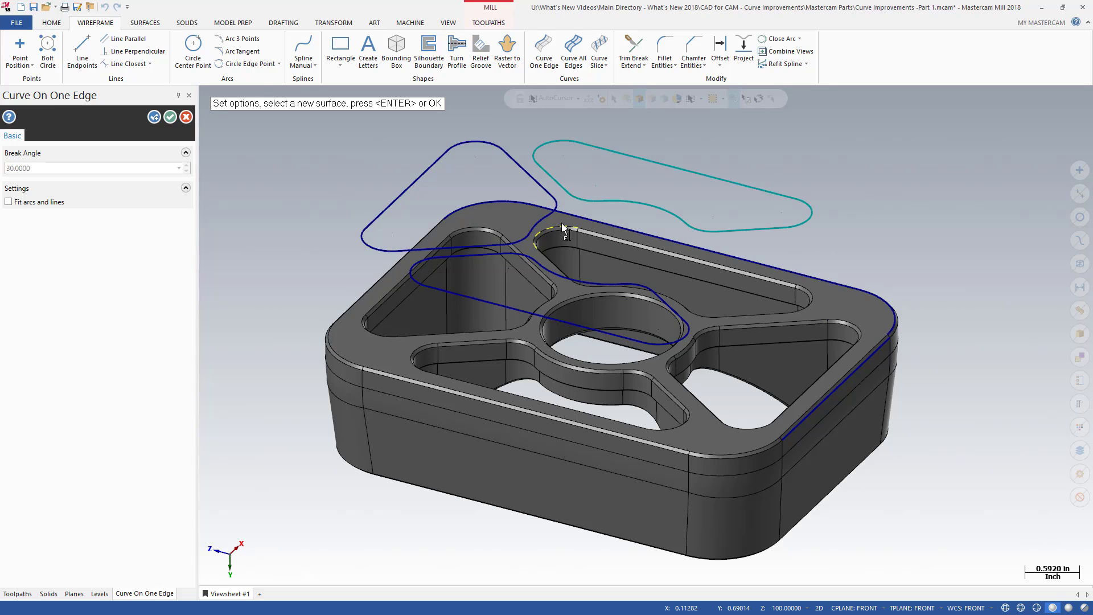
click(843, 320)
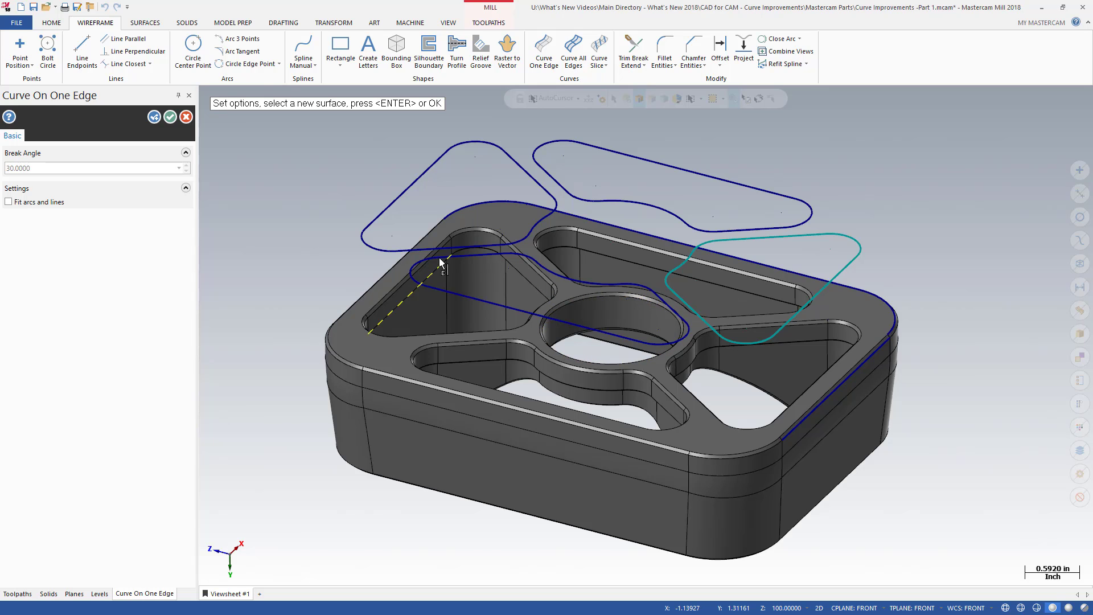
click(170, 117)
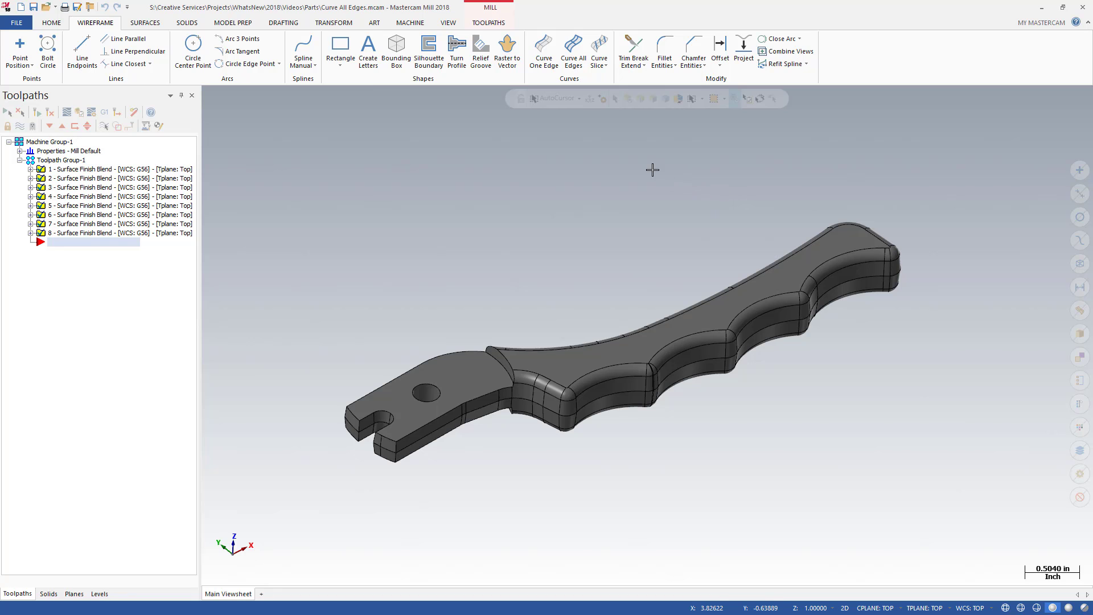
Create curves on all edges of the handle's tangent upper faces and the flat top face of the notched head.
click(571, 61)
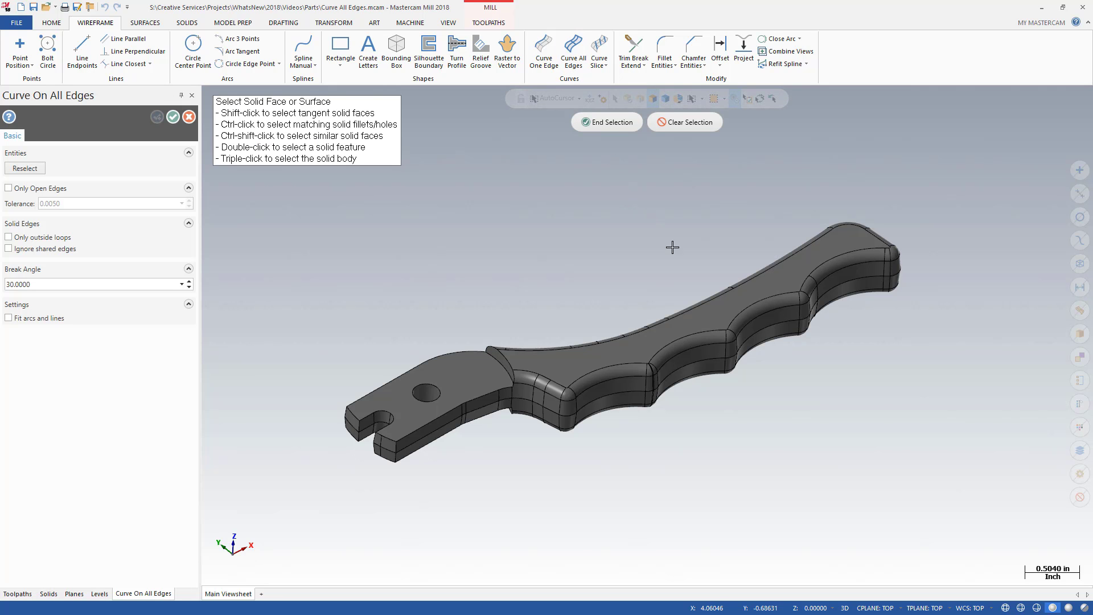
click(712, 319)
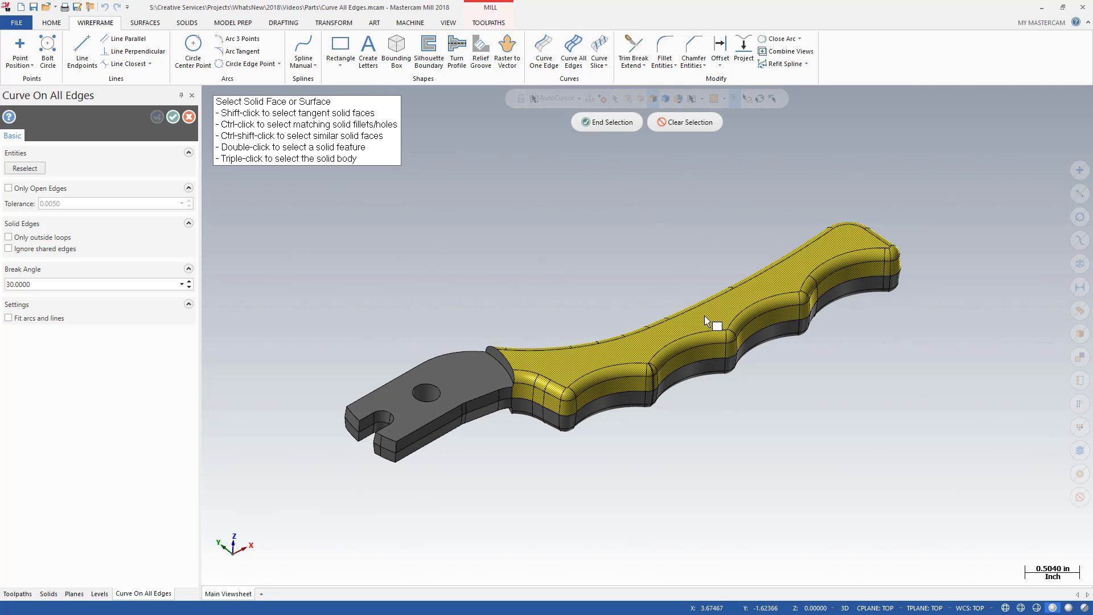
click(478, 377)
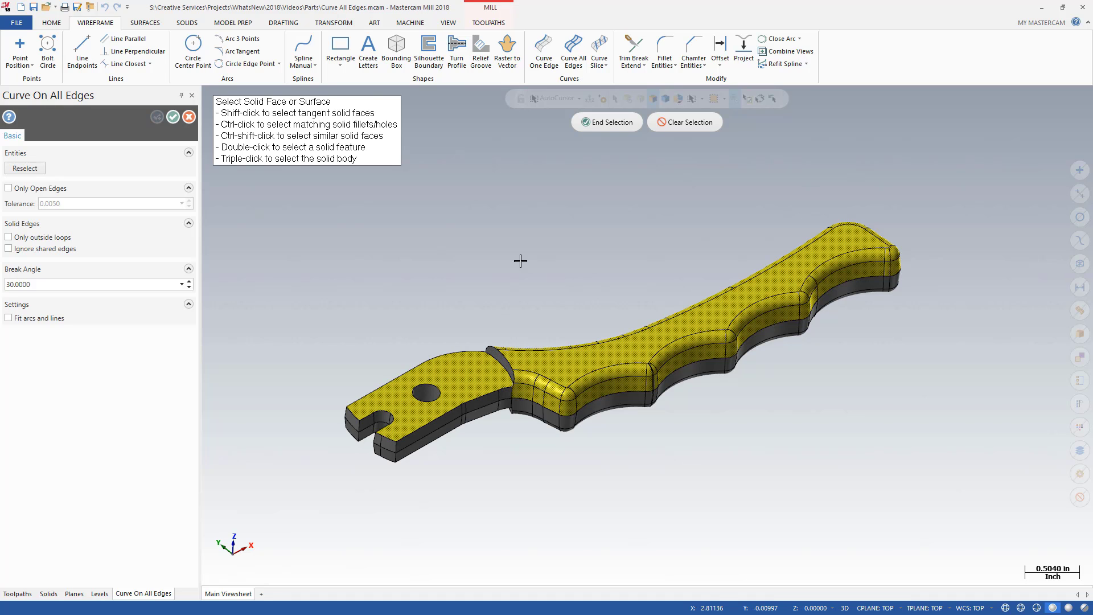
click(585, 123)
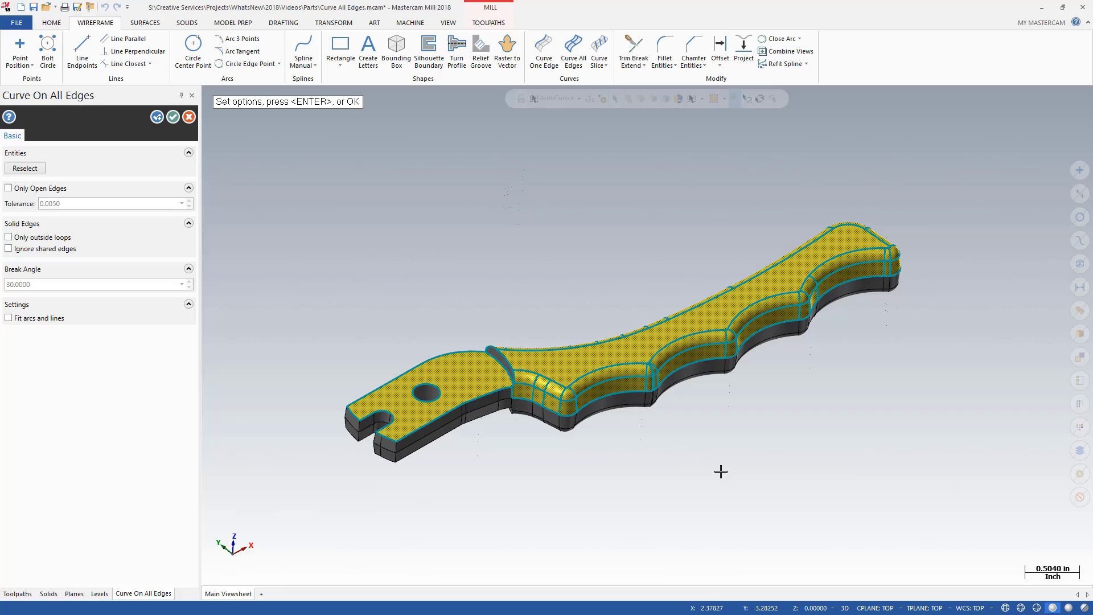
Set the Z depth to 1 and switch the edge curves to 2D construction.
click(814, 607)
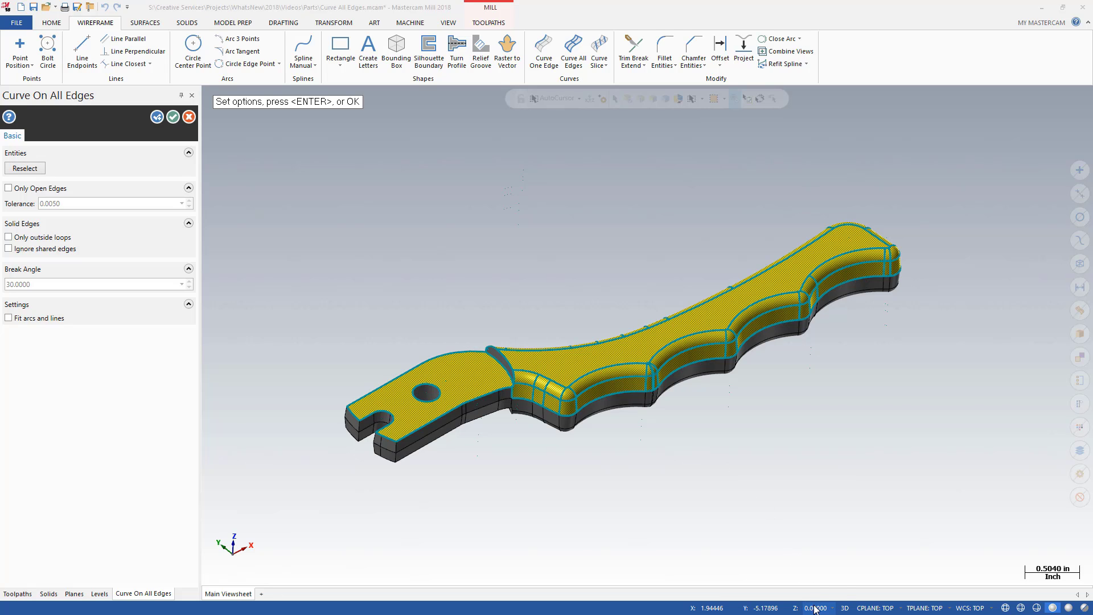
text(1)
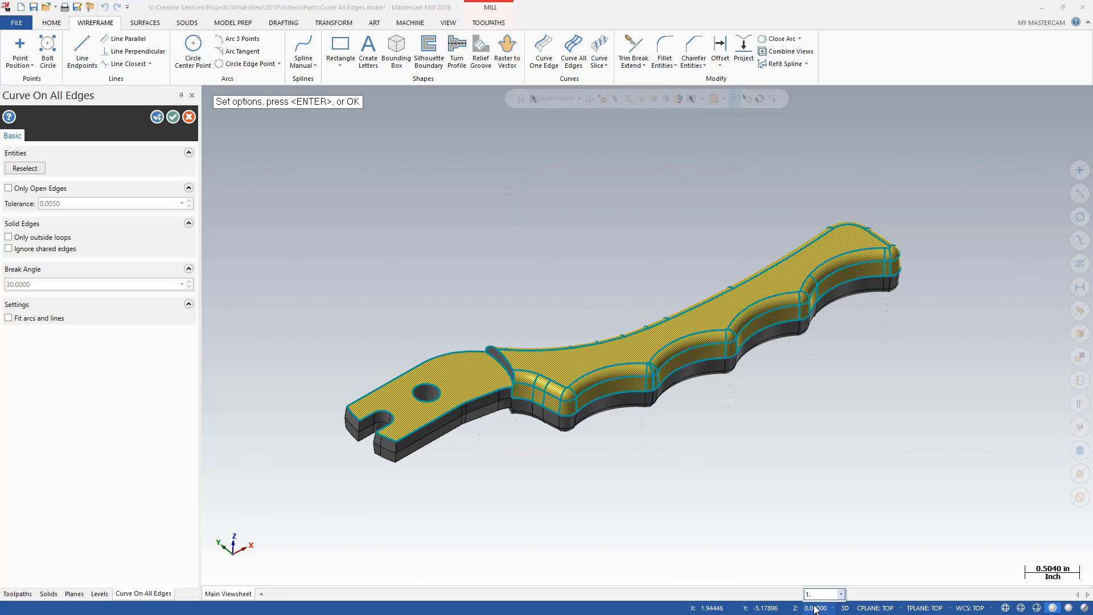
key(Return)
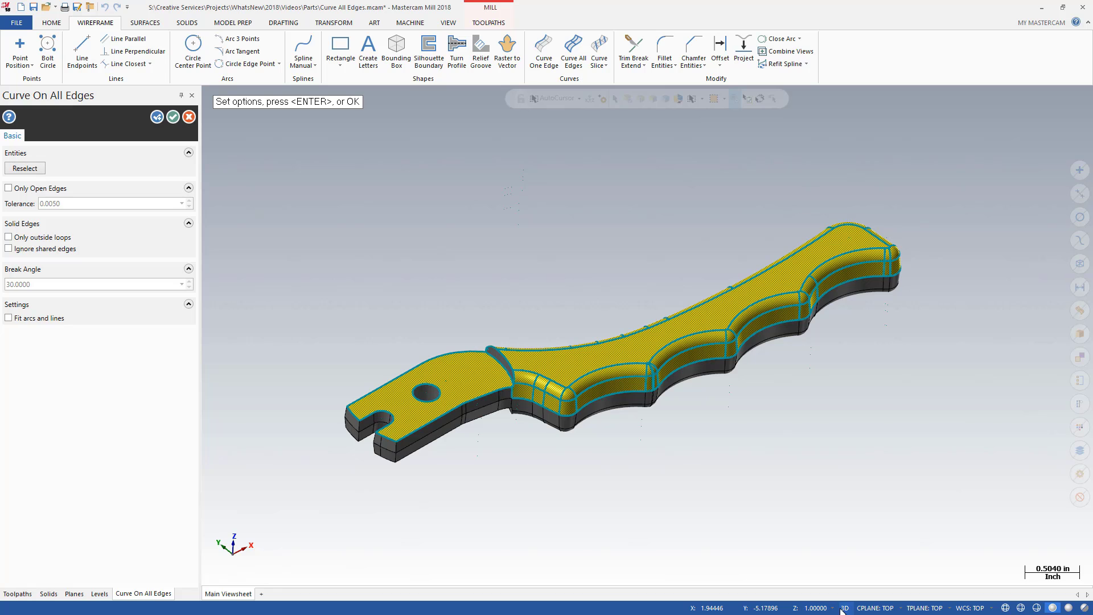
click(843, 608)
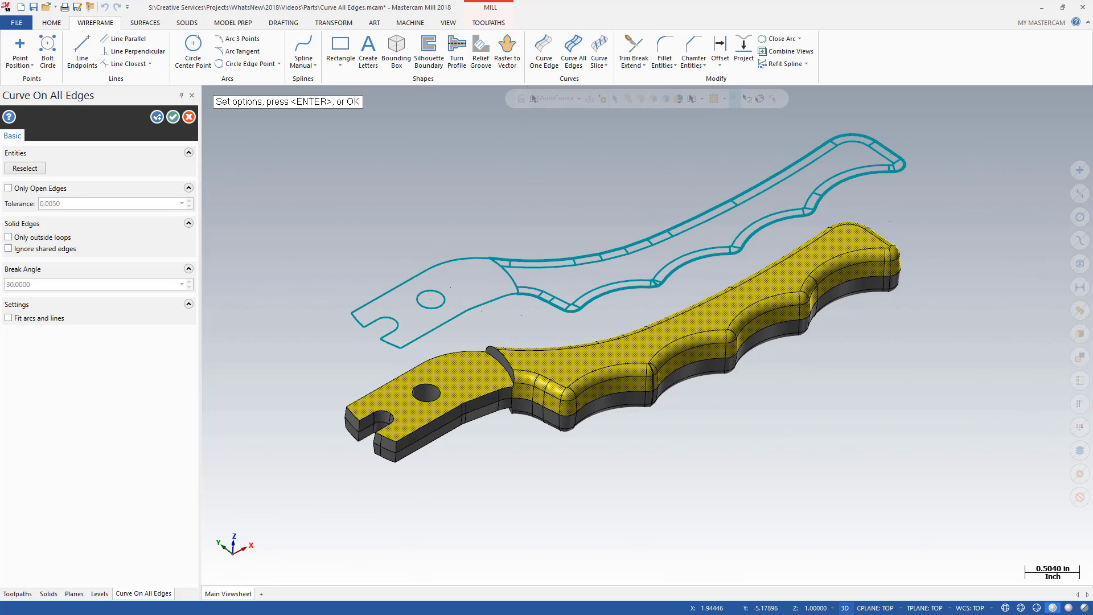
Toggle the edge curves back and forth between 3D and 2D to compare their placement, ending in 2D.
click(844, 608)
click(843, 608)
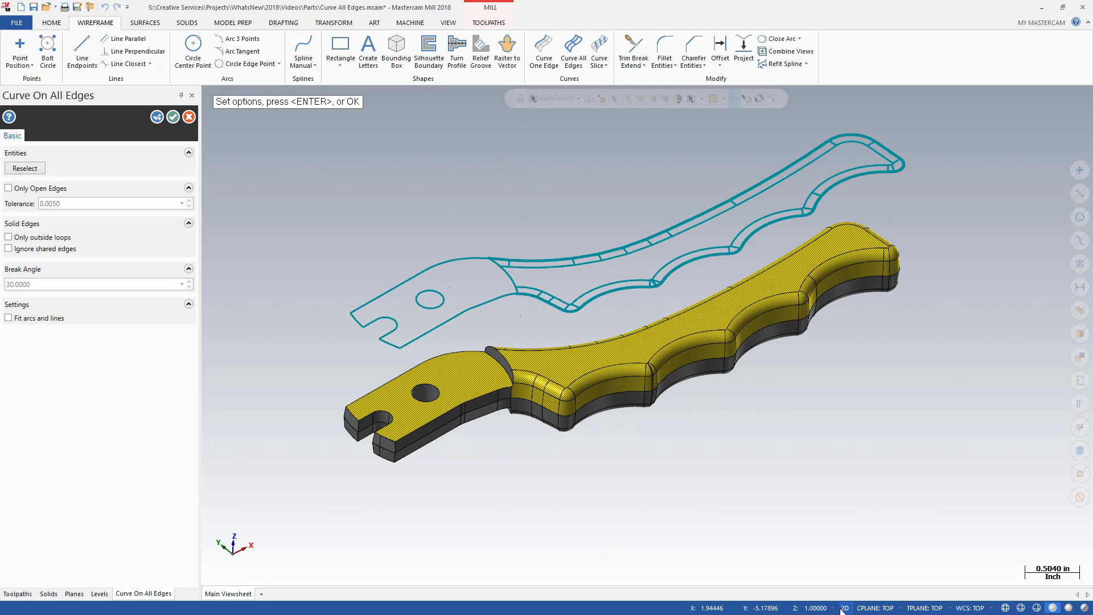
click(844, 608)
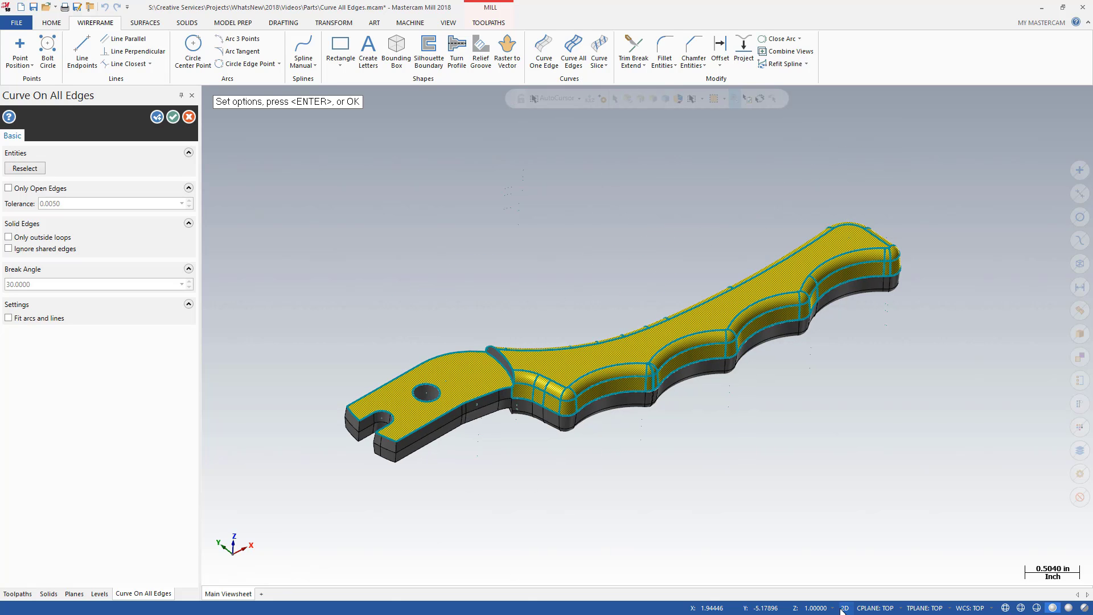
click(843, 608)
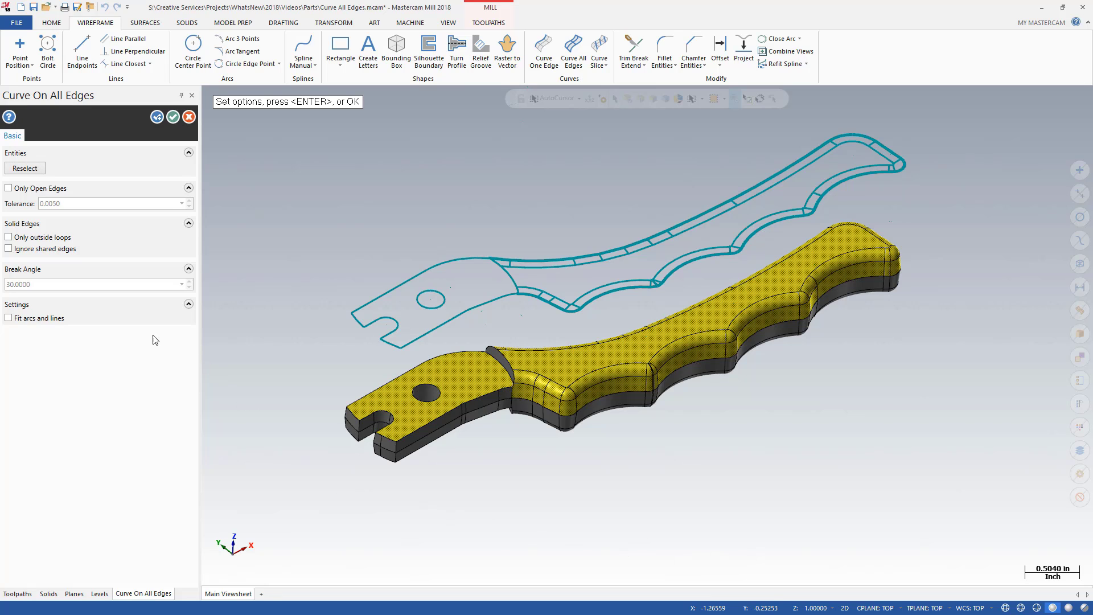
Ignore shared edges, limit the curves to outside loops only, and accept the edge curves.
click(9, 249)
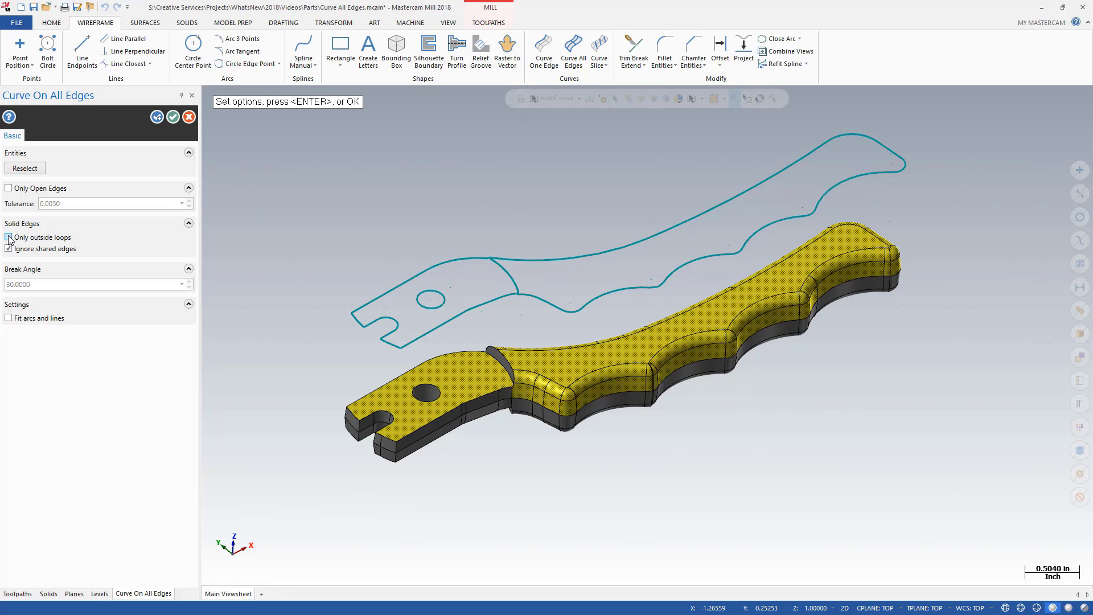
click(9, 237)
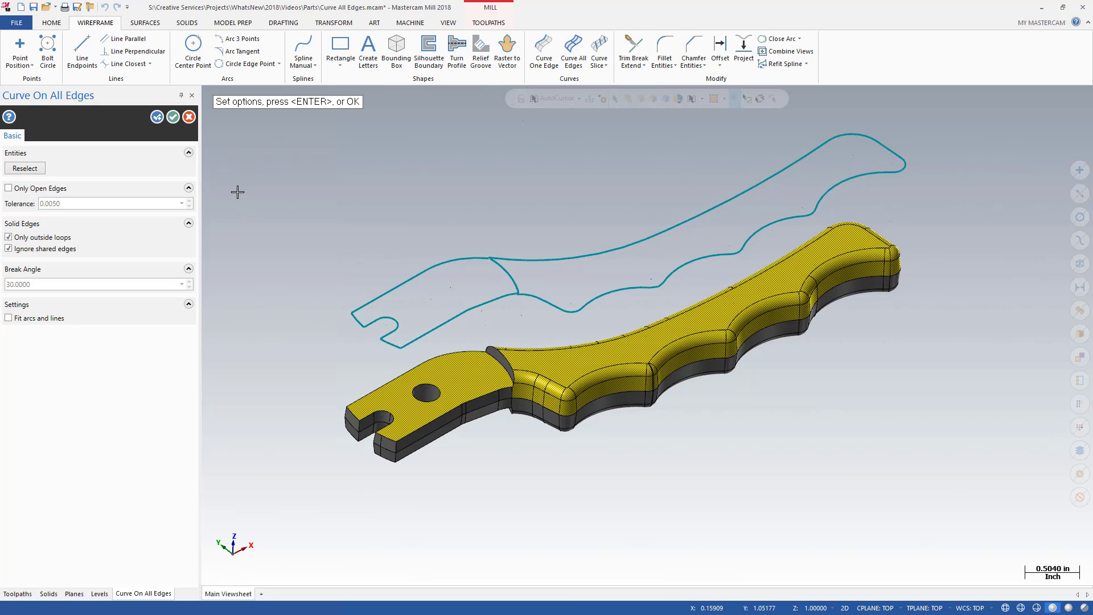
click(173, 118)
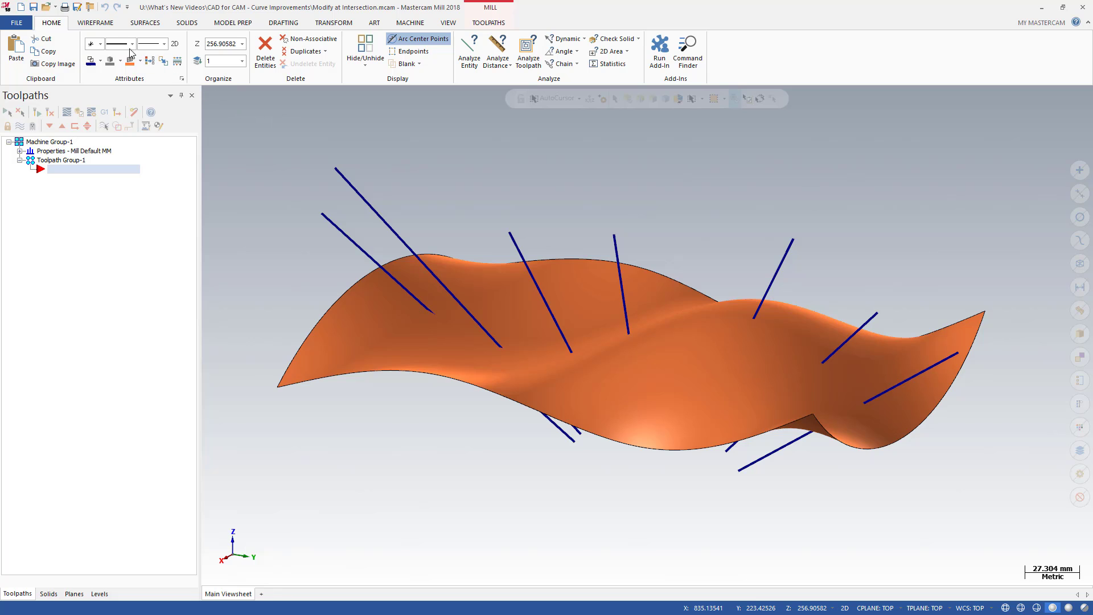
Use Modify at Intersection to trim all the lines crossing the orange surface, with points created at the intersections.
click(95, 23)
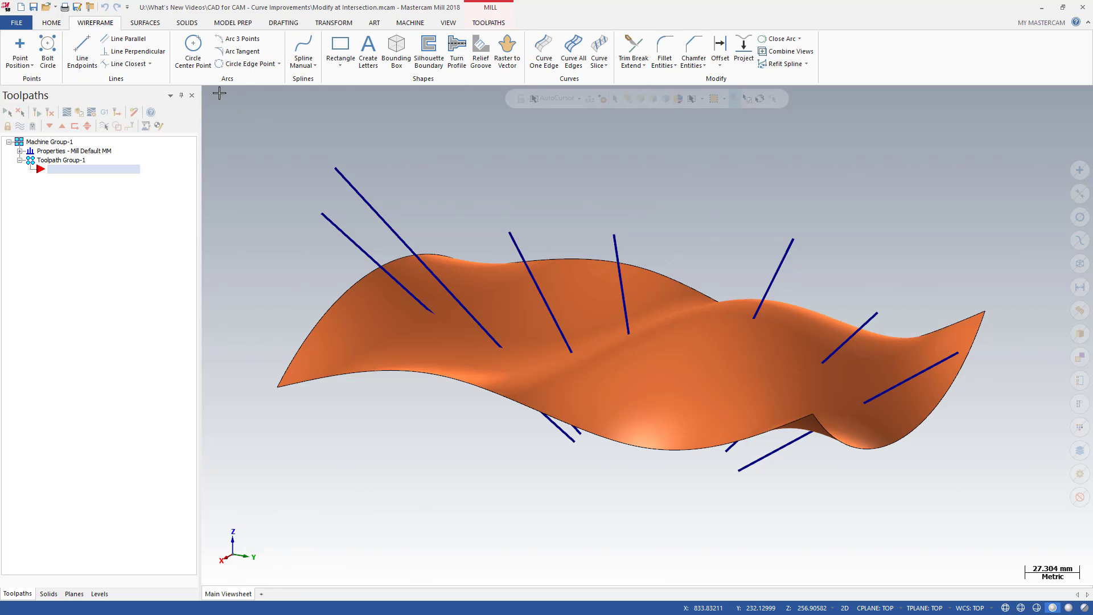
click(640, 64)
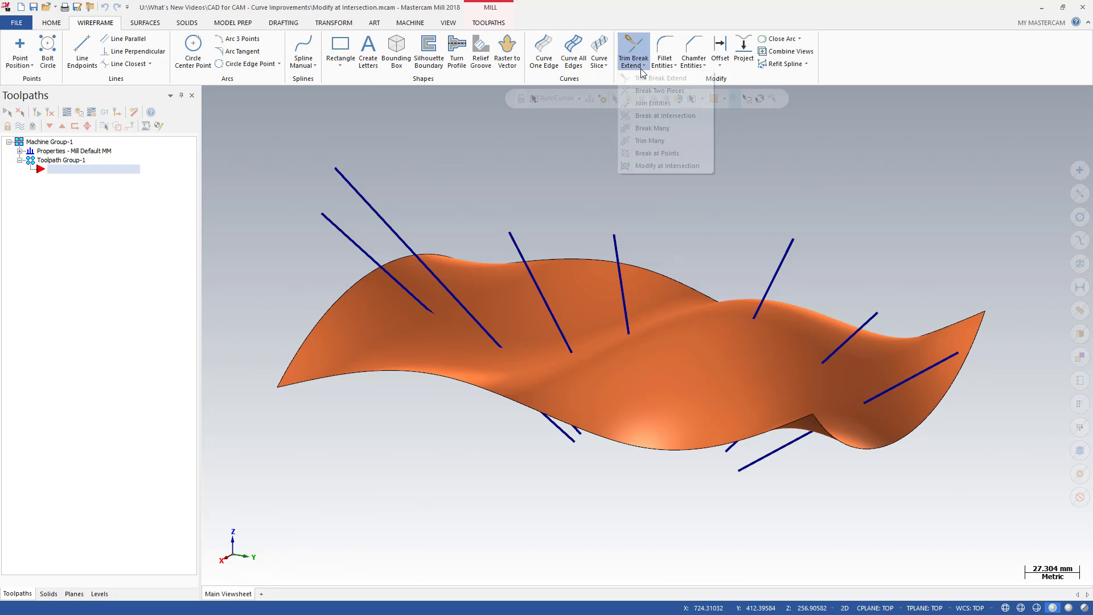
click(666, 166)
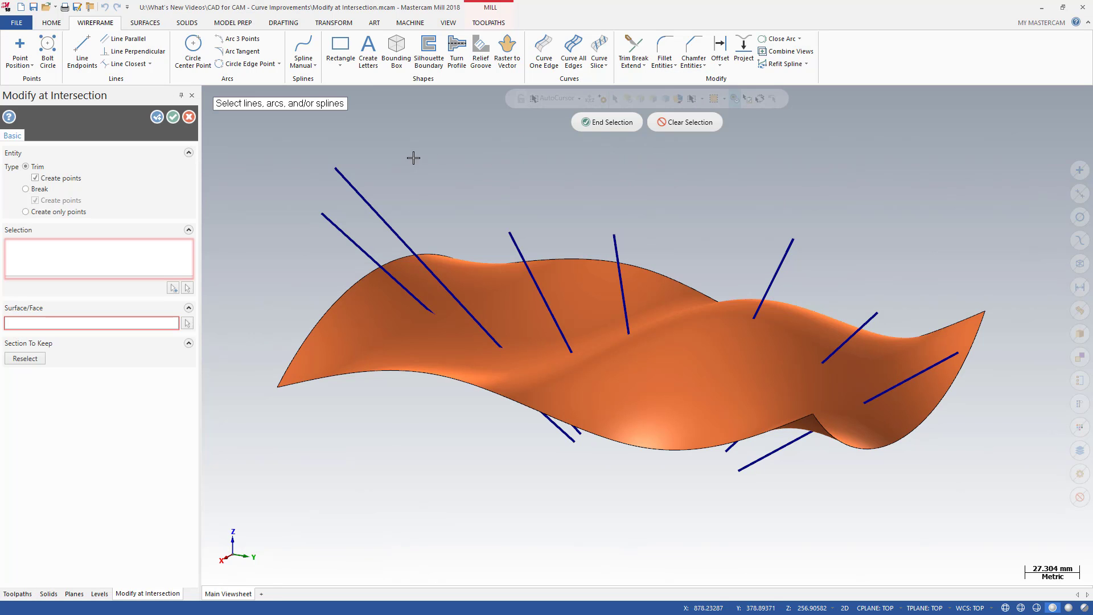
drag(250, 136, 1008, 532)
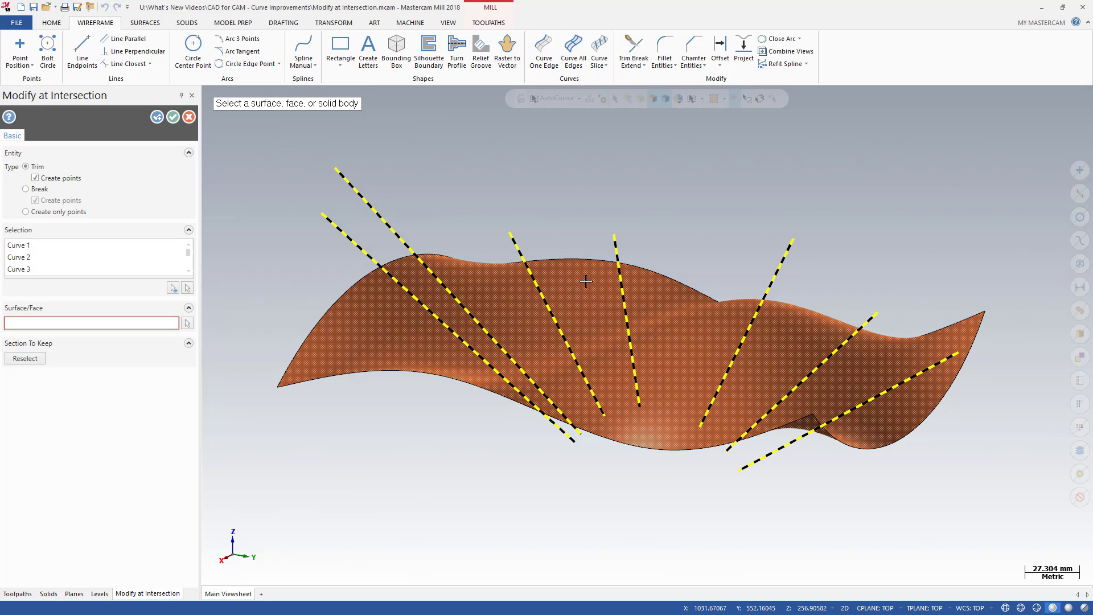
click(594, 298)
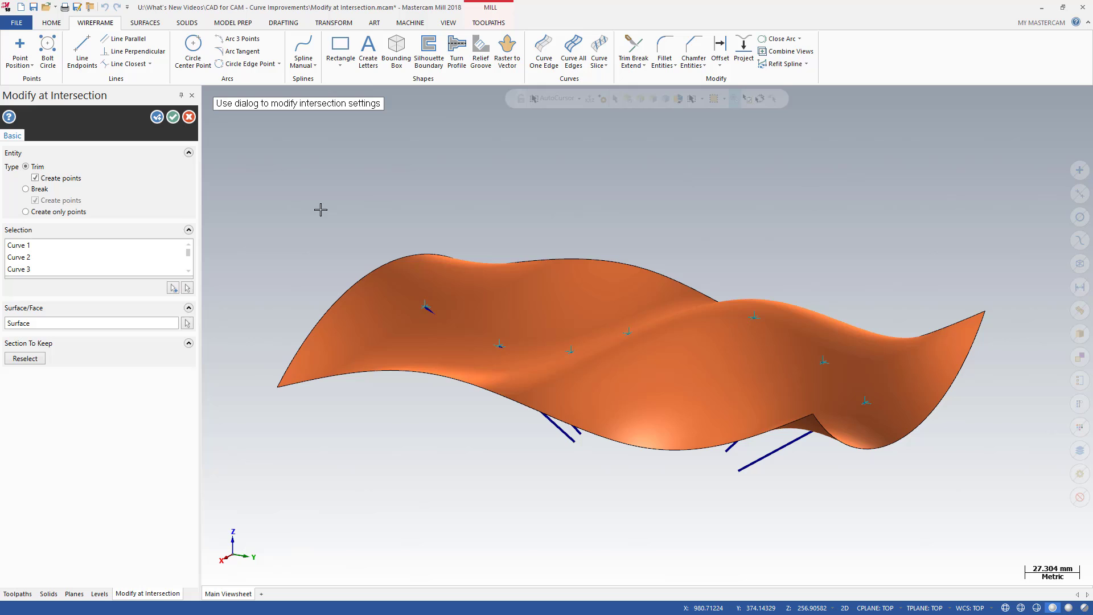
Remove Curve 2 from the selection and change the intersection type to Break with points created.
right_click(161, 258)
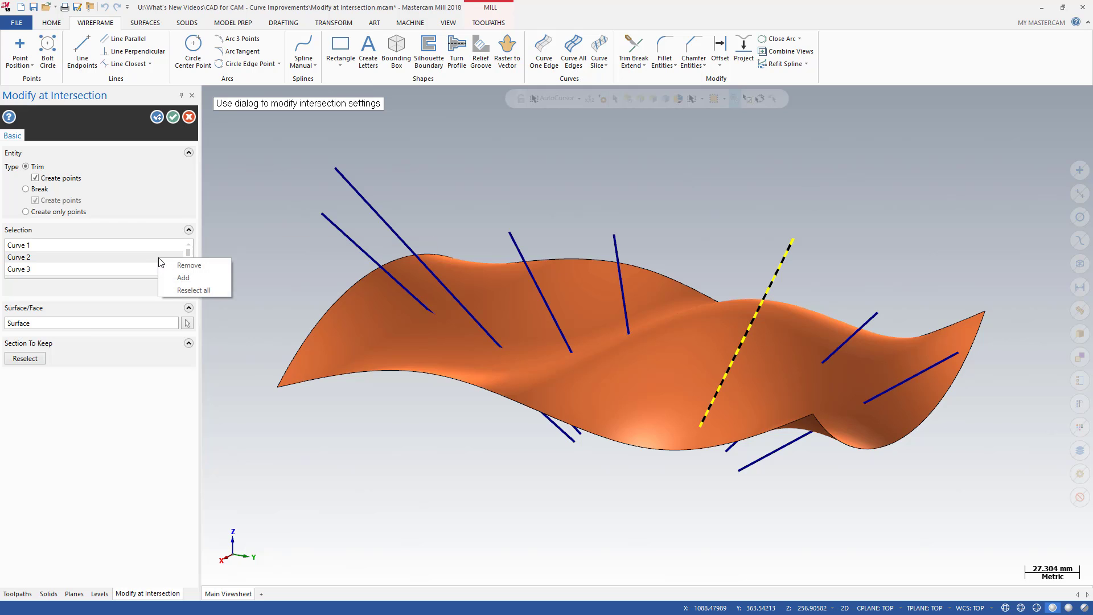
click(181, 266)
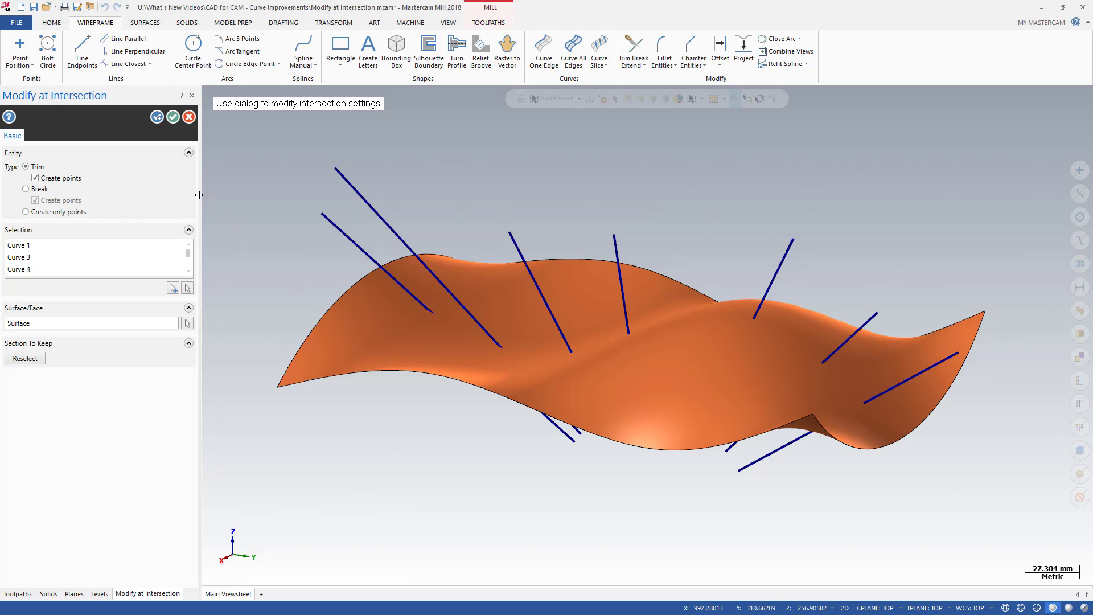
click(26, 189)
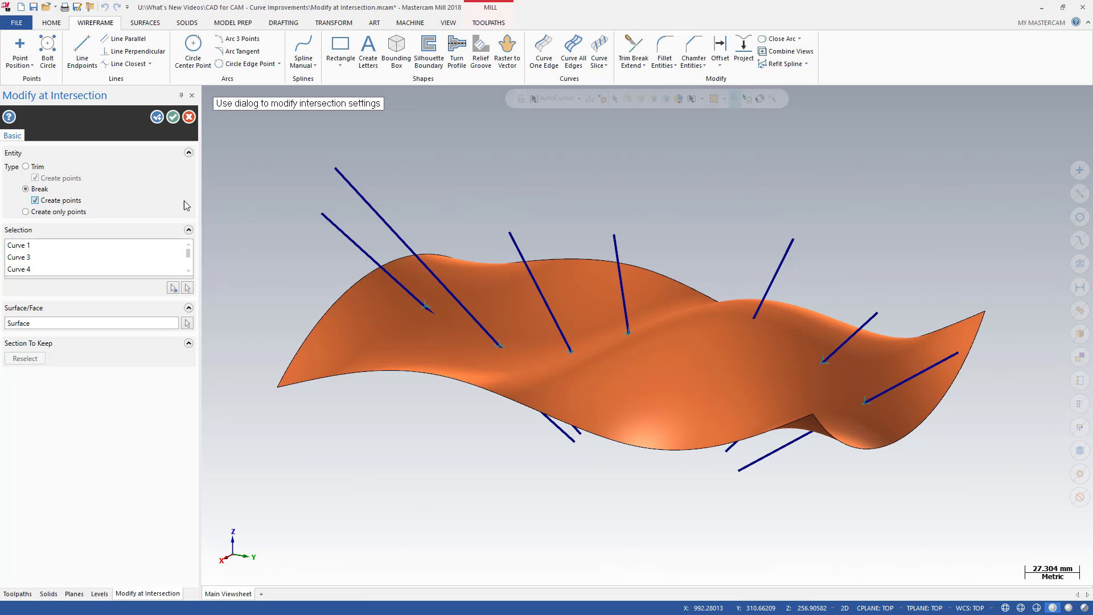
mouse_move(606, 361)
middle_down()
mouse_move(609, 283)
mouse_move(616, 353)
middle_up()
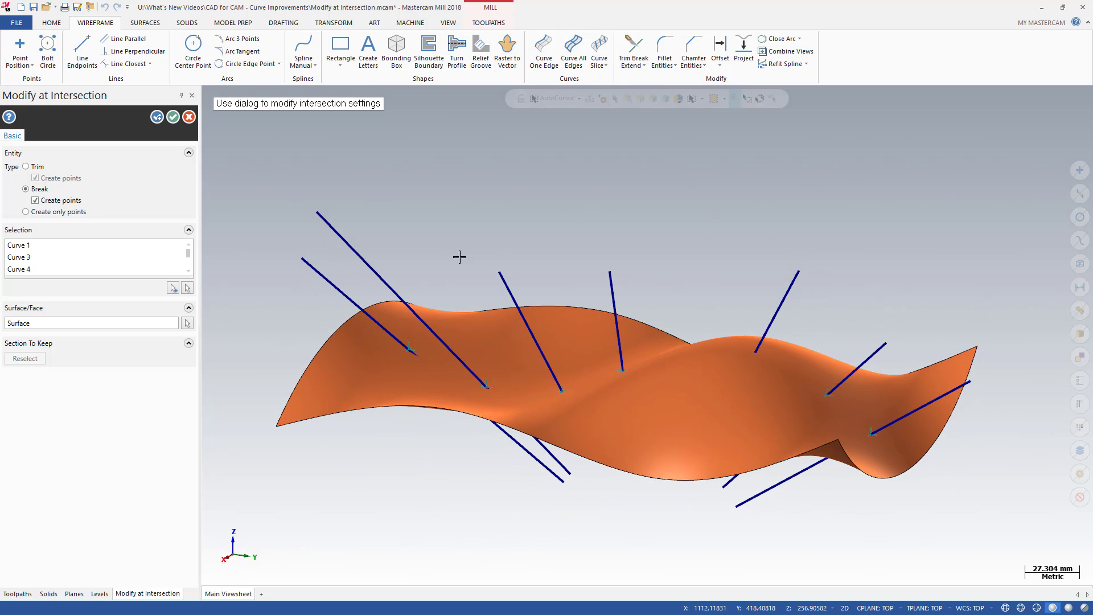
Change the intersection type to Trim with points created and swap which section of the lines is kept.
click(25, 167)
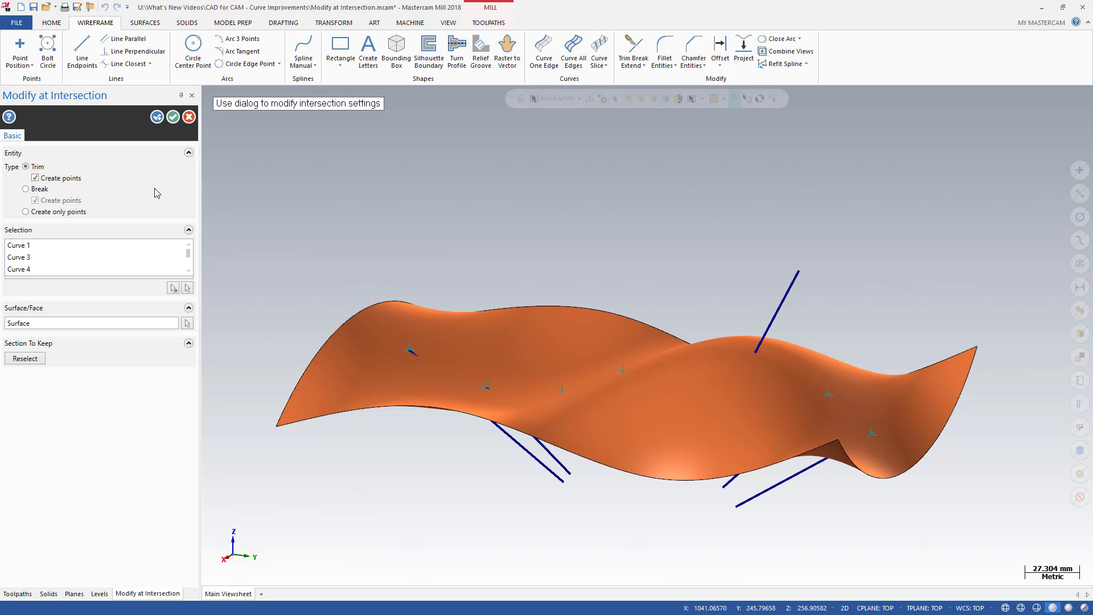
middle_drag(566, 333, 574, 311)
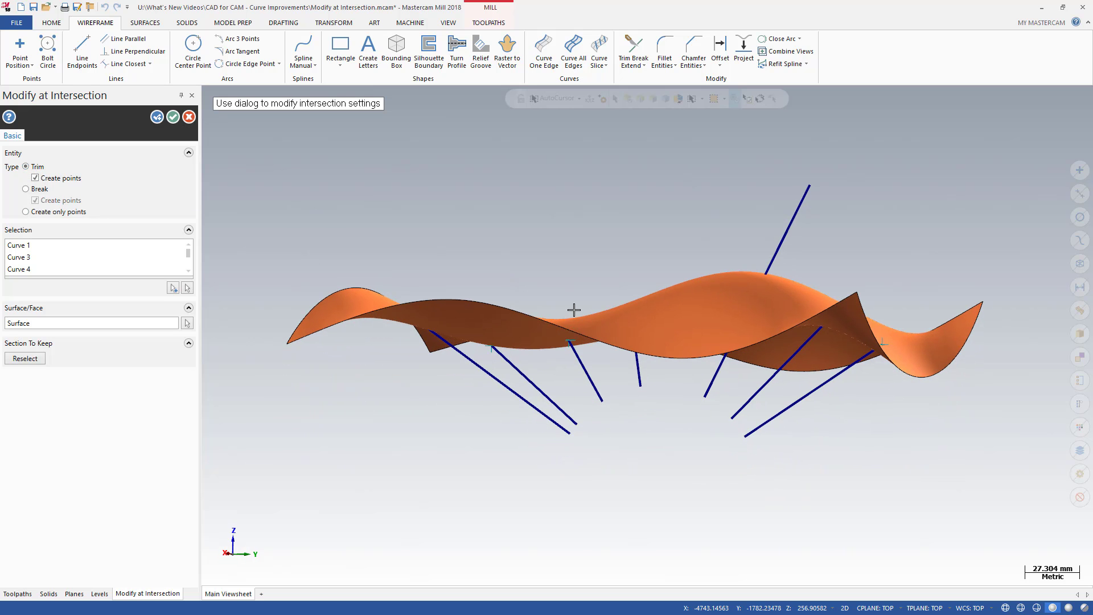
click(32, 362)
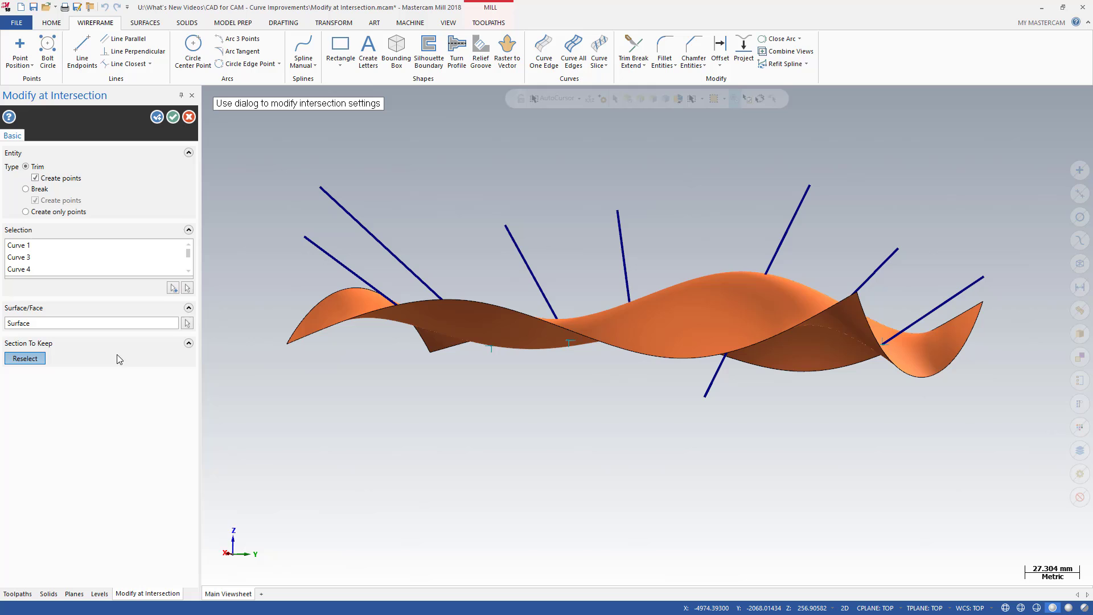
Set the intersection type to Create only points and accept the modification.
click(26, 212)
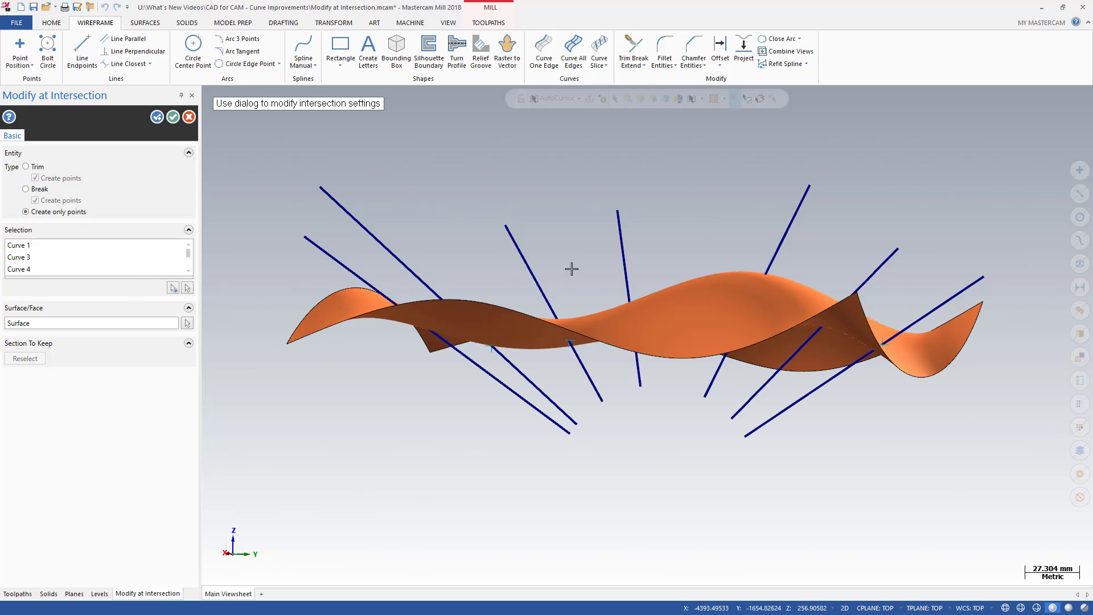
middle_drag(602, 269, 599, 304)
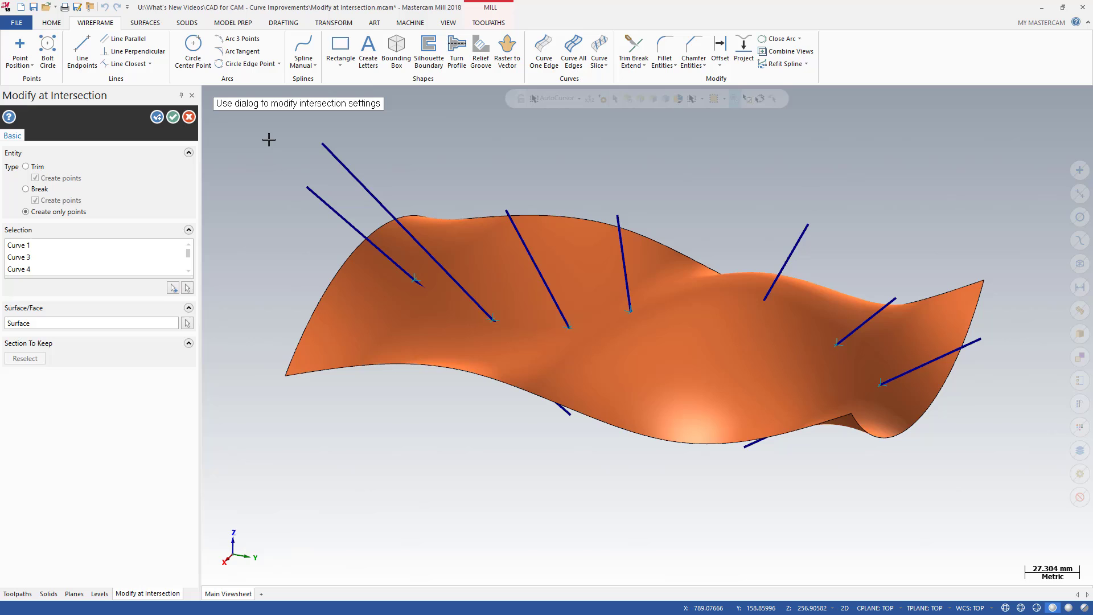
click(173, 119)
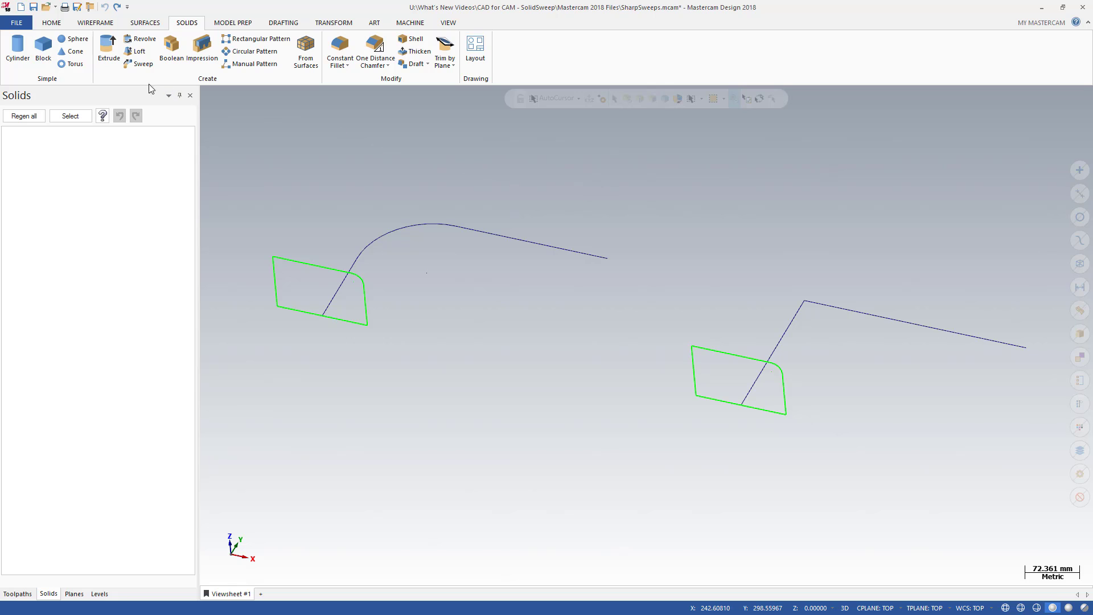
Sweep the green profile on the path with the rounded bend along that path as a new solid body.
click(139, 63)
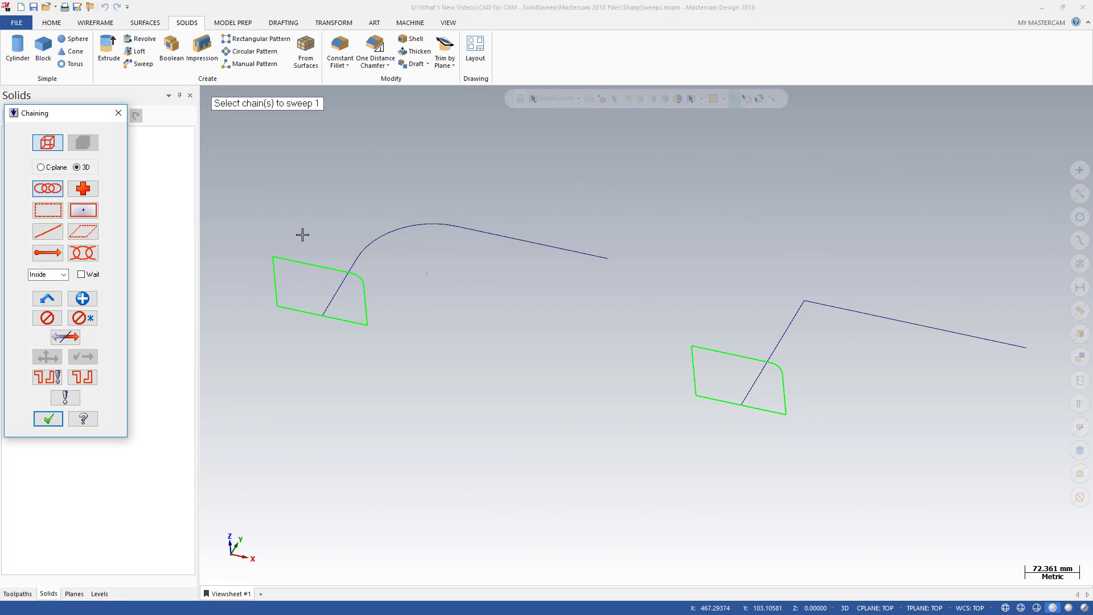
click(304, 257)
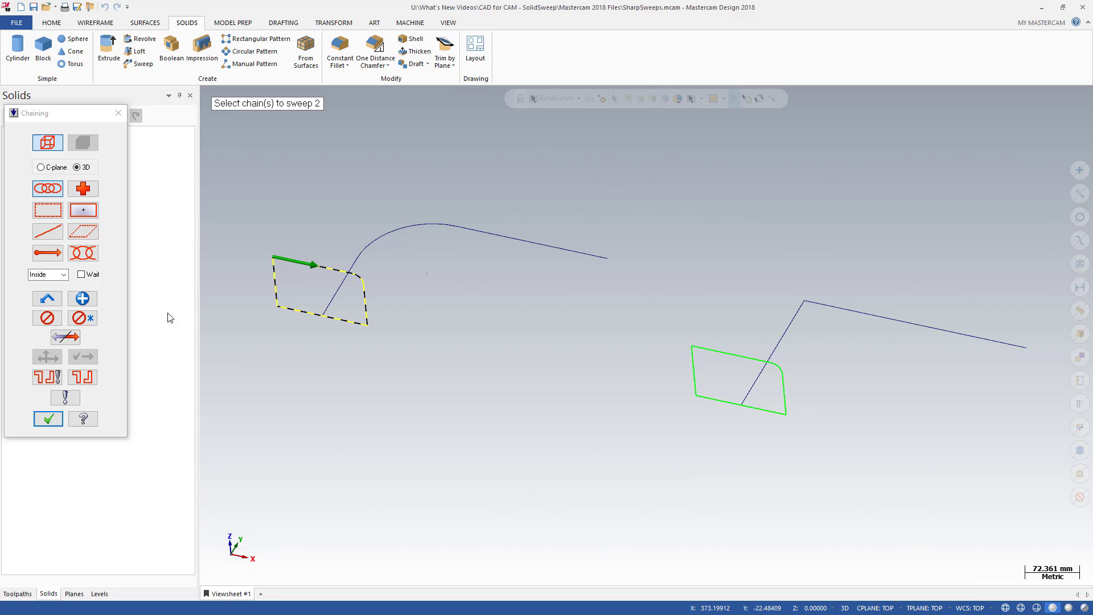
click(48, 418)
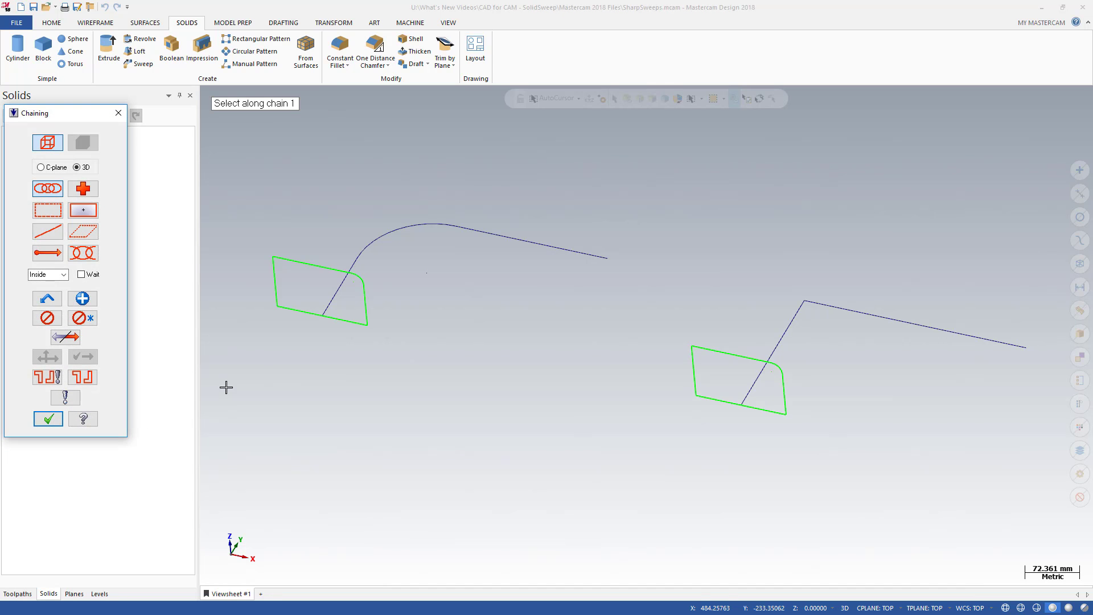
click(320, 308)
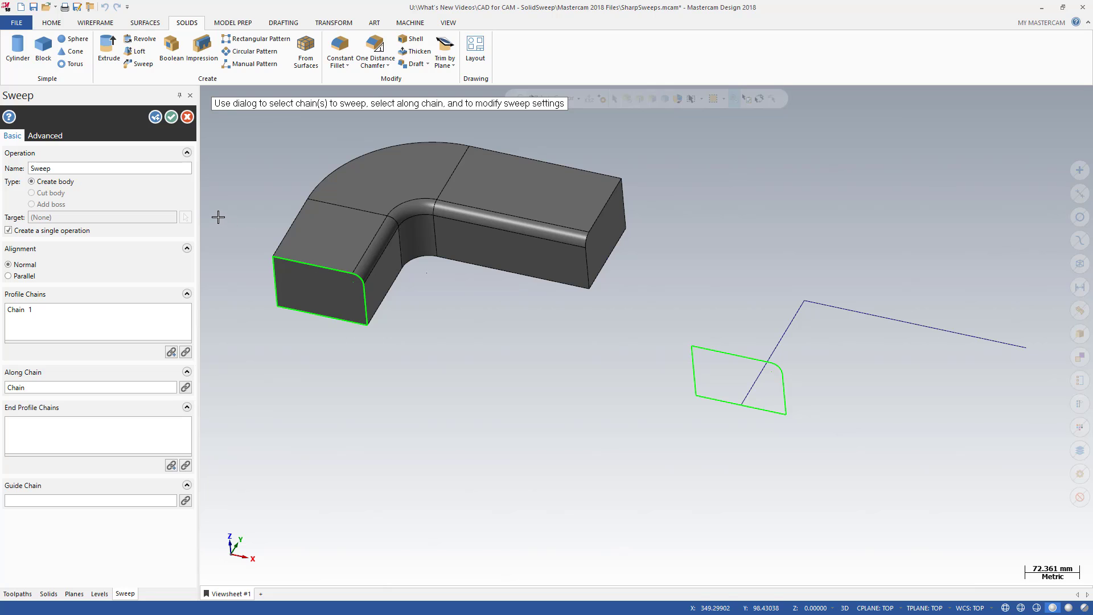
click(169, 119)
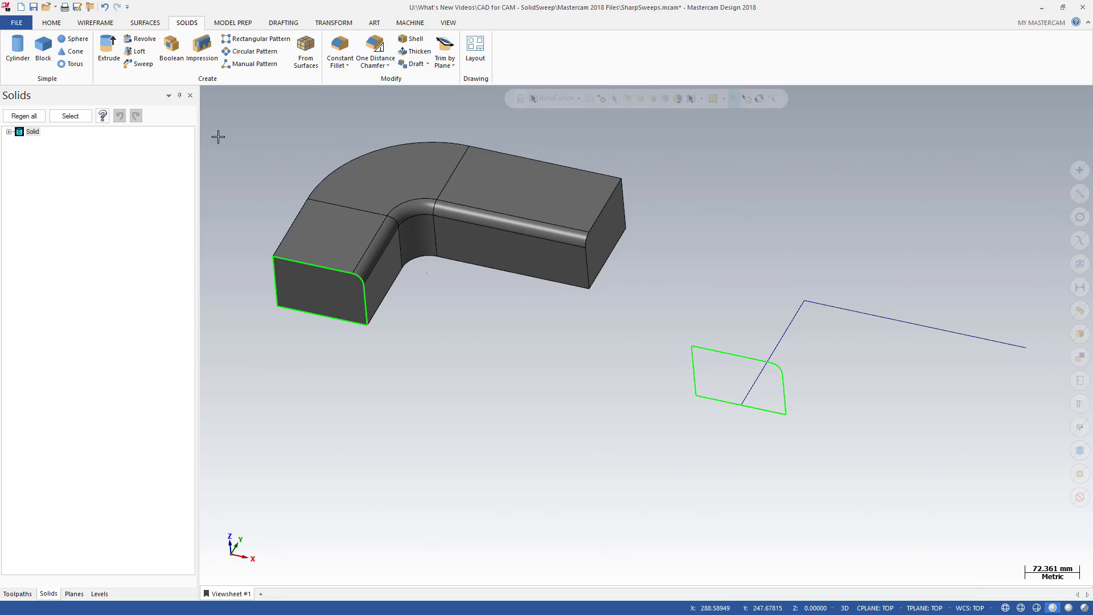
Sweep the other green profile along the sharp-cornered path as a separate solid body with Normal alignment.
click(140, 64)
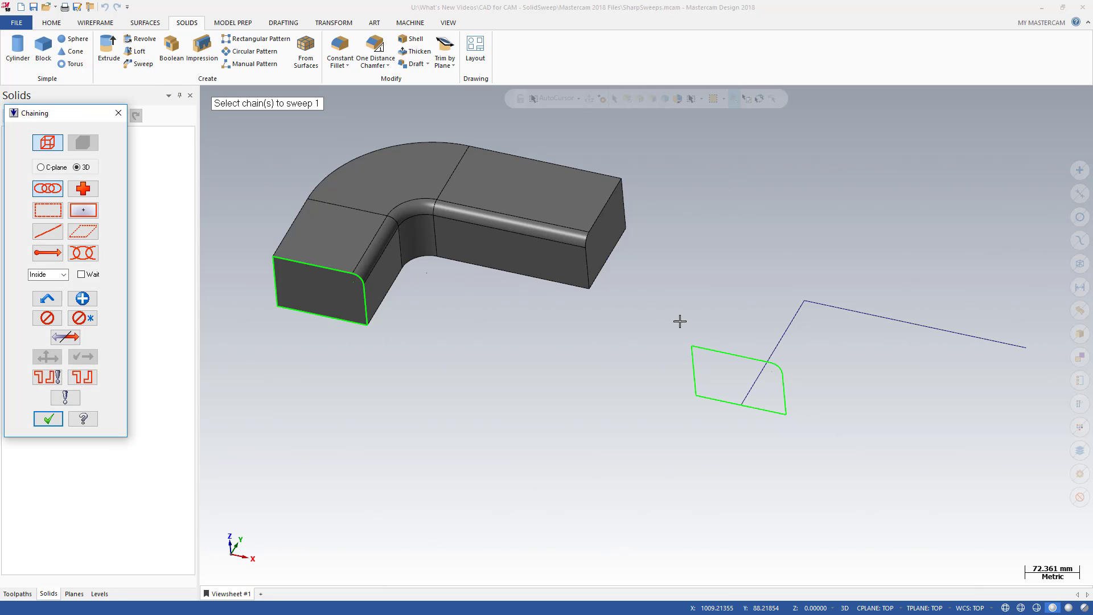
click(732, 354)
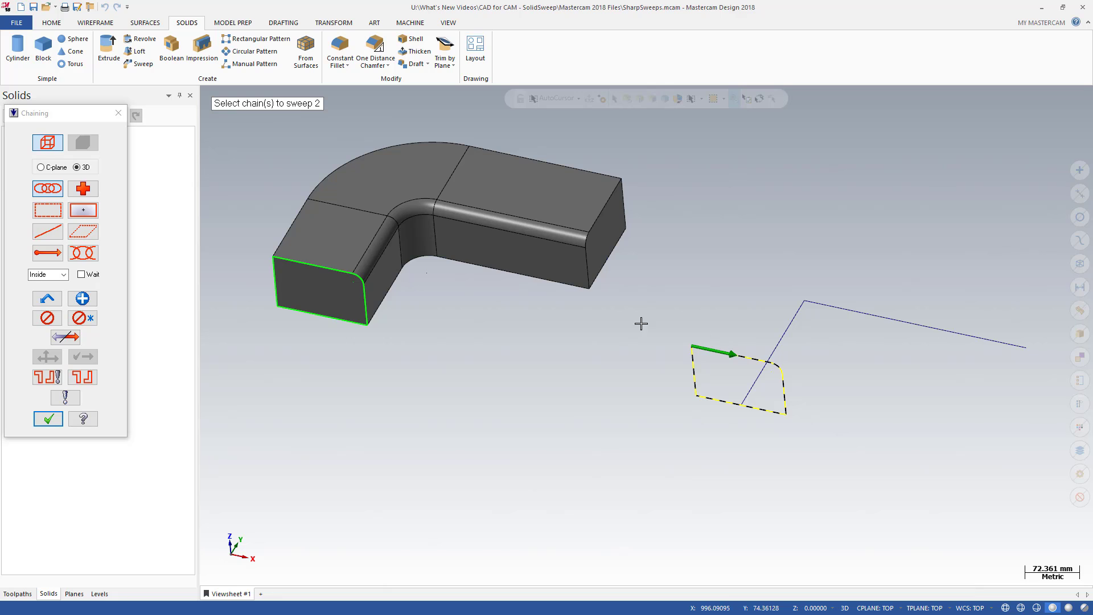
click(48, 418)
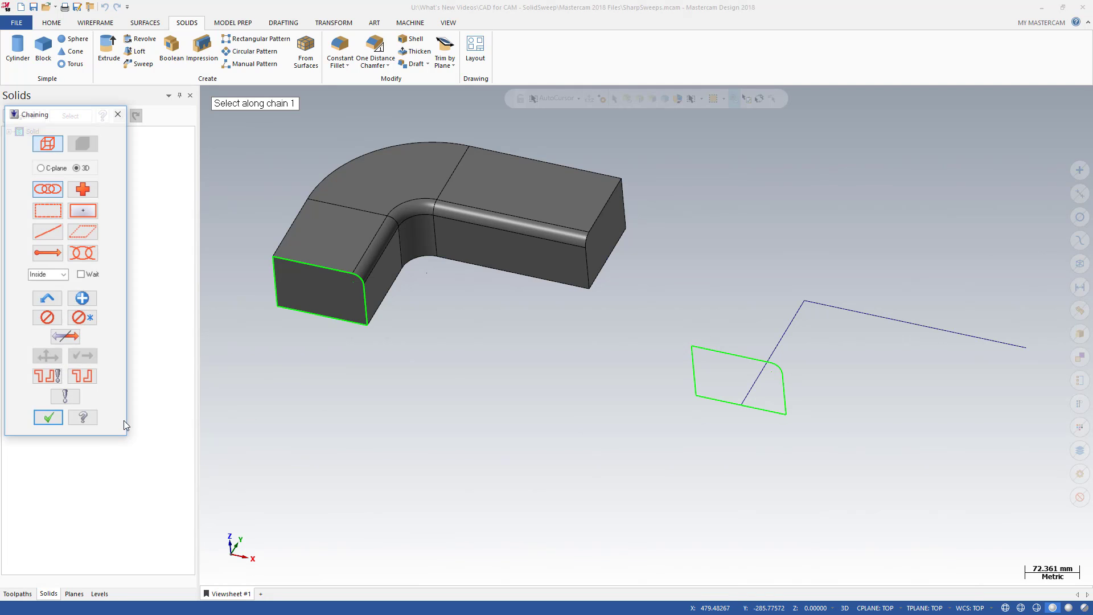
click(751, 387)
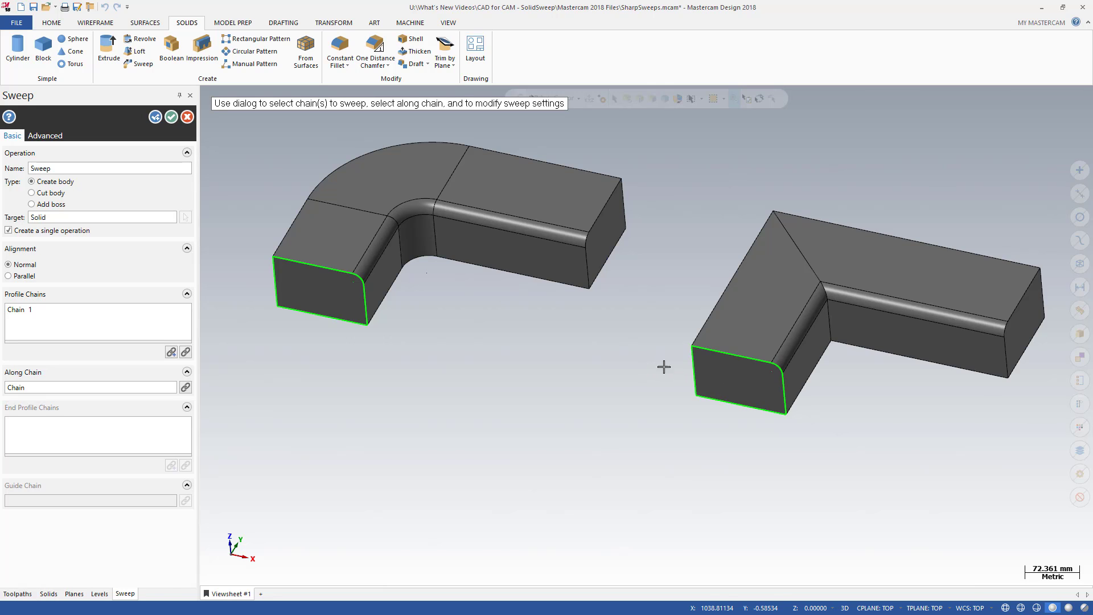
scroll(859, 353, up, 2)
key(Left)
key(Down)
scroll(859, 353, up, 1)
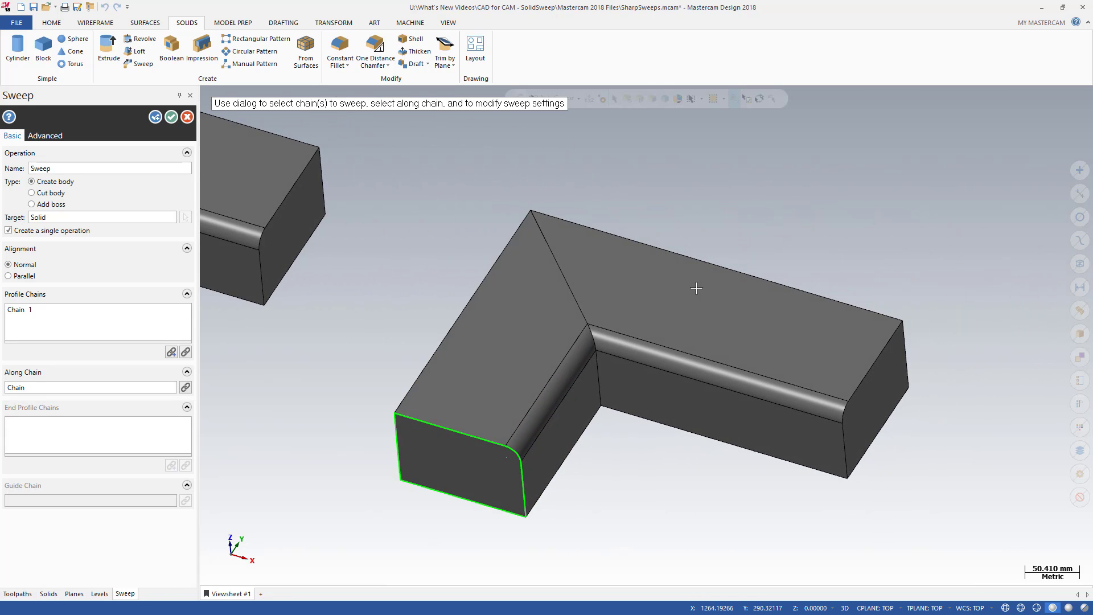
click(172, 116)
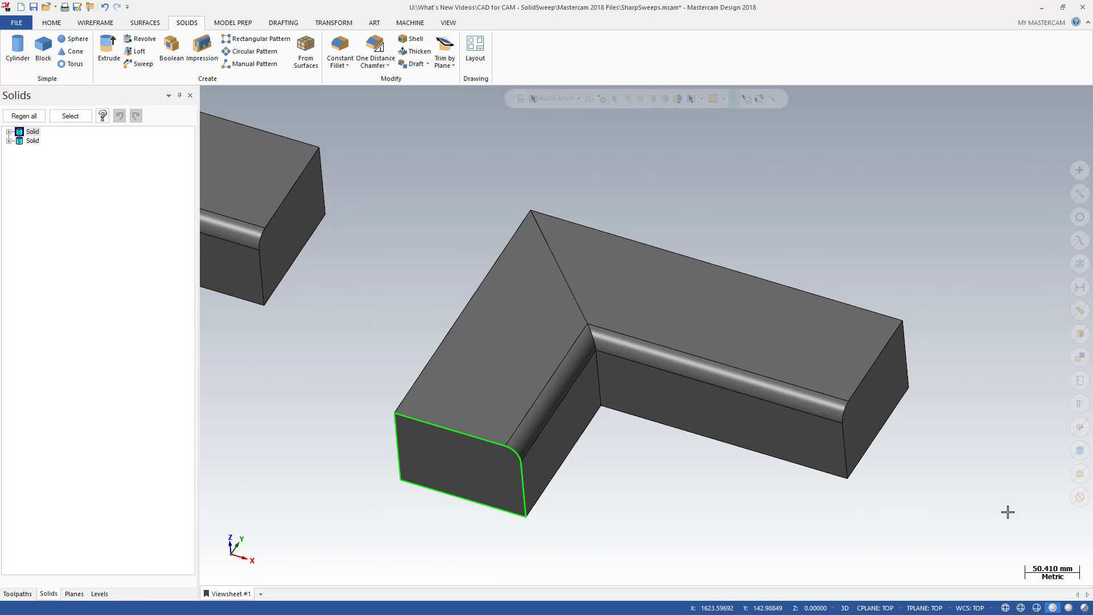
Make the solids translucent and apply a 100 mm Constant Fillet to the outer vertical edge of the sharp-cornered sweep.
click(1083, 608)
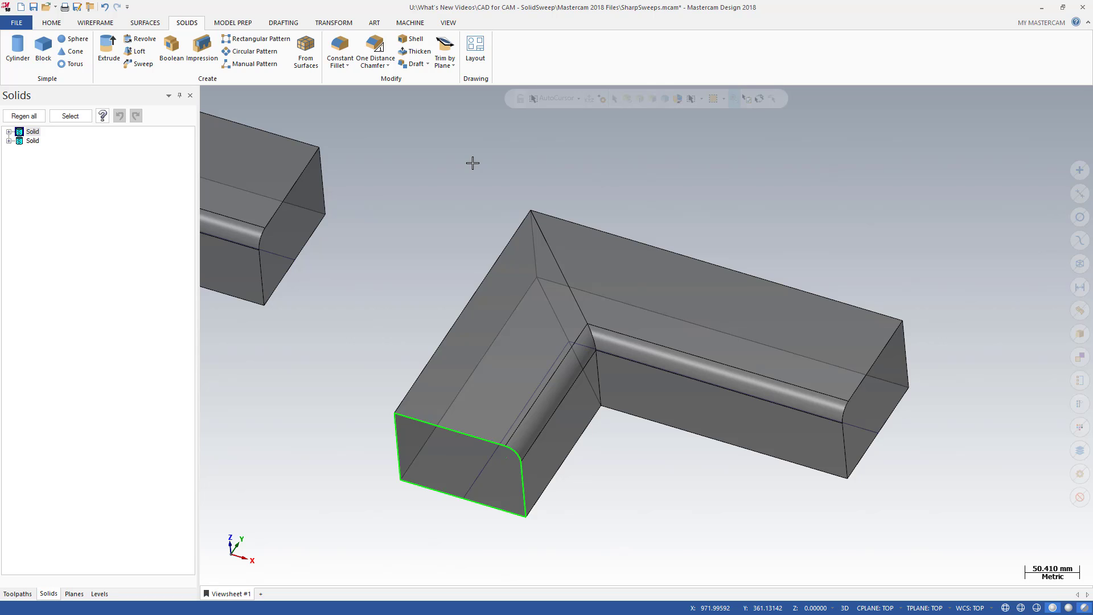
click(340, 62)
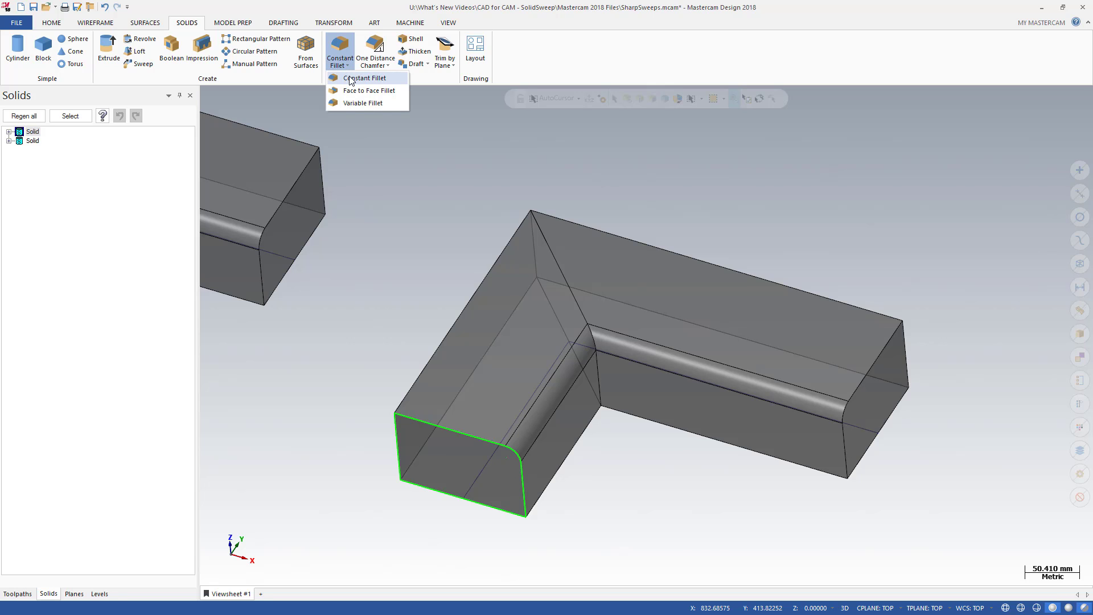
click(349, 77)
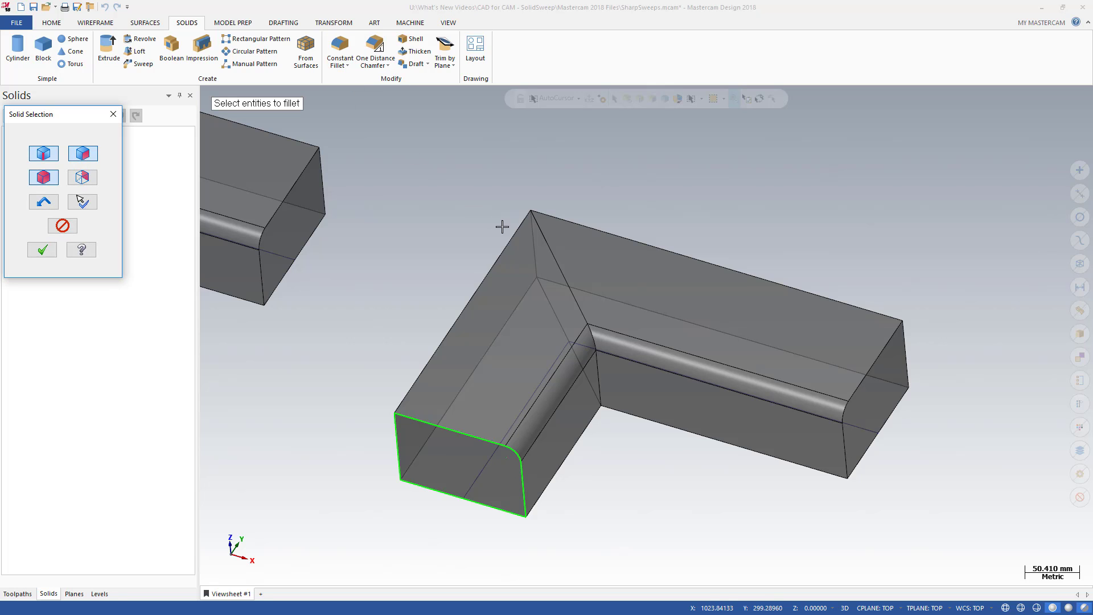
click(532, 242)
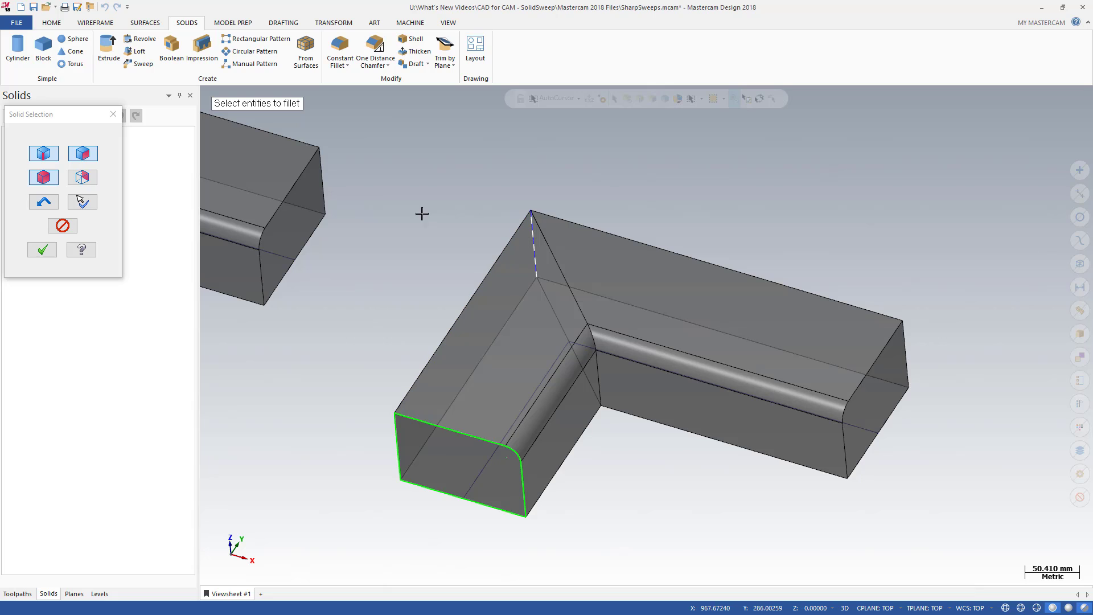
click(45, 253)
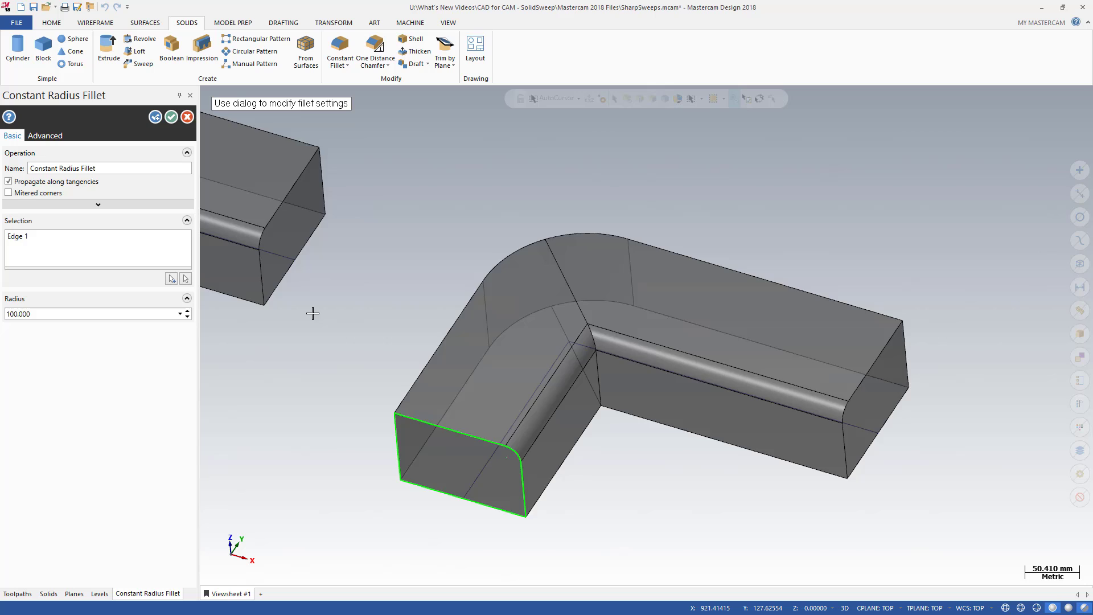
key(alt+F1)
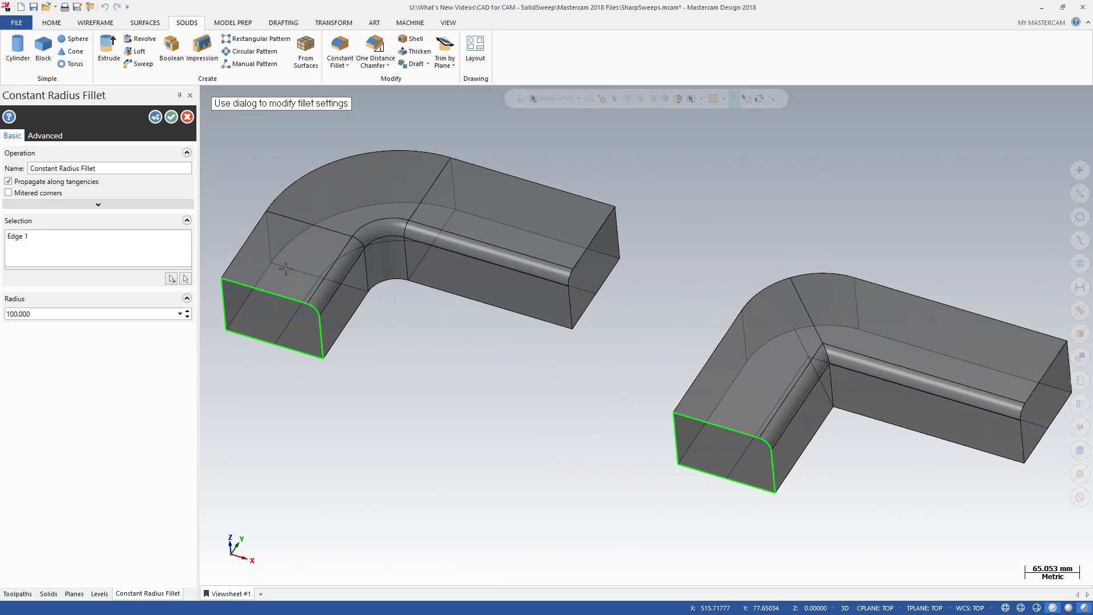
click(171, 117)
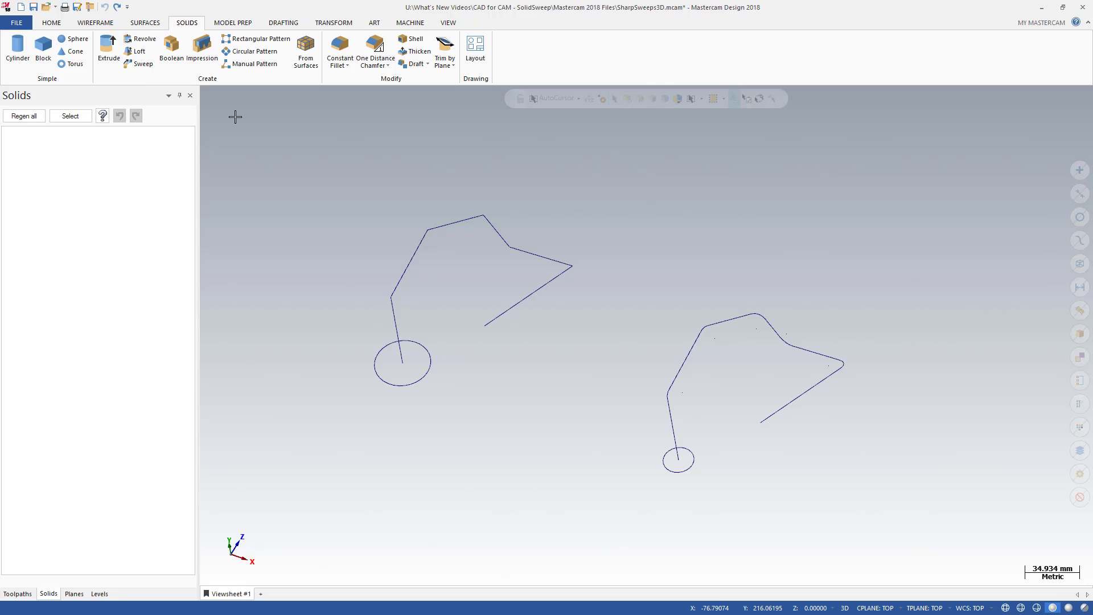
Sweep the larger circle along the sharp-cornered 3D path to create a solid tube.
click(130, 66)
click(379, 347)
key(Return)
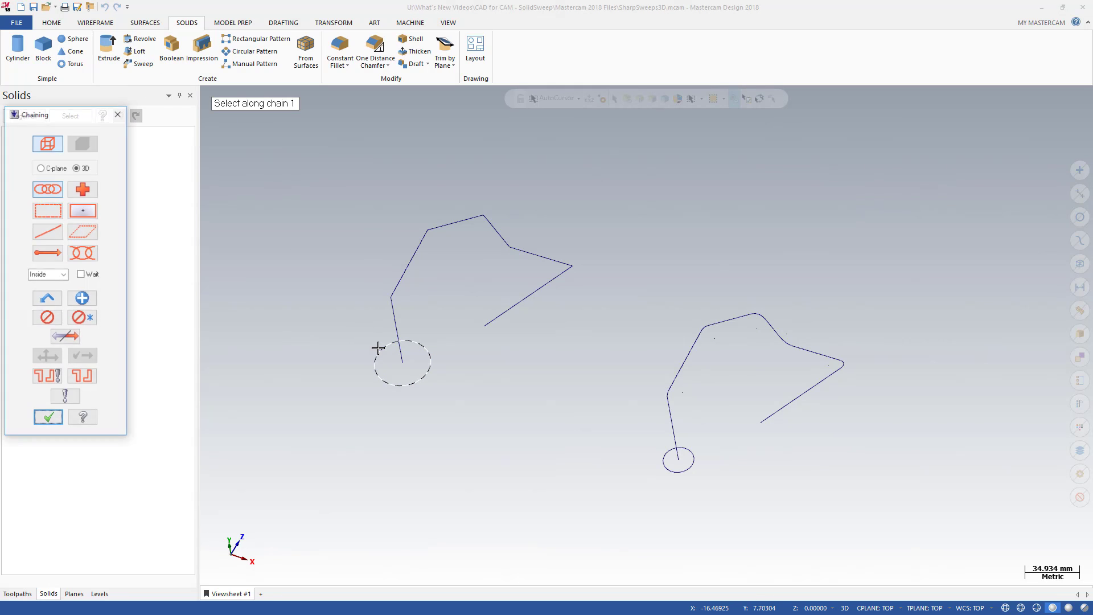
click(391, 318)
key(alt+Left)
key(alt+Left)
key(alt+Left)
key(alt+Left)
key(alt+Left)
key(alt+Left)
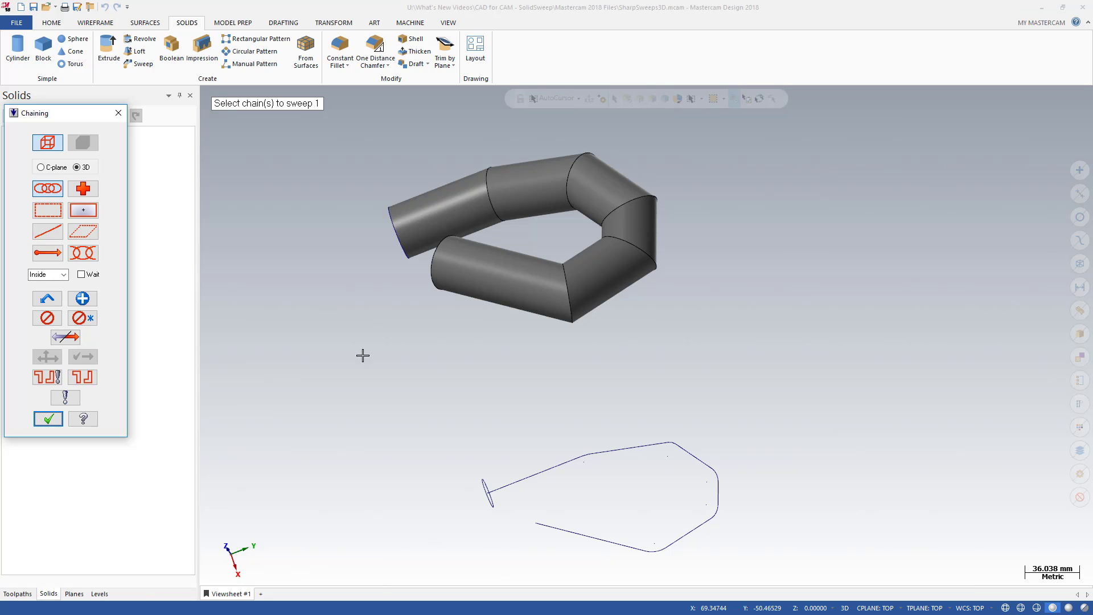
Sweep the smaller circle along the 3D path with rounded corners as a separate solid body.
click(482, 481)
key(Return)
click(513, 474)
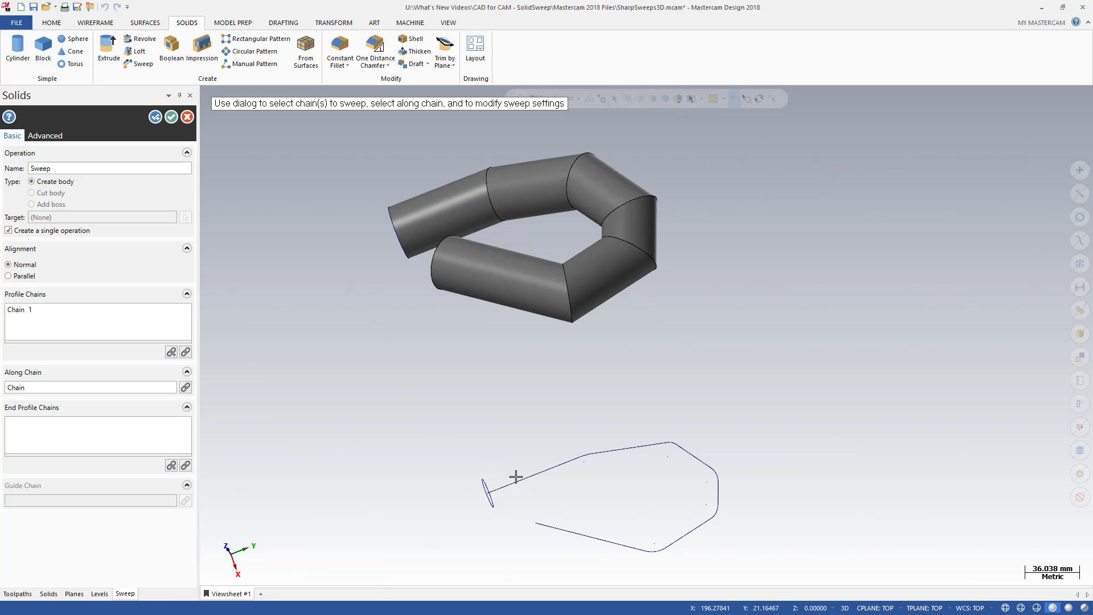
middle_drag(508, 456, 409, 357)
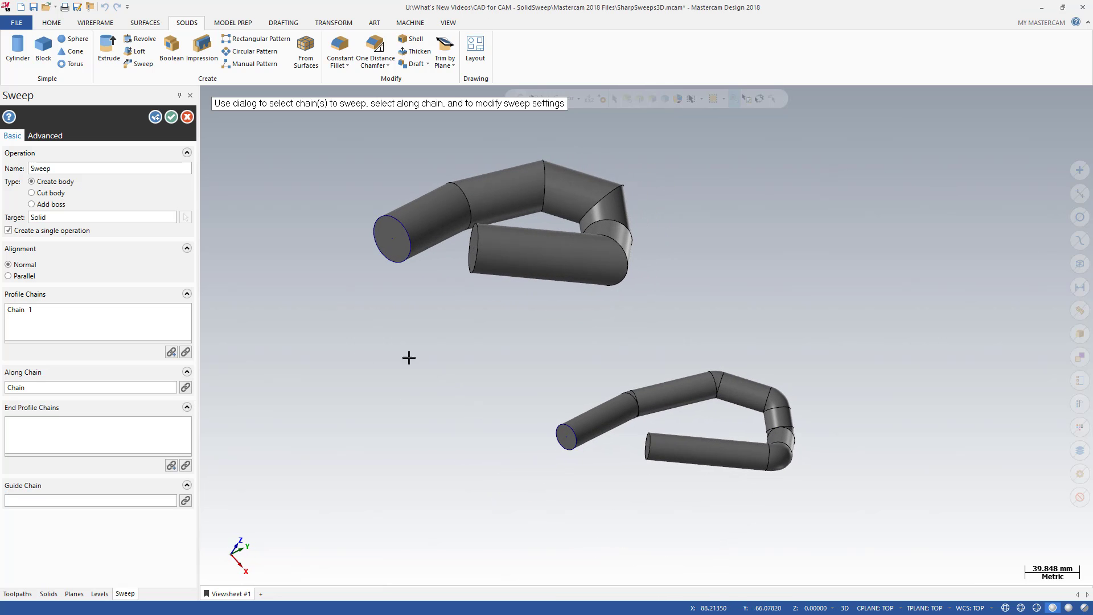
click(171, 117)
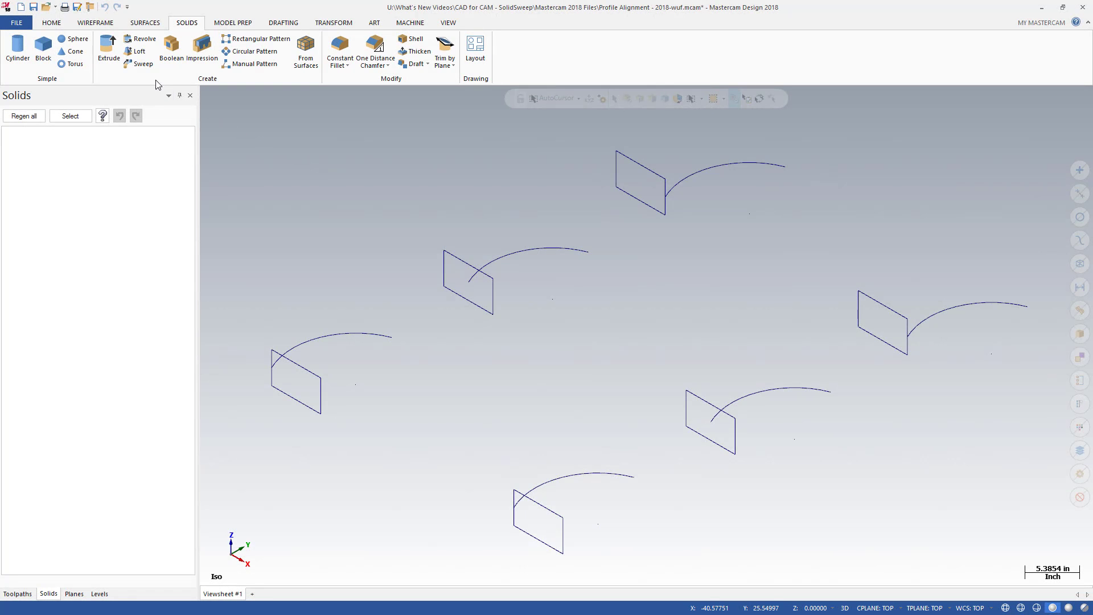
Sweep the middle rectangle of the rear row along the arc starting at its centre, with Normal alignment.
click(141, 64)
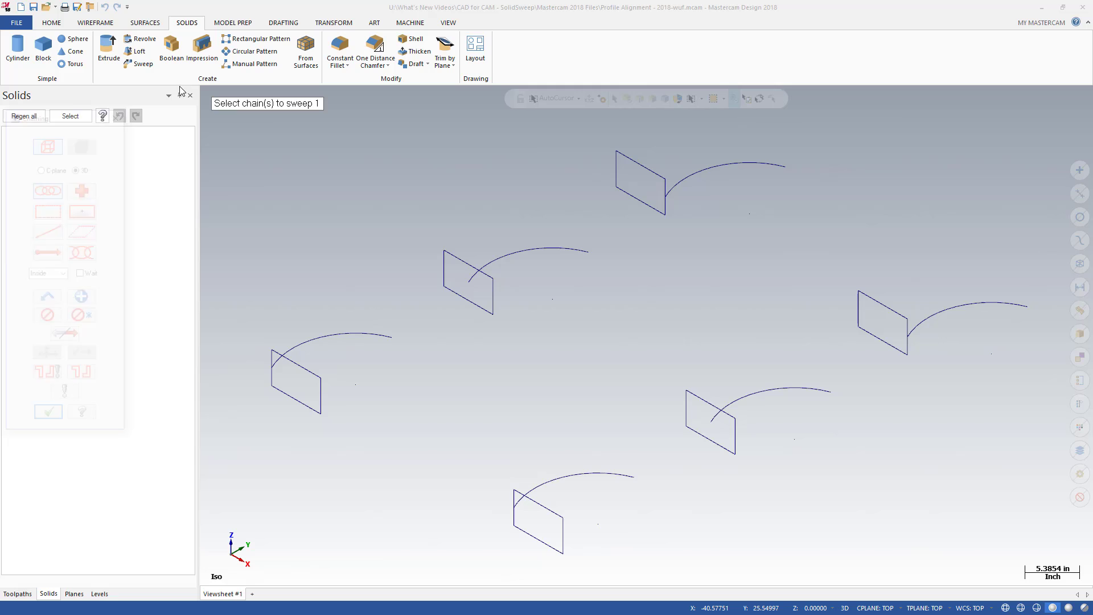
click(443, 279)
key(Return)
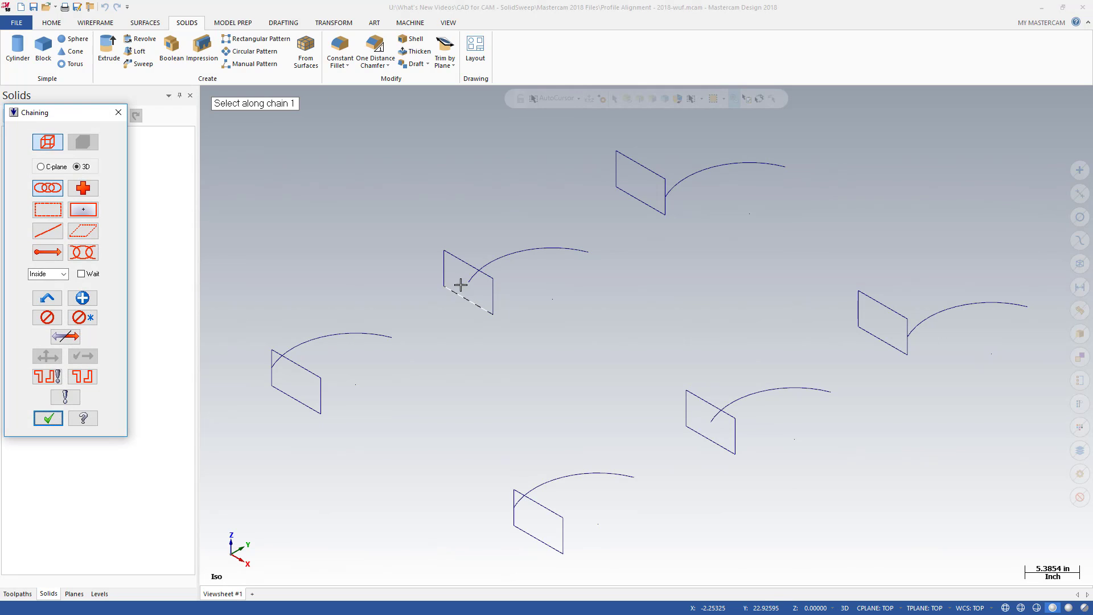
click(469, 279)
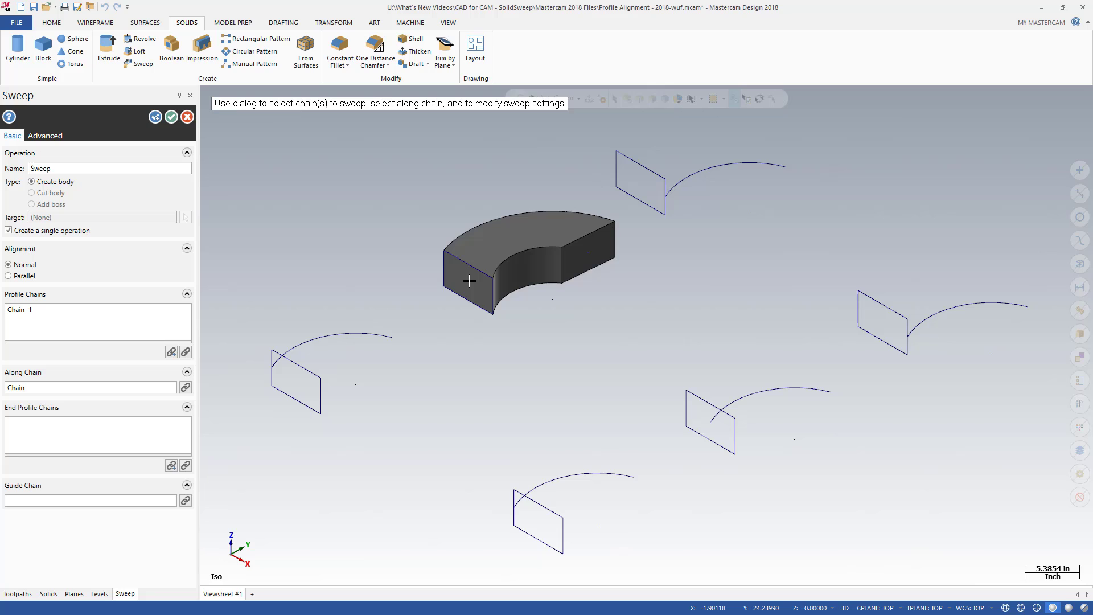
click(154, 117)
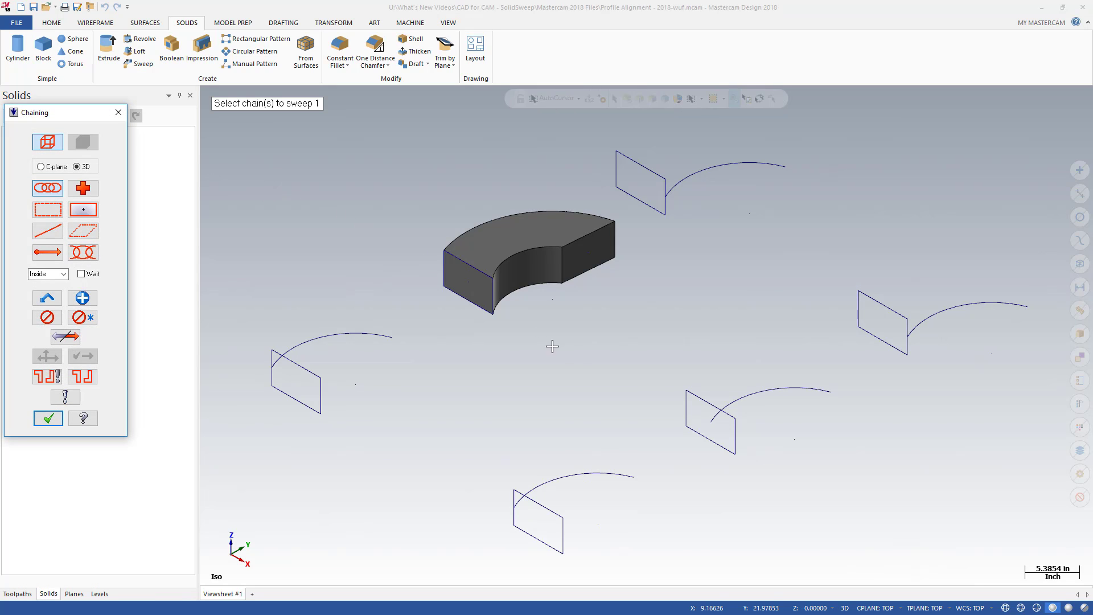
Sweep the middle rectangle of the front row along the arc starting at its centre, with Parallel alignment.
click(686, 397)
key(Return)
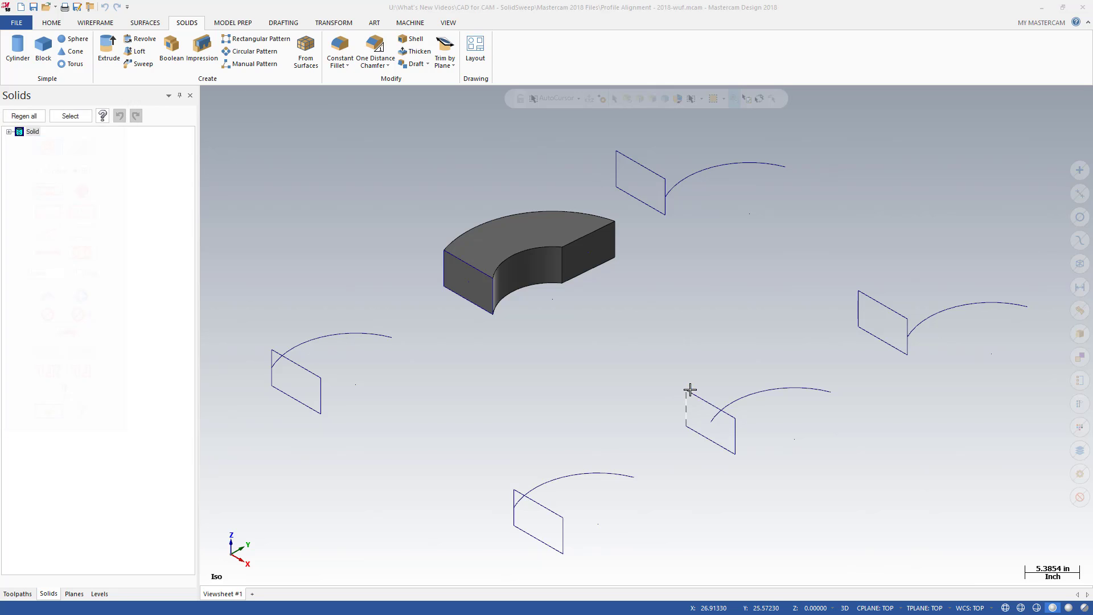
click(736, 394)
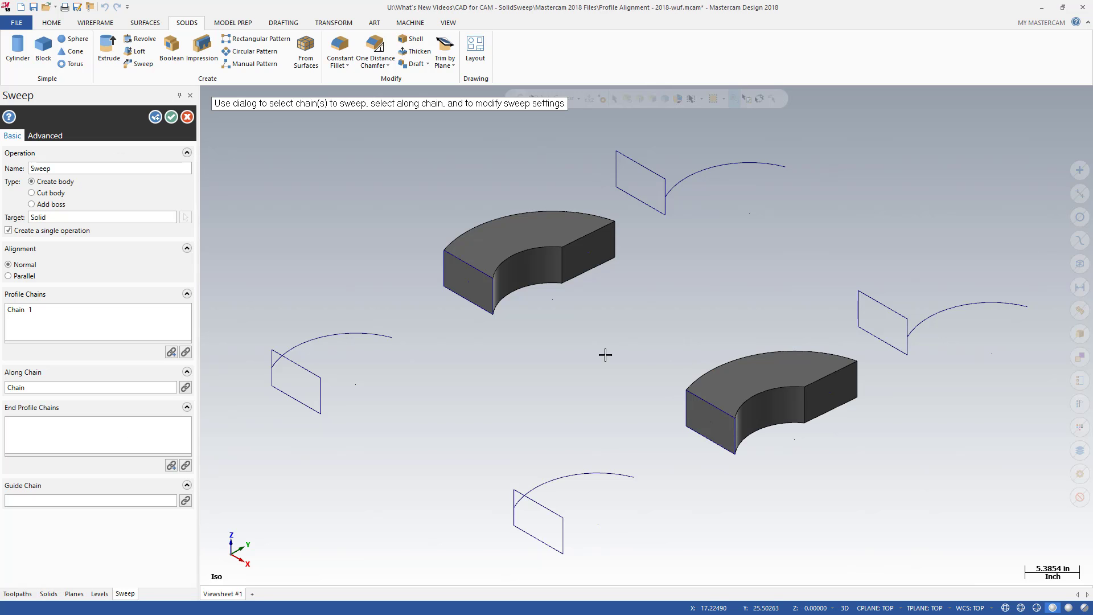
click(24, 276)
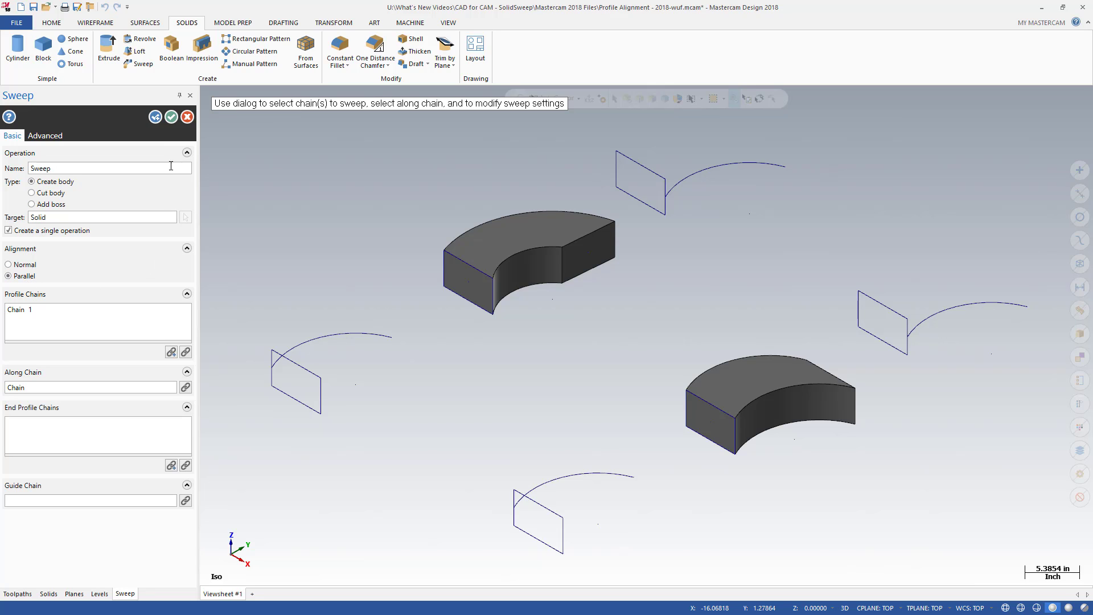
click(156, 116)
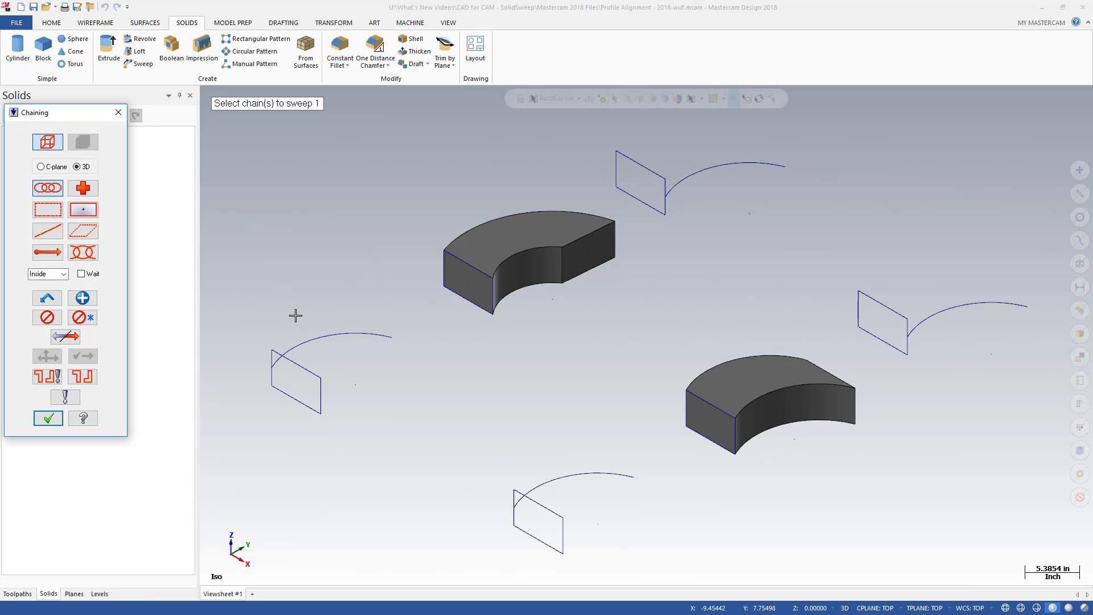
Sweep the leftmost rectangle of the rear row along the arc starting at its left edge, with Normal alignment.
click(309, 366)
key(Return)
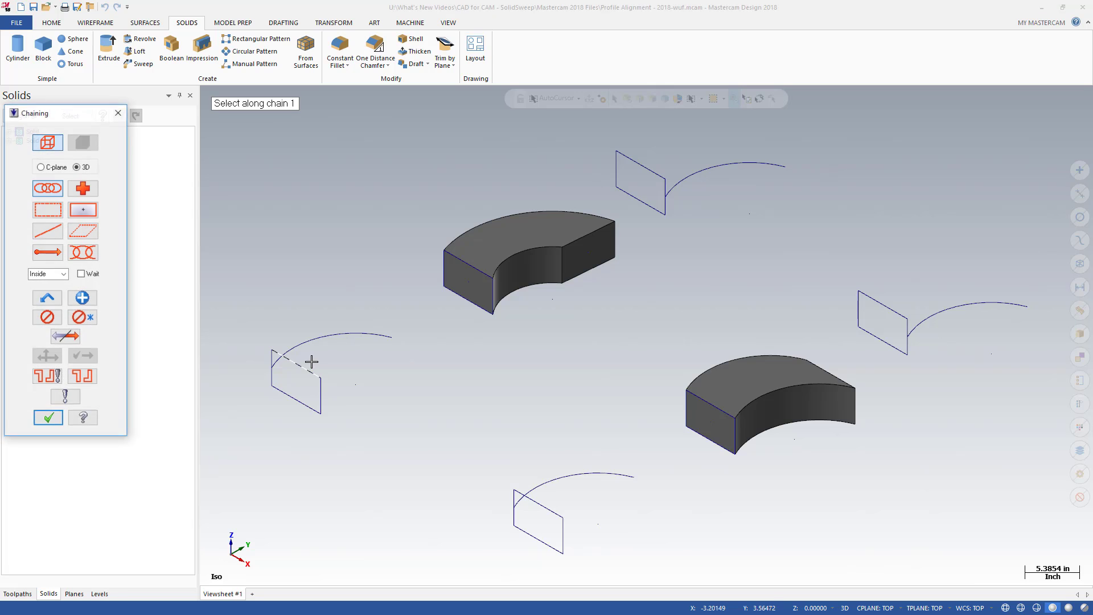
click(320, 338)
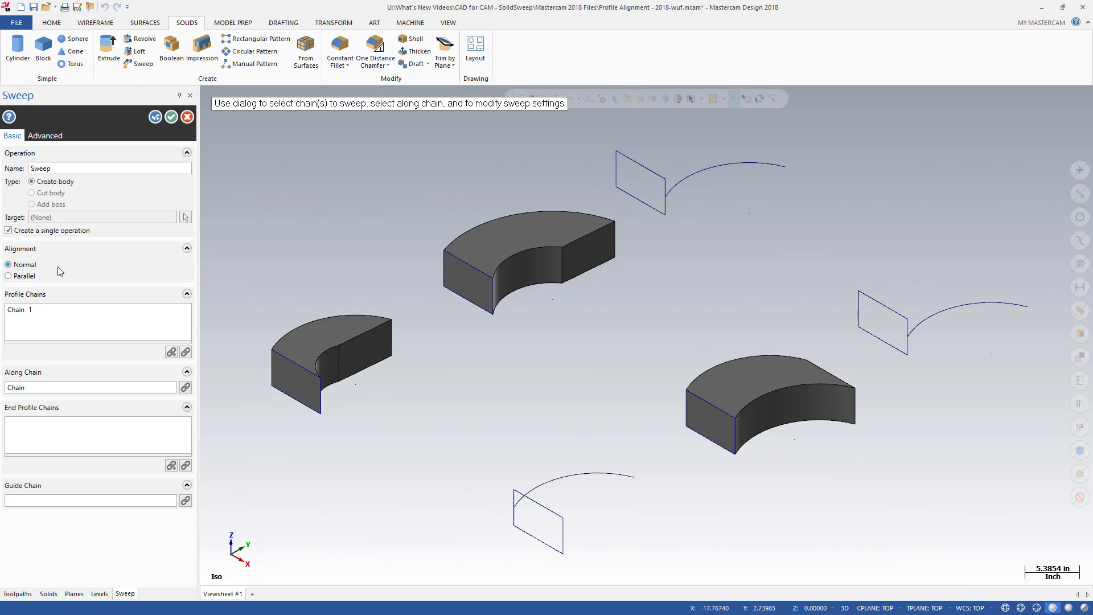
click(155, 117)
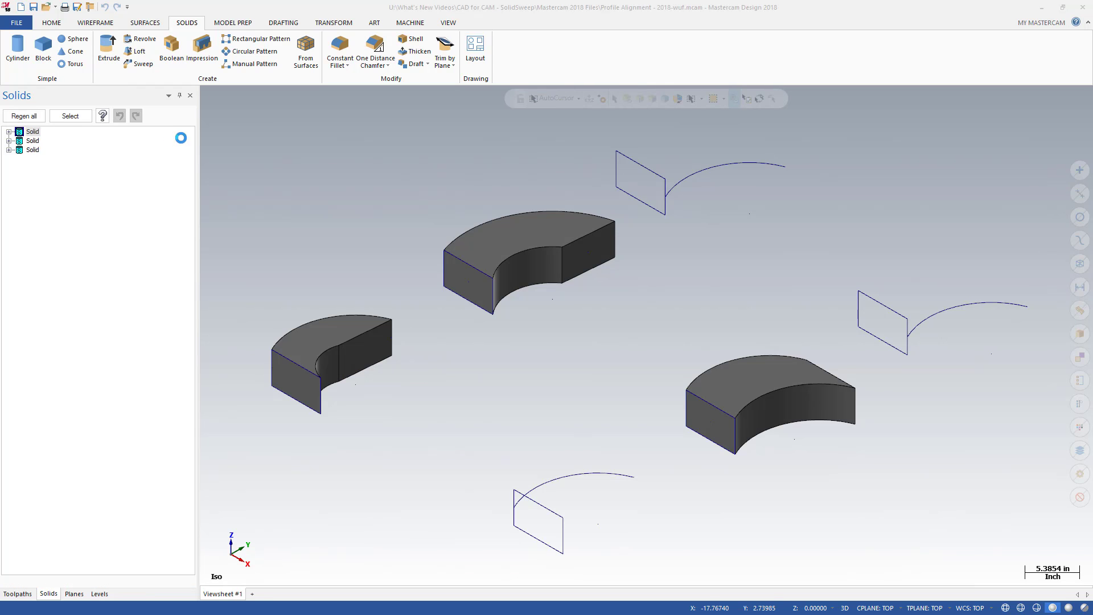
Sweep the rightmost rectangle of the rear row along the arc starting at its right edge, with Normal alignment.
click(609, 177)
key(Return)
click(671, 188)
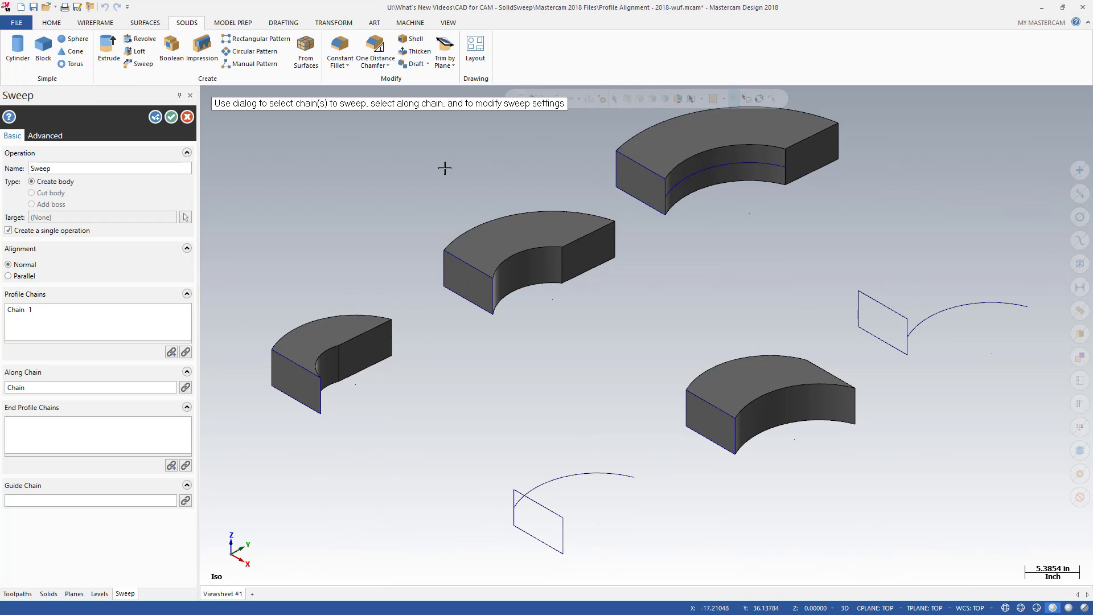
click(155, 117)
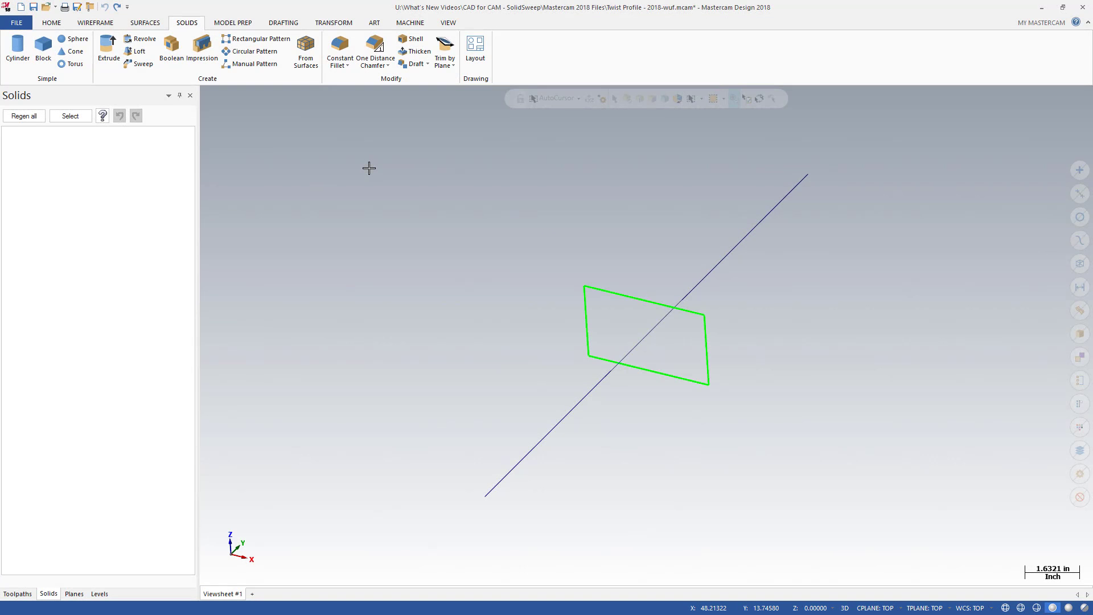
Sweep the green rectangle along the straight diagonal line as a new solid body.
click(139, 64)
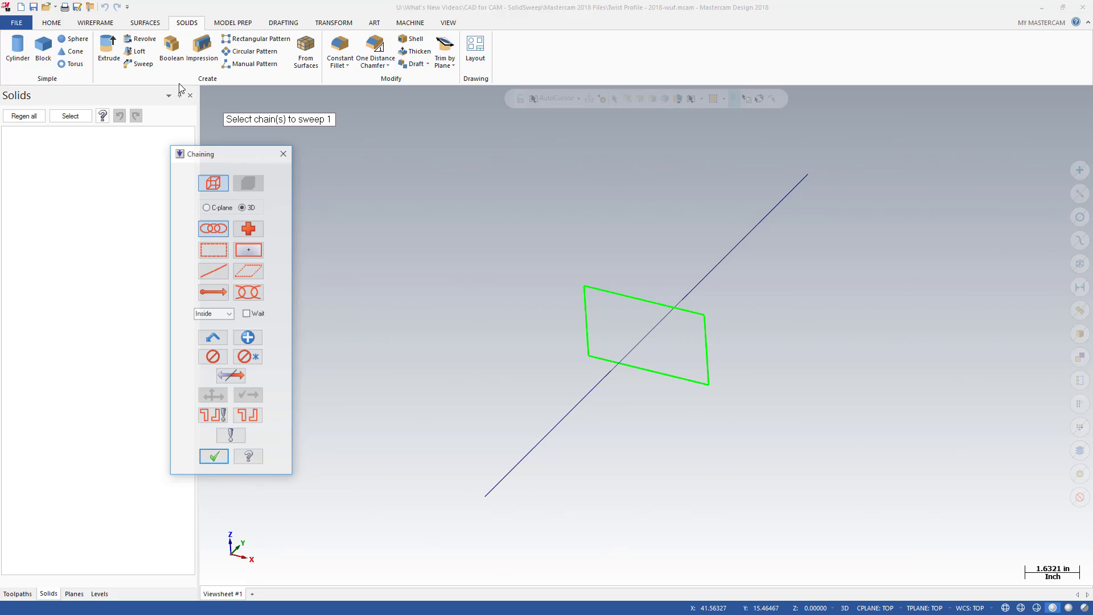
click(599, 283)
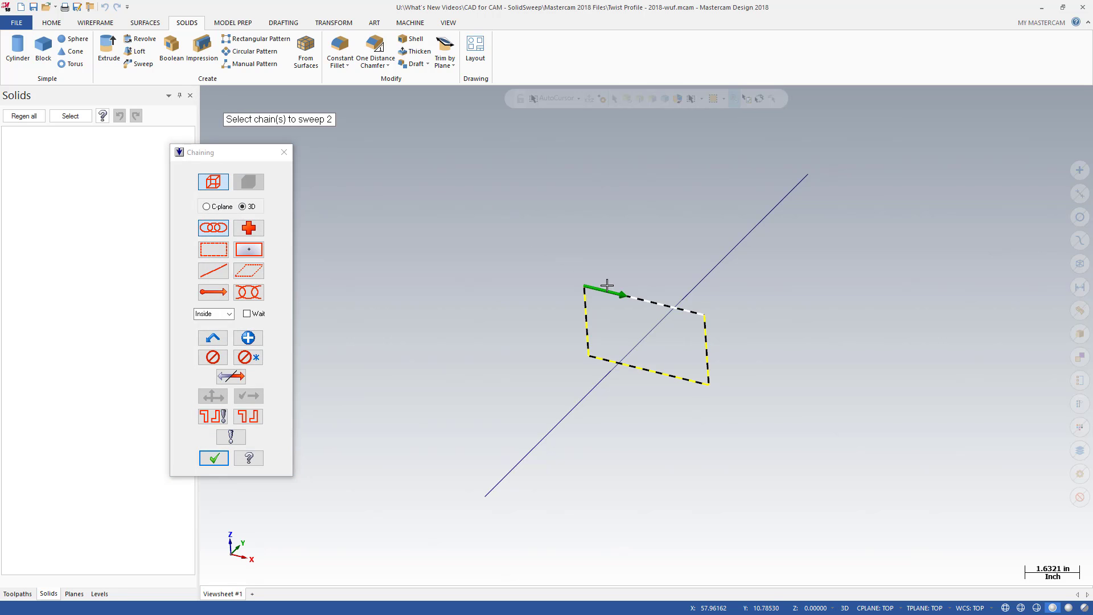
click(684, 291)
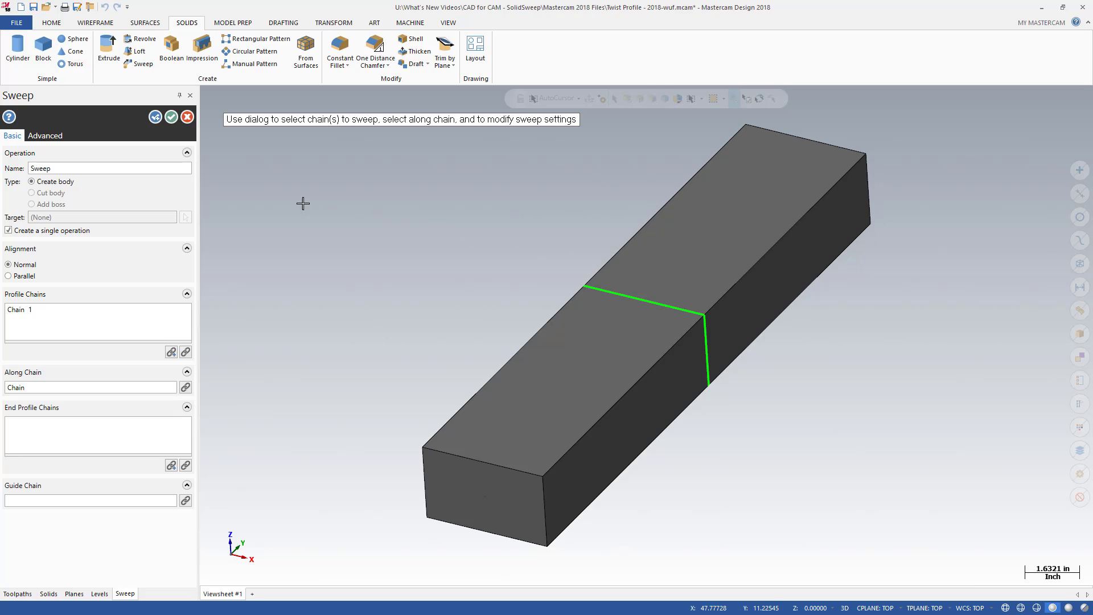
Enable Sweep Twist for the straight sweep and set a Start to end angle of 45 degrees.
click(50, 138)
click(38, 201)
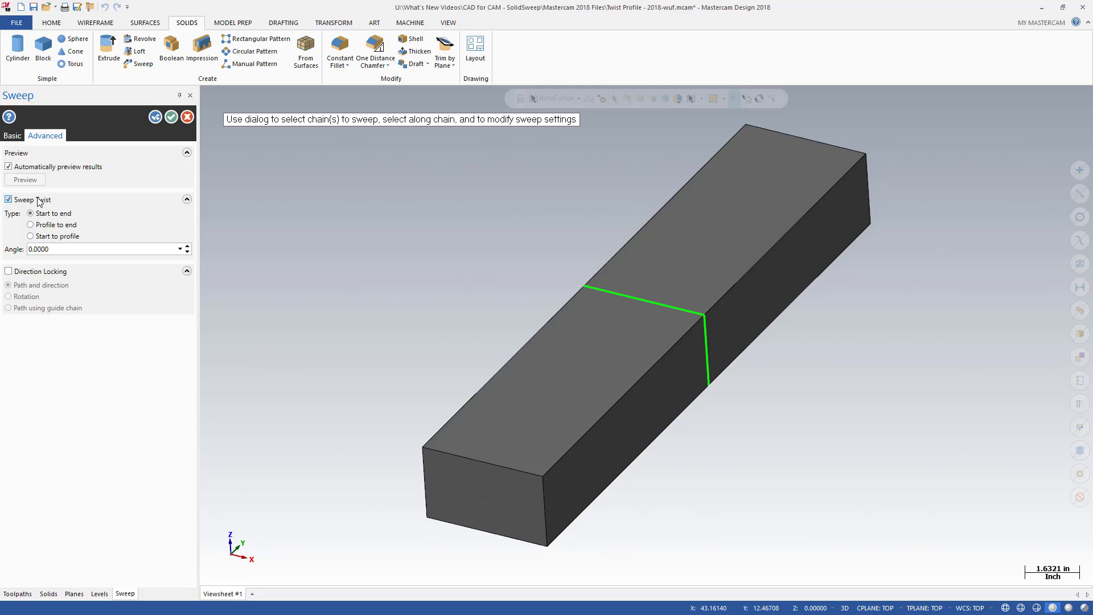
click(93, 251)
text(45)
key(Return)
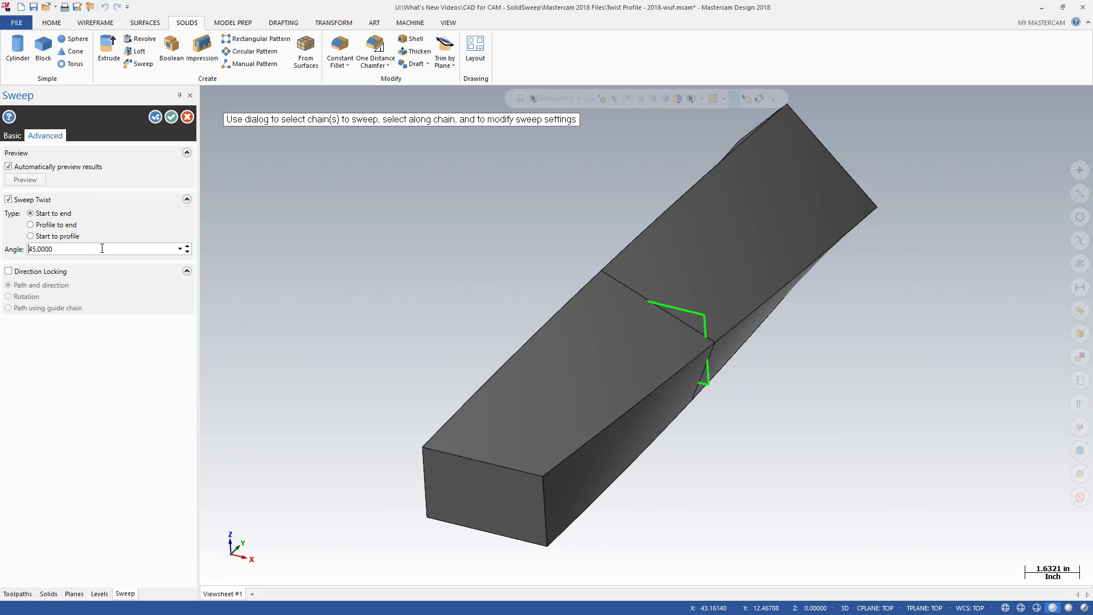
Preview the twist as Profile to end, switch it to Start to profile, and set its angle to -15 degrees.
click(72, 228)
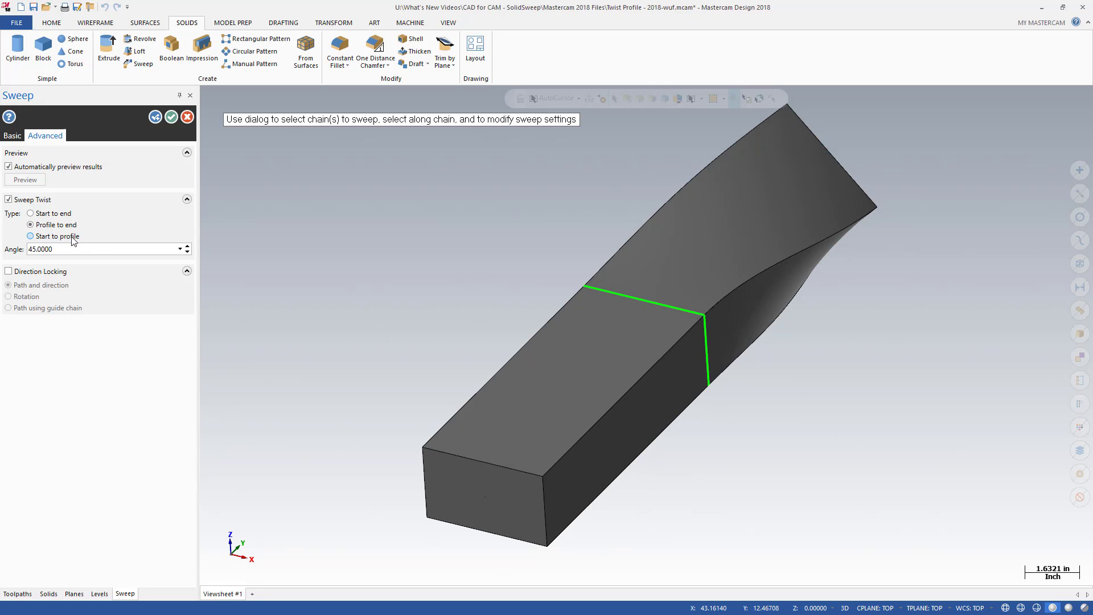
click(73, 237)
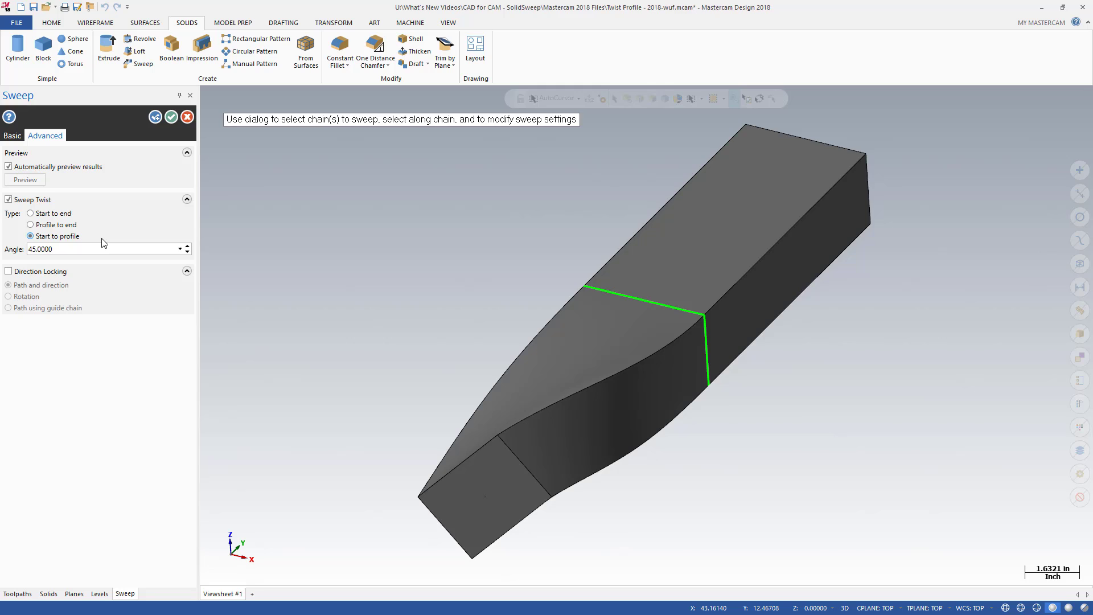
click(98, 247)
text(-15)
key(Return)
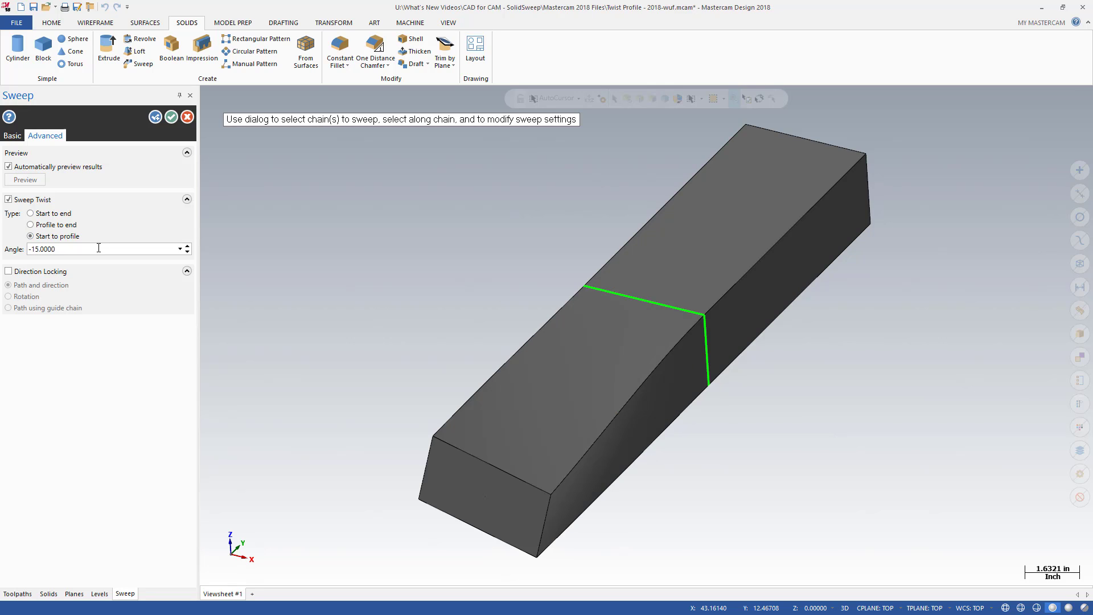
Set the Start to profile twist angle to 720 degrees and accept the sweep.
drag(116, 249, 18, 244)
text(720)
key(Return)
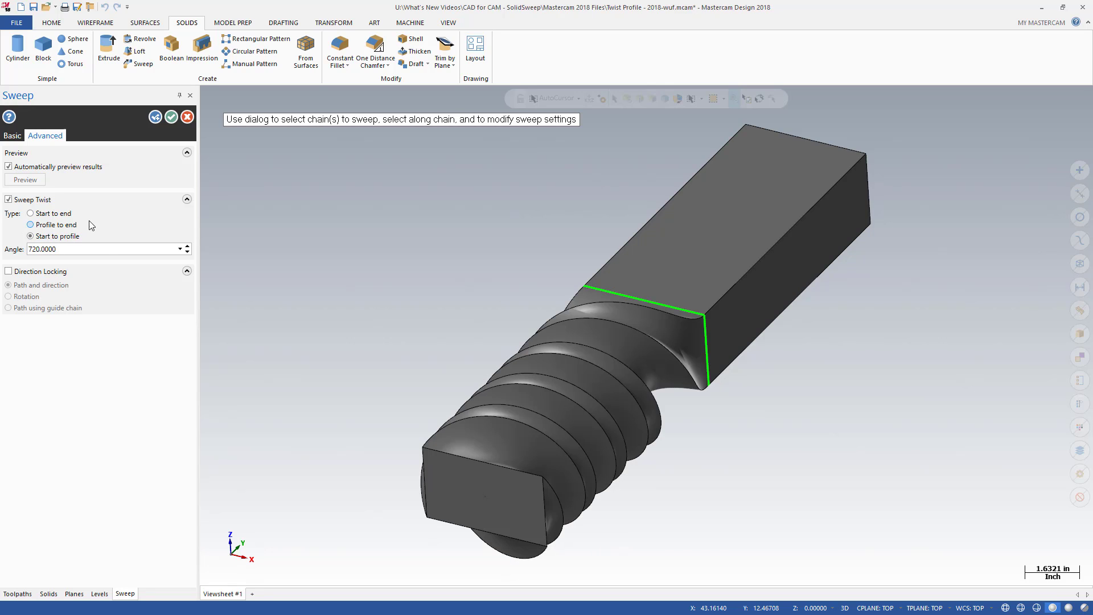
click(171, 118)
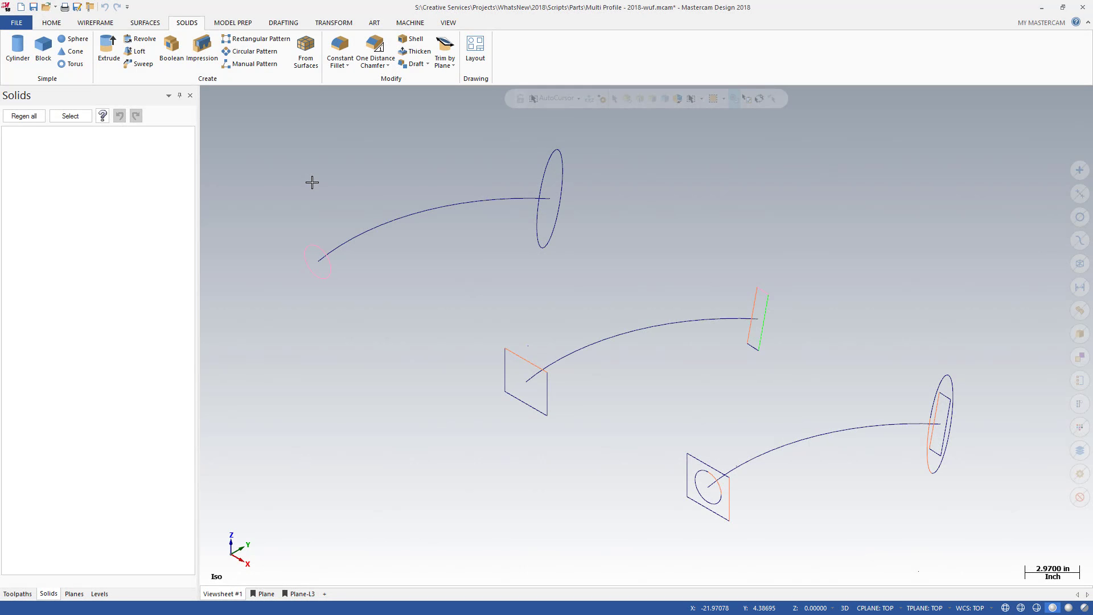
Sweep the small circle along the rearmost arc of the multi-profile part as a new body.
click(141, 64)
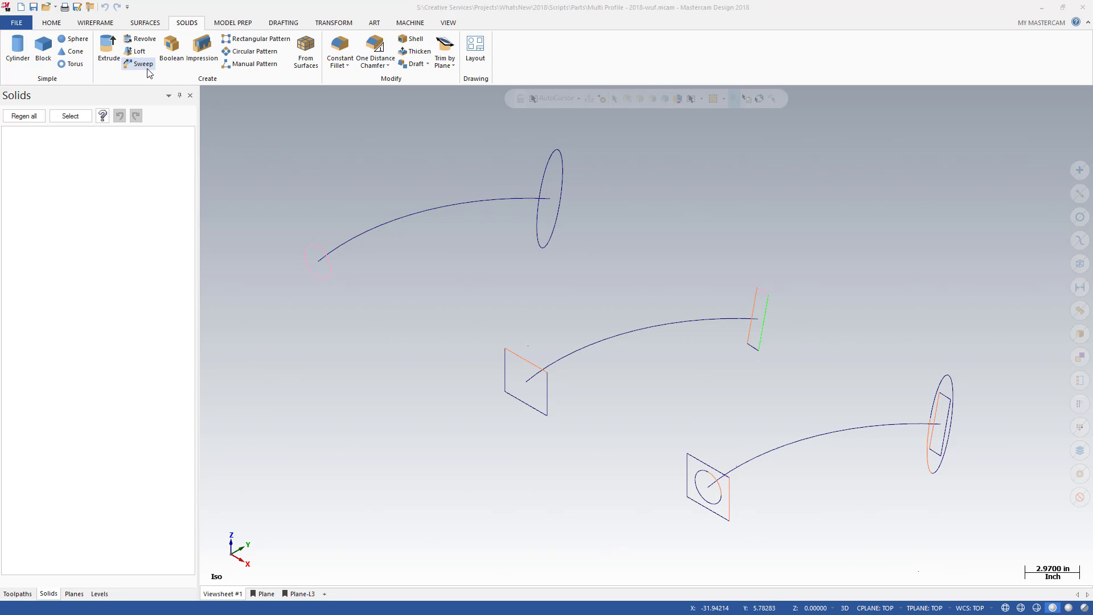
click(319, 243)
key(Return)
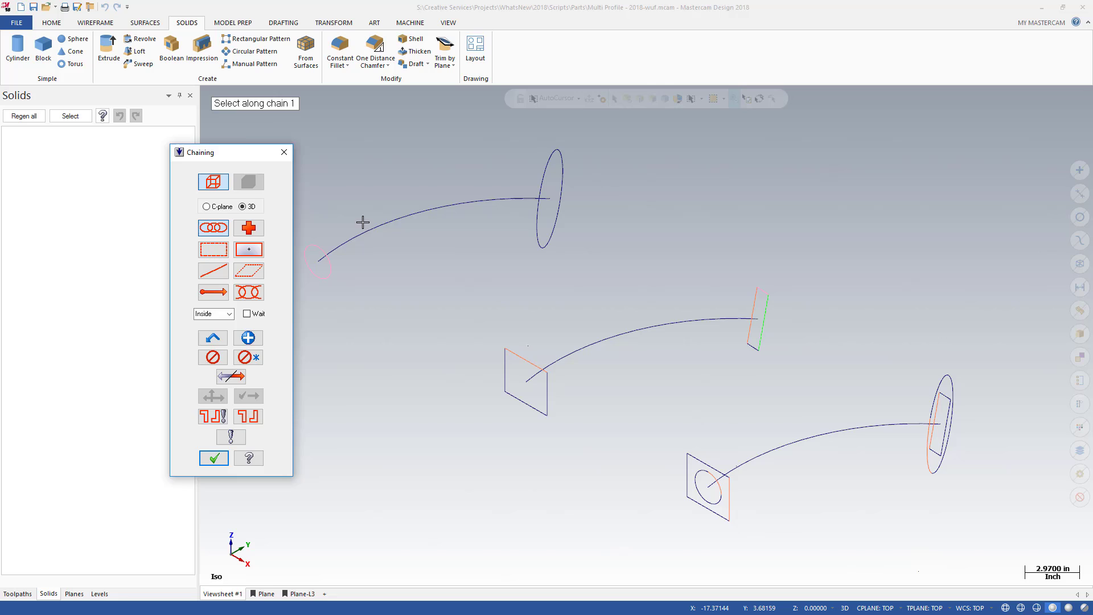
click(365, 227)
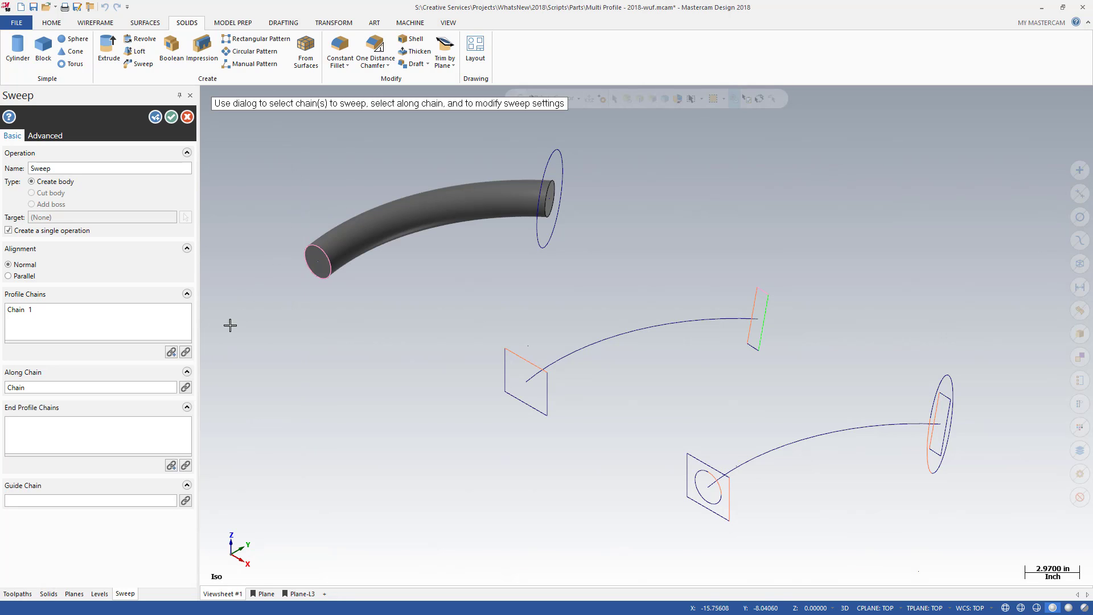
Add the large circle at the arc's far end as the end profile, previewing Parallel alignment before returning to Normal.
click(171, 465)
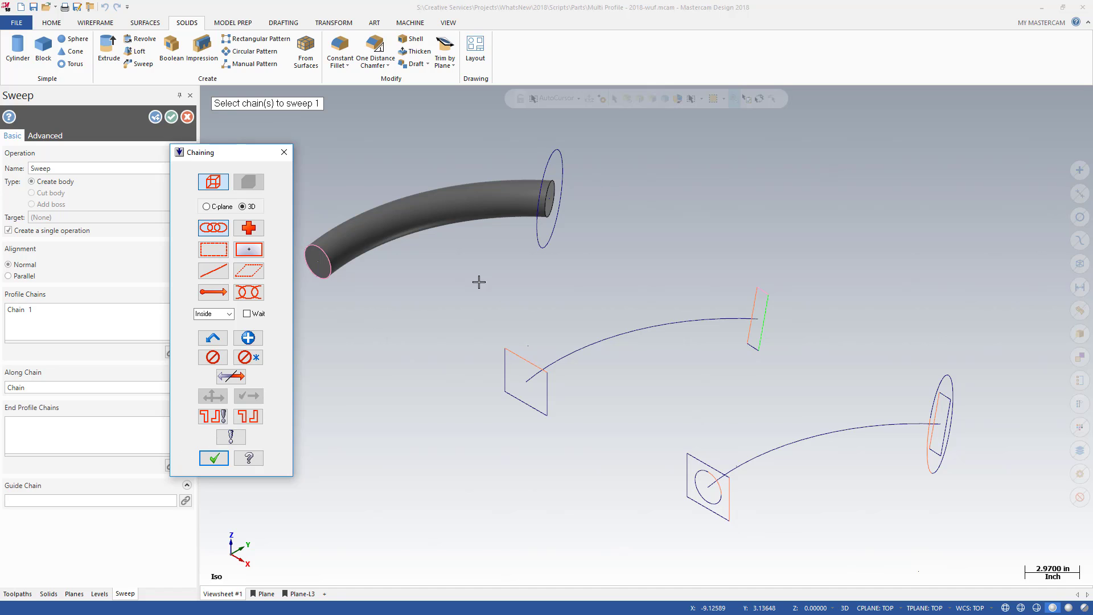
click(544, 241)
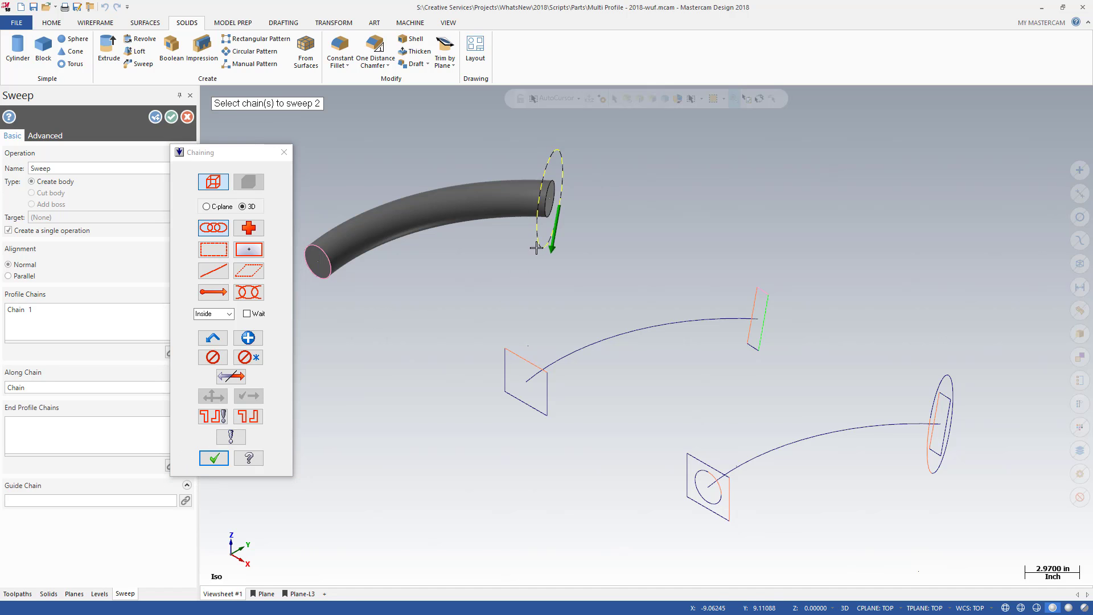
click(214, 458)
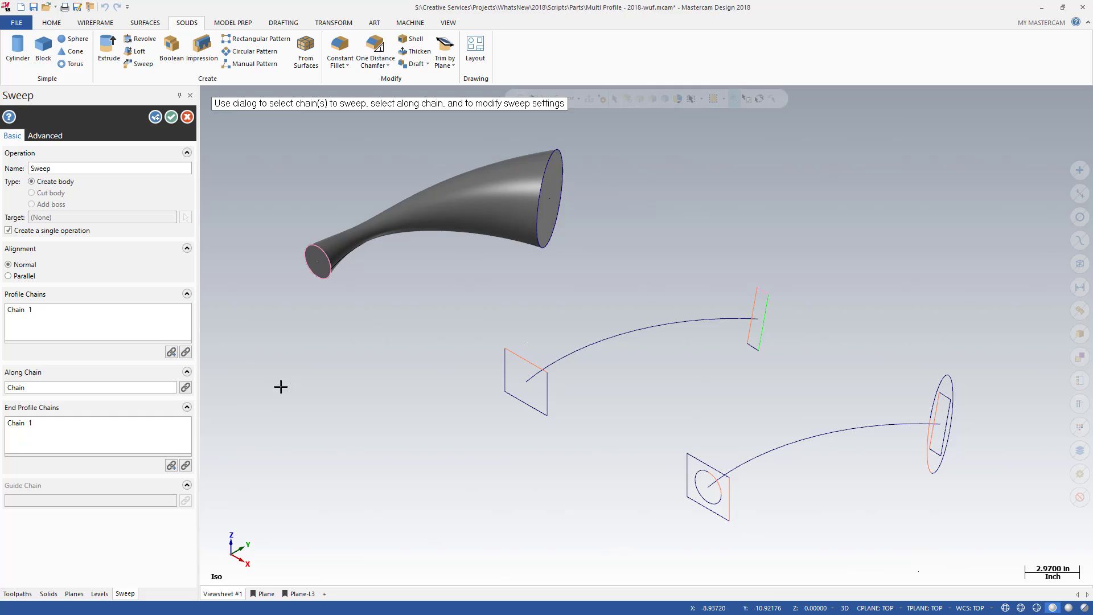
click(42, 276)
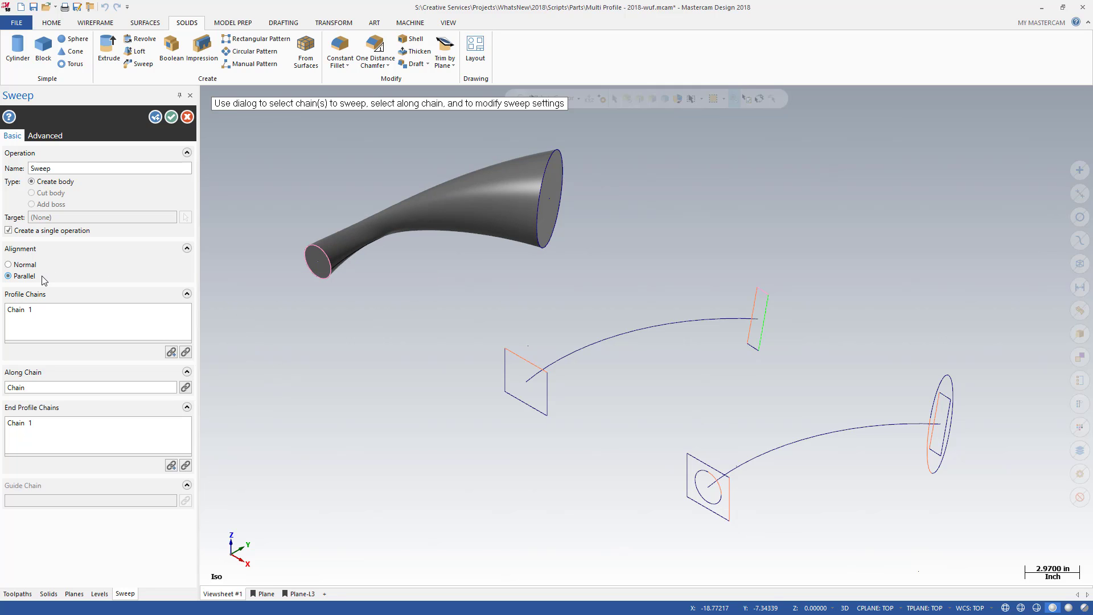
click(40, 264)
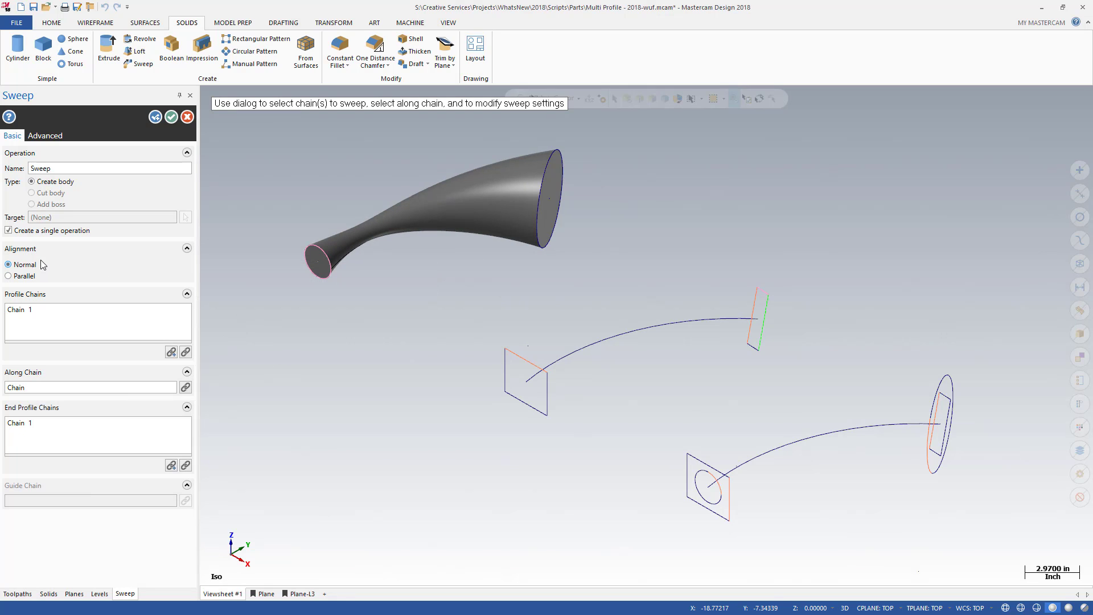
Apply a Start to end Sweep Twist of 360 degrees to the circular two-profile sweep and accept it.
click(60, 140)
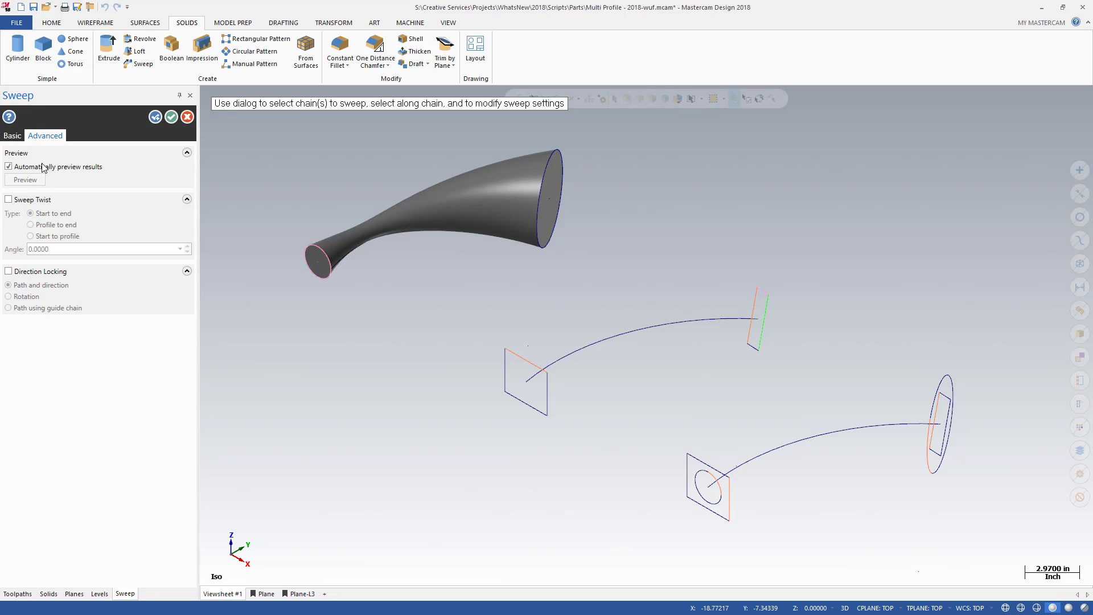
click(9, 199)
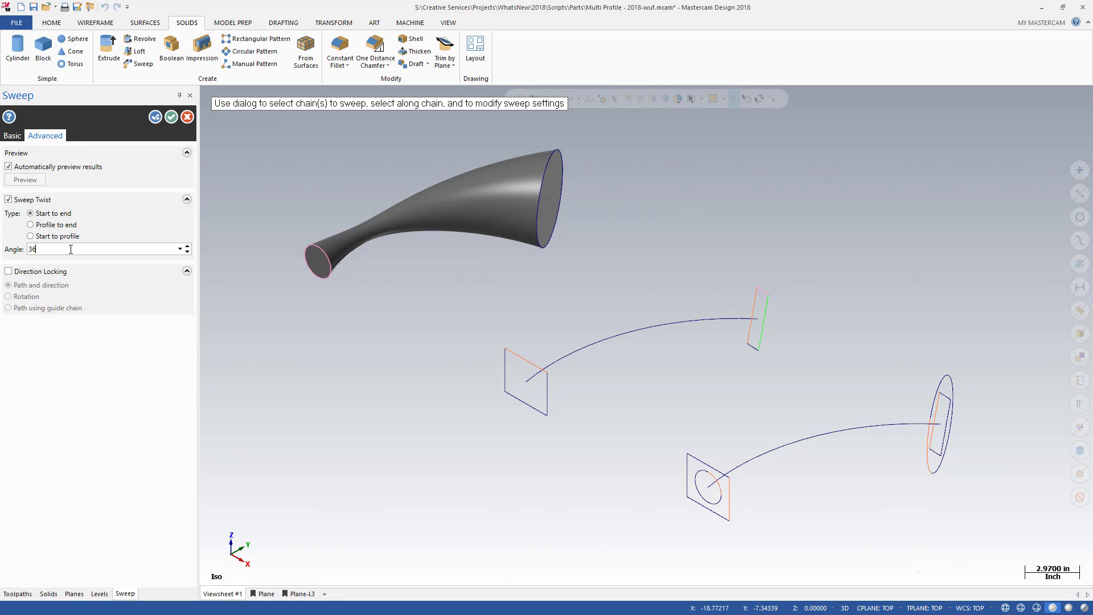
click(70, 249)
text(360)
key(Return)
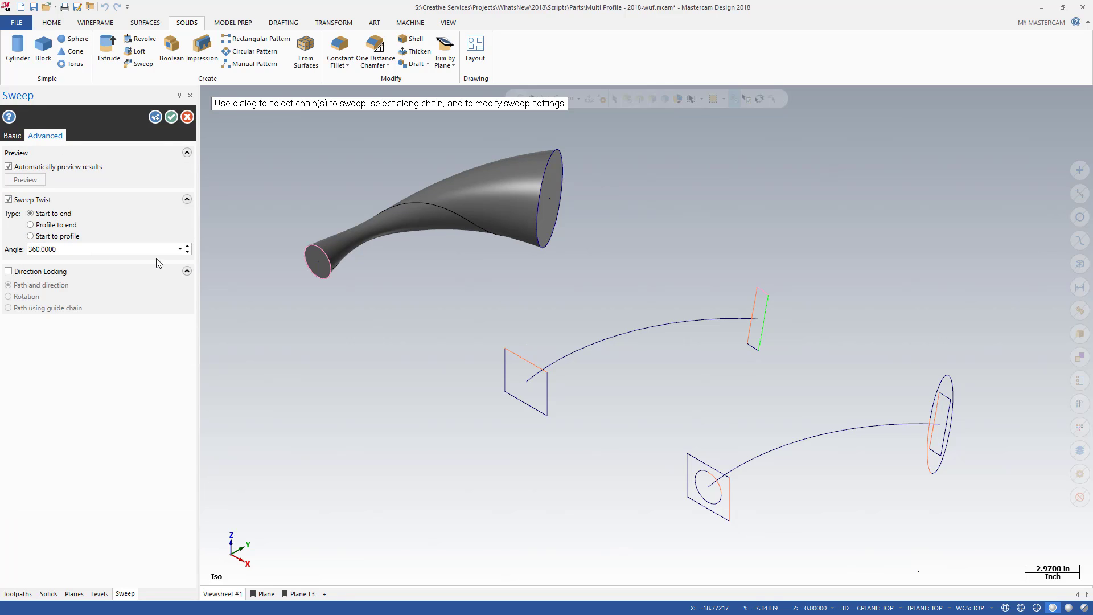
click(172, 117)
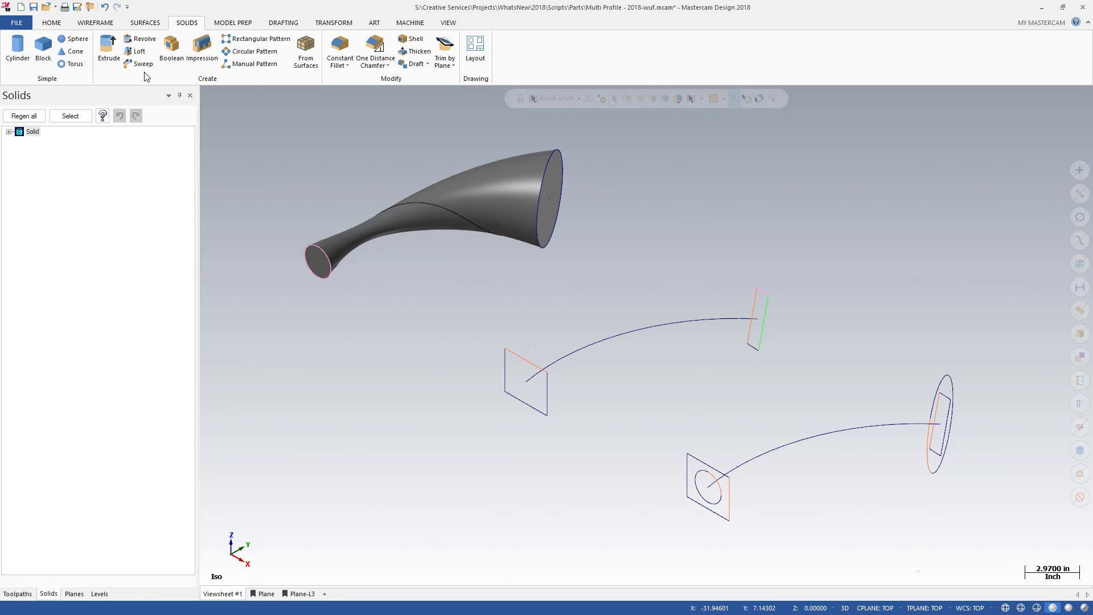
Sweep the square along the middle arc as a new body, with the rectangle at the arc's far end as end profile.
click(141, 63)
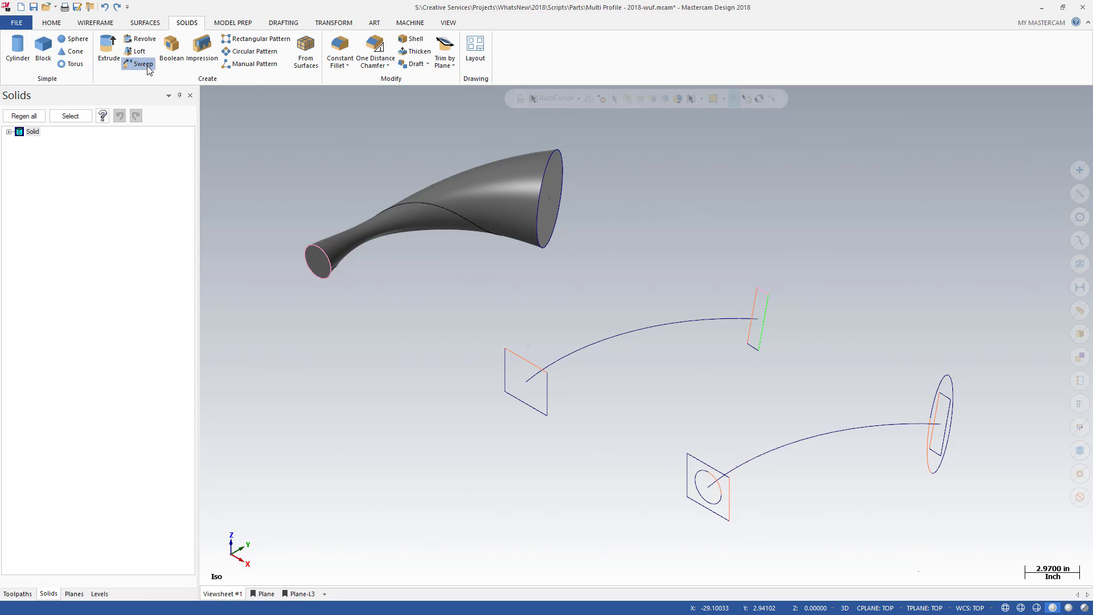
click(514, 354)
key(Return)
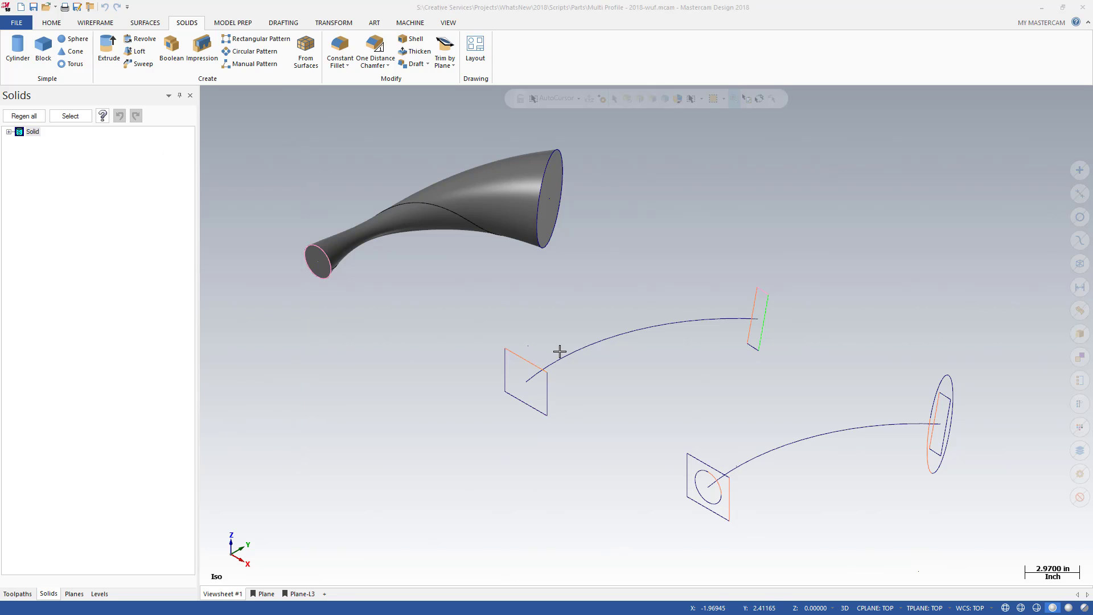
click(560, 353)
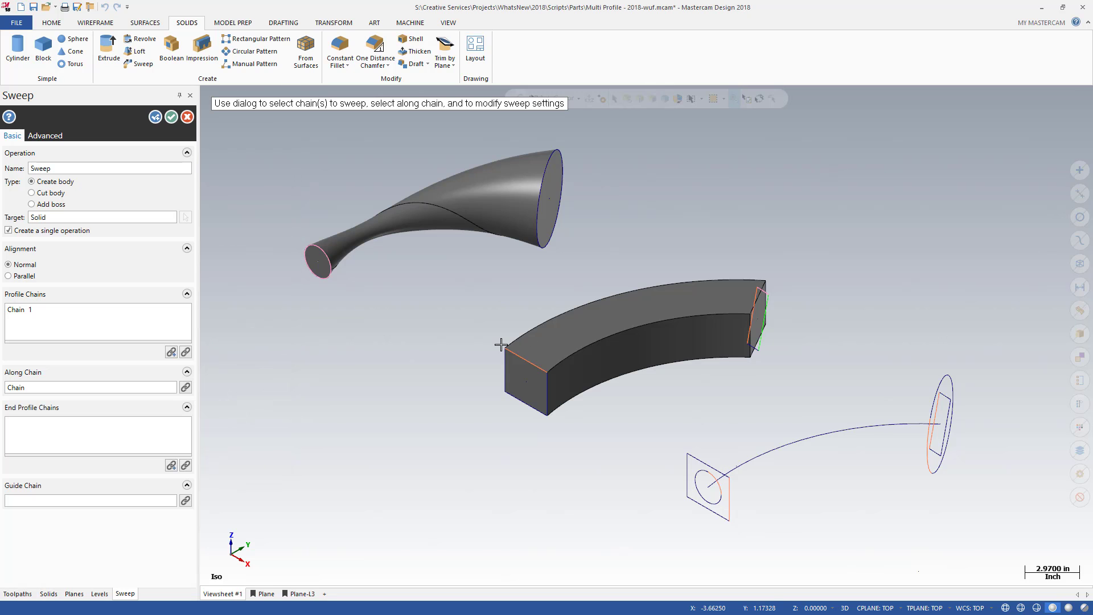
click(171, 466)
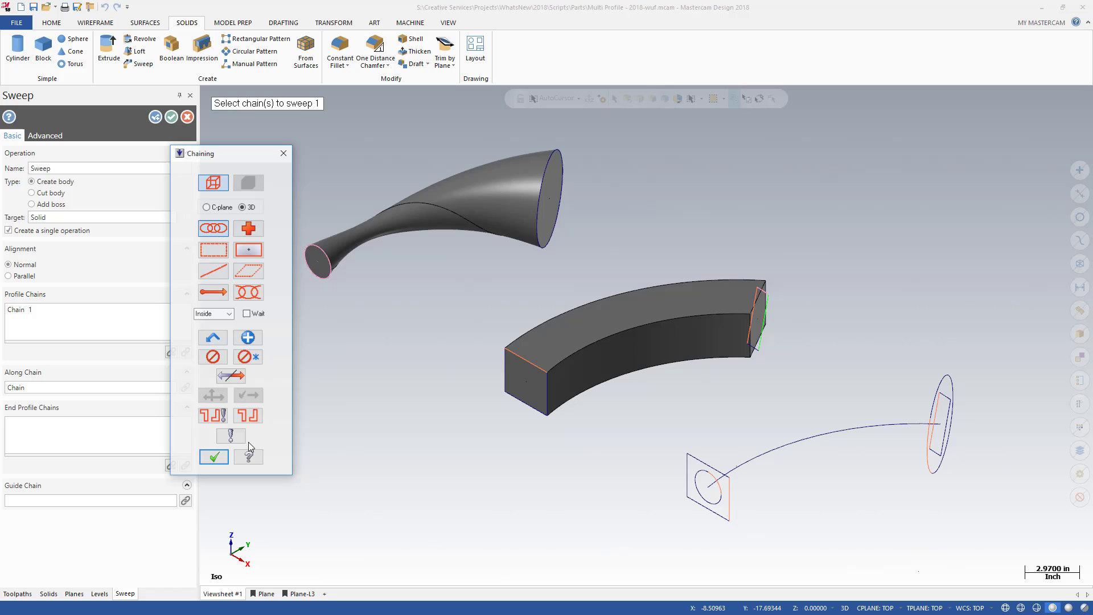
click(748, 330)
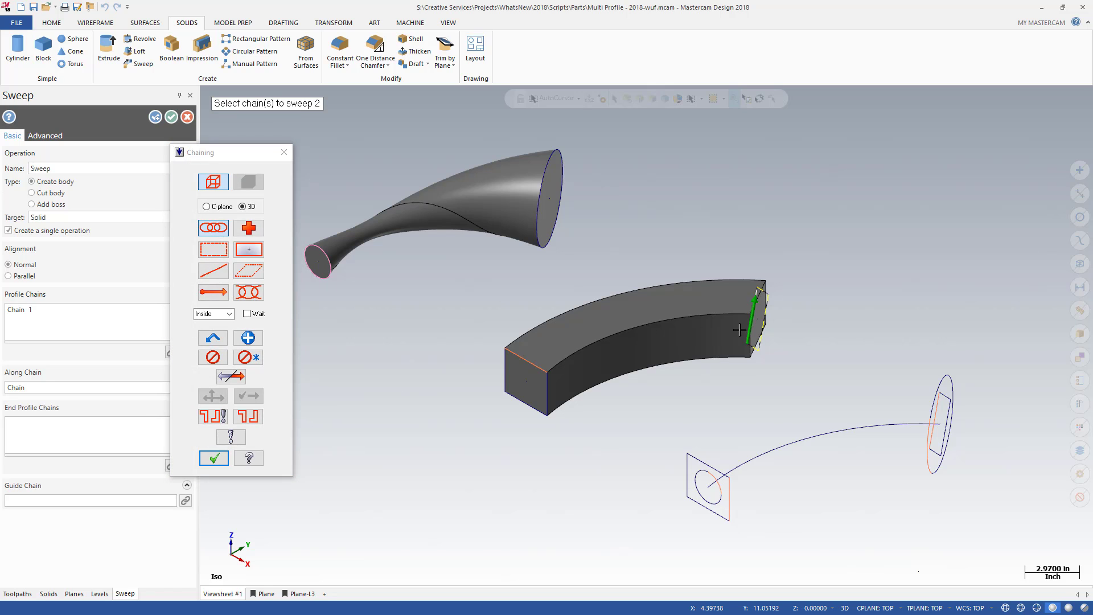
click(214, 458)
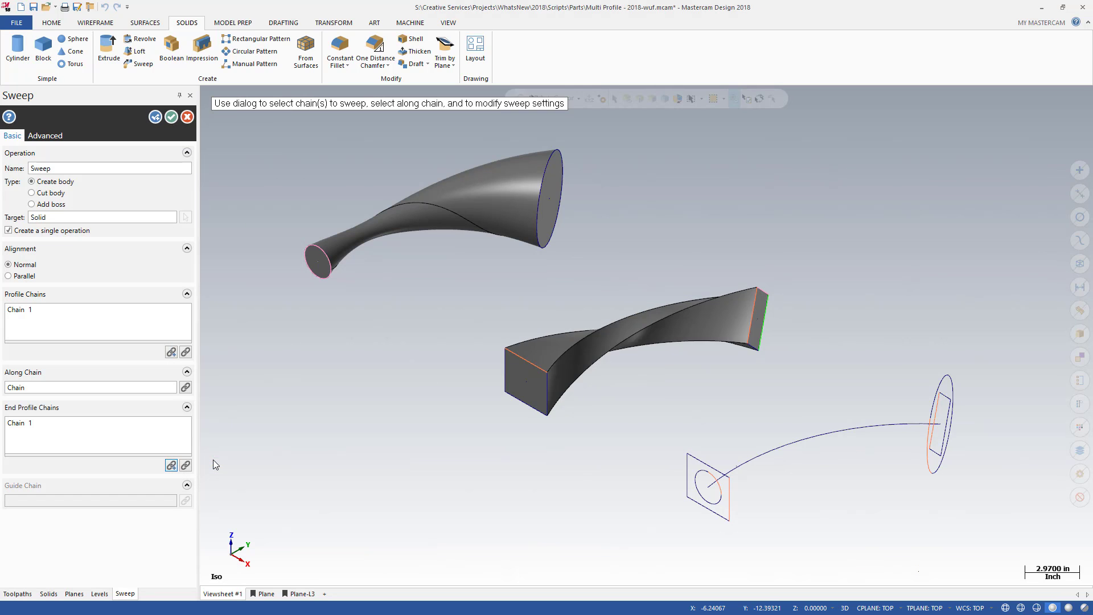
Rechain the end profile of the square sweep, starting from the lower edge of the far rectangle.
right_click(144, 450)
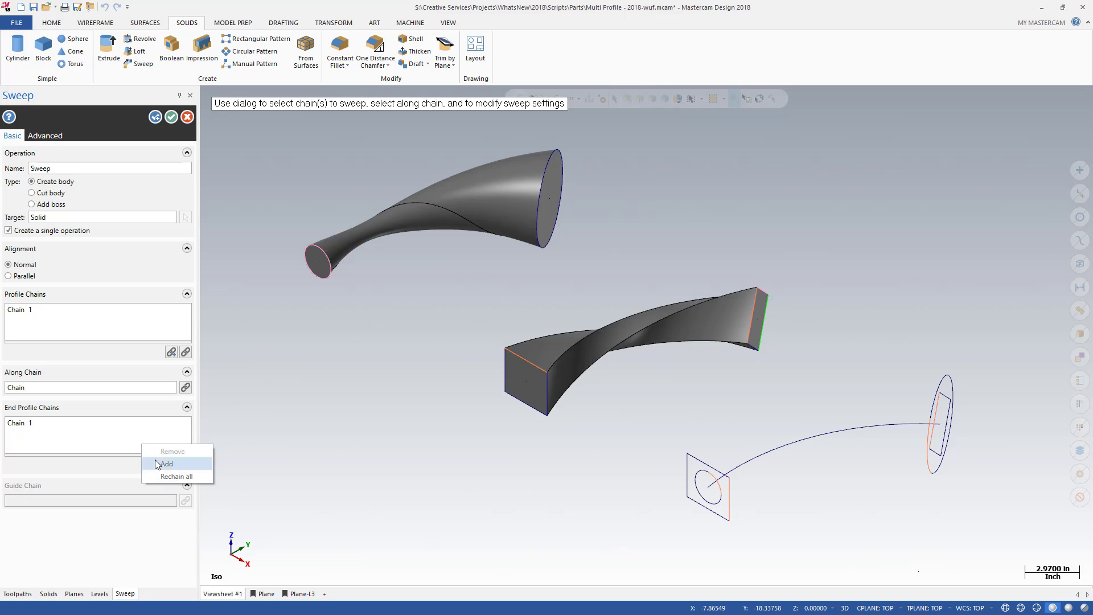
click(171, 471)
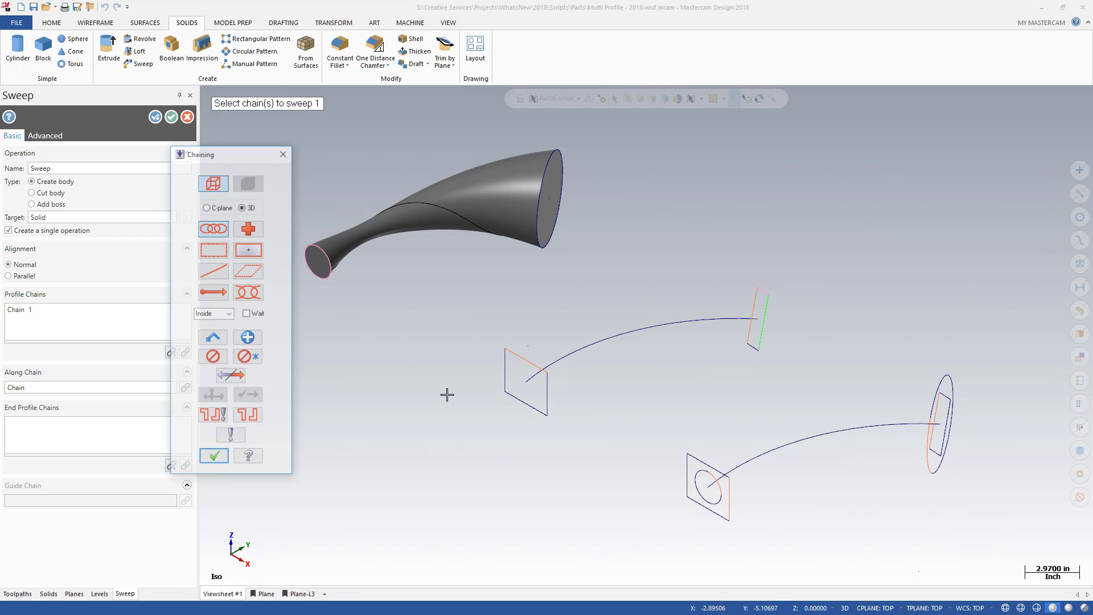
click(751, 349)
click(214, 459)
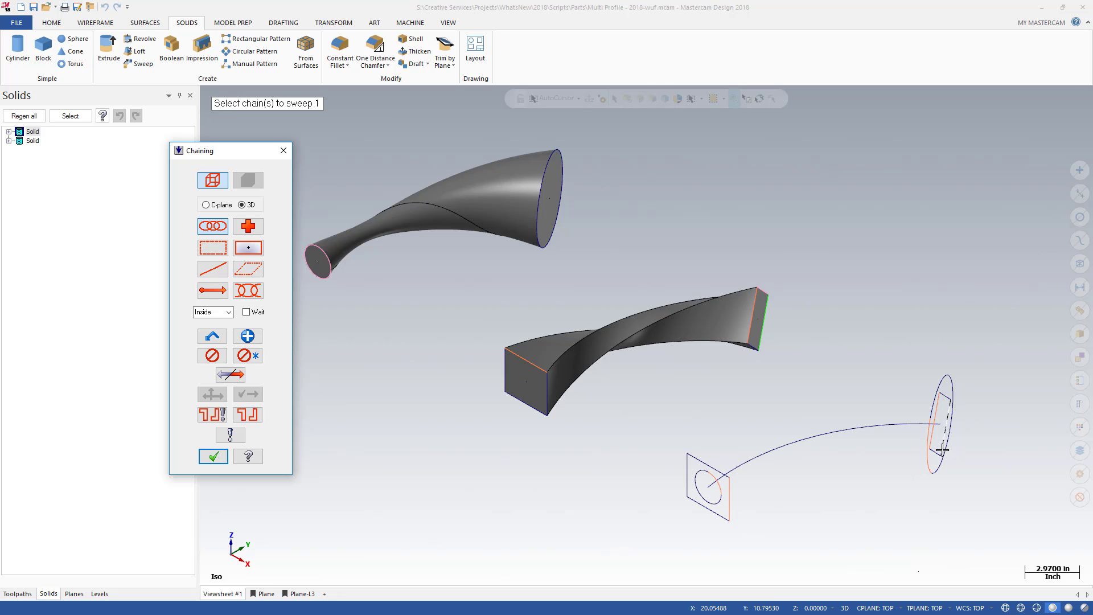
Sweep the small circle along the frontmost arc as a new body, with the inner rectangle at the far end as end profile.
click(722, 491)
key(Return)
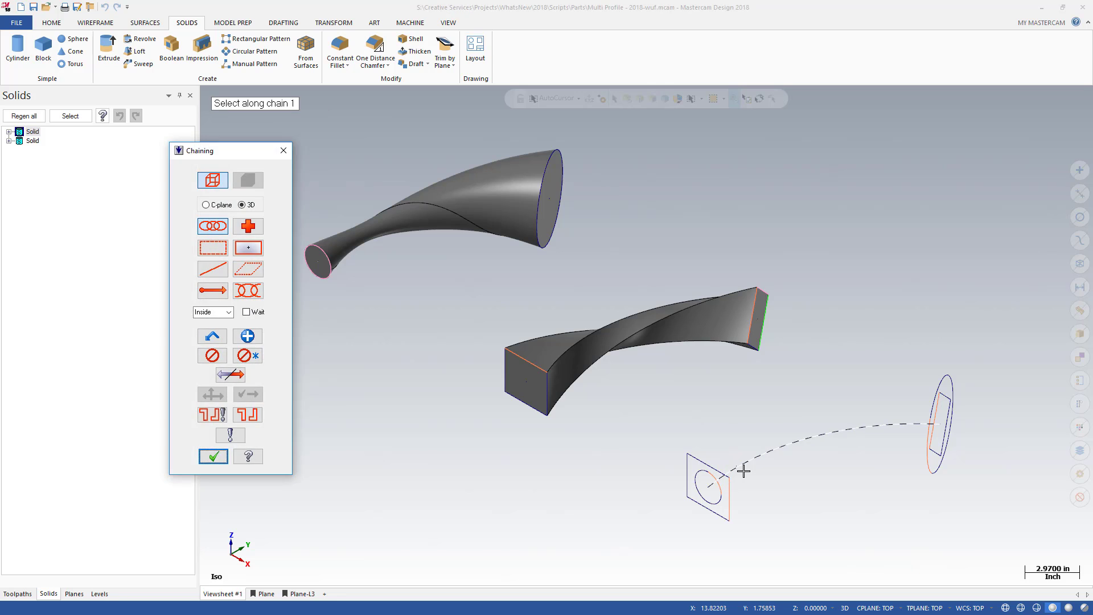
click(739, 471)
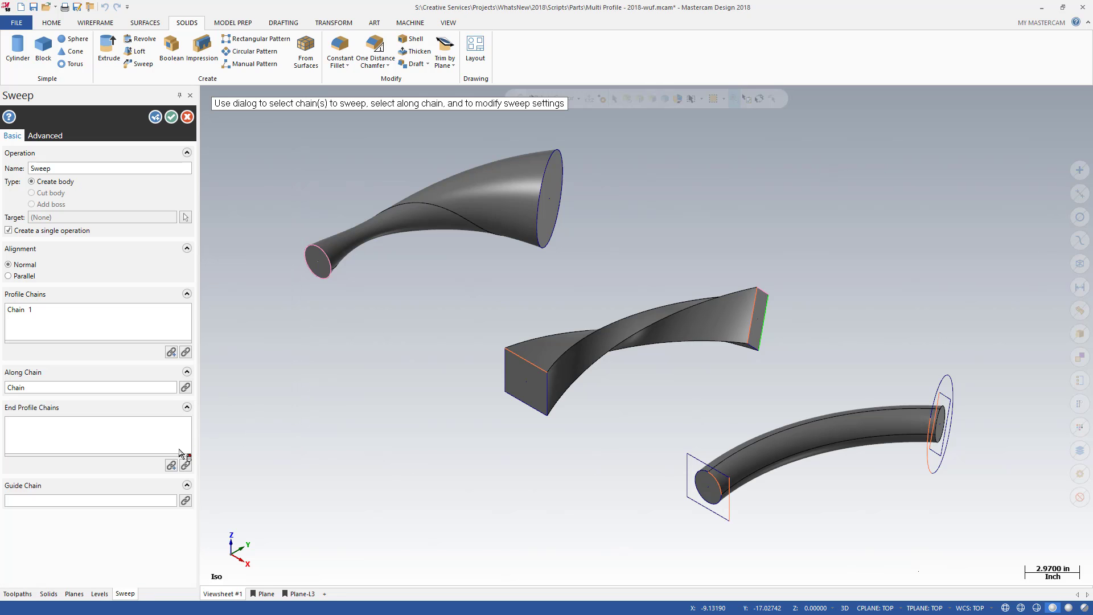
click(185, 465)
click(929, 448)
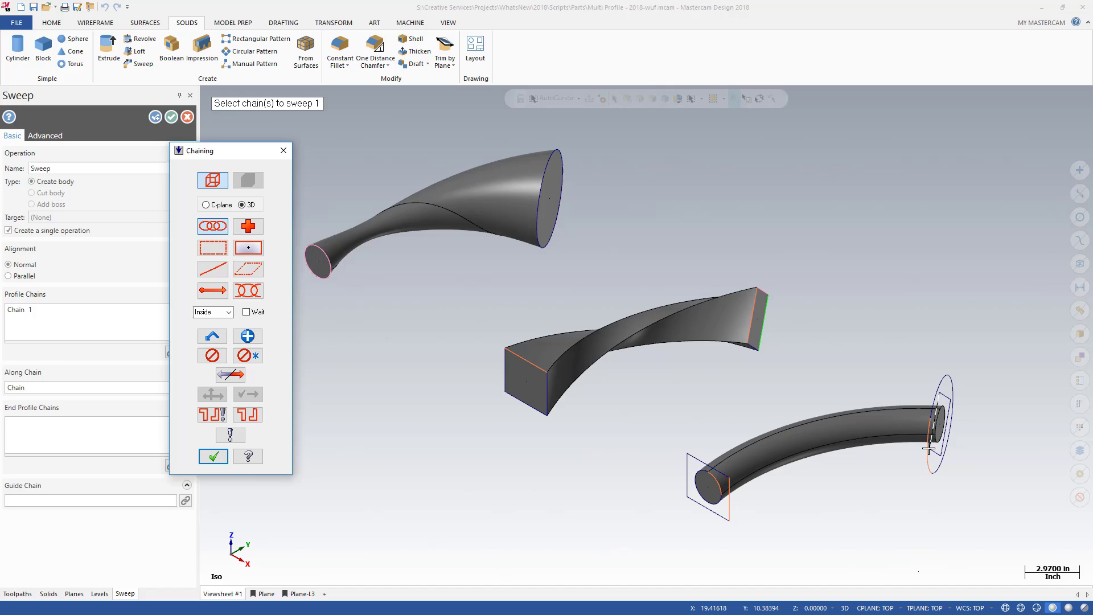
key(Return)
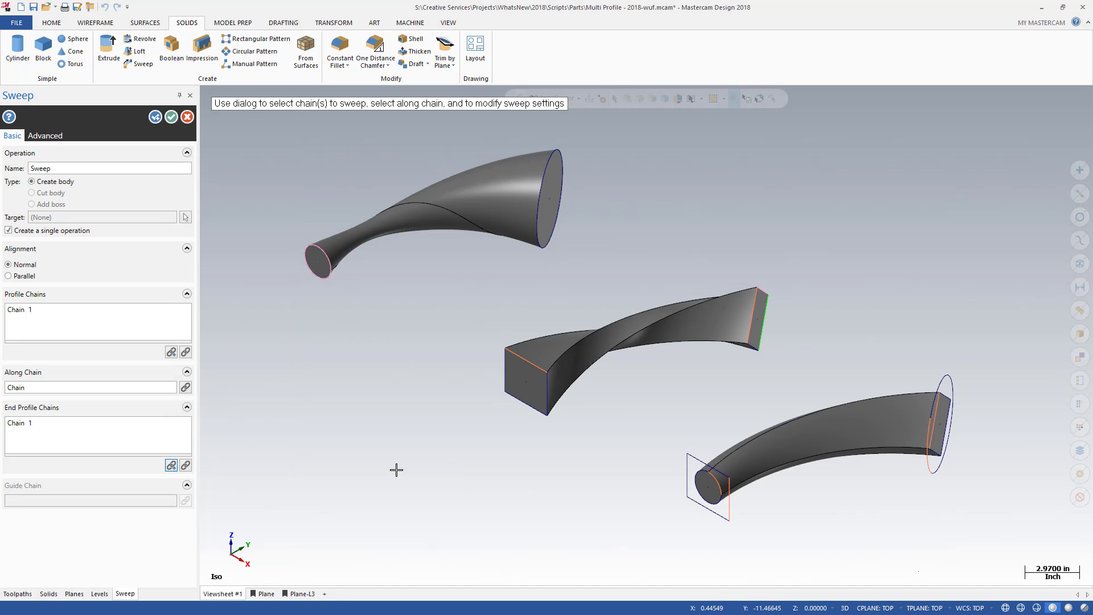
Add the square around the small circle as a second start profile and the large far circle as a second end profile.
click(170, 352)
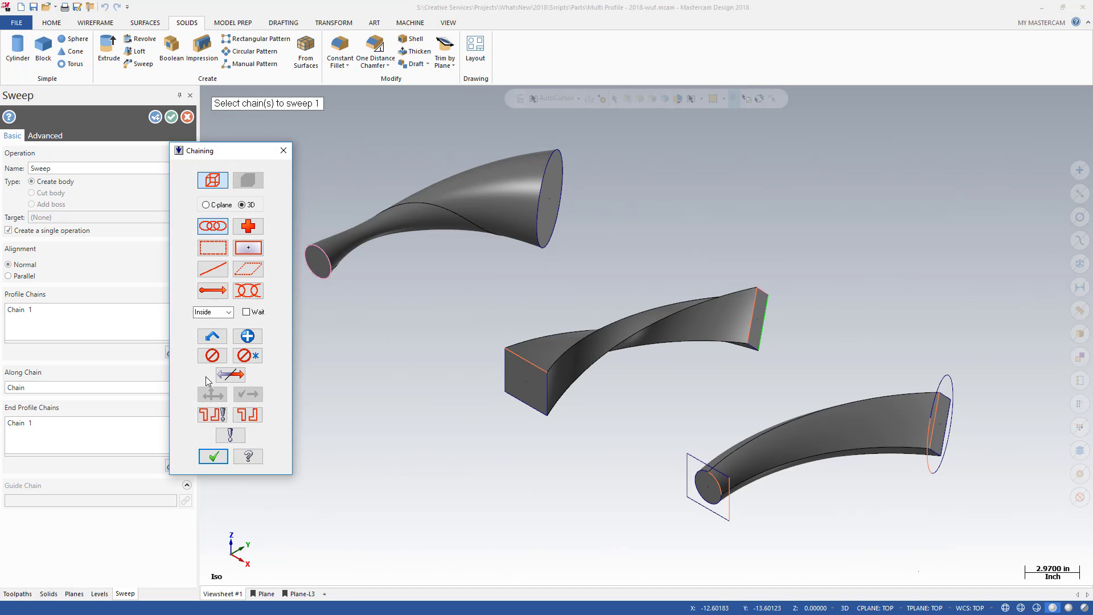
click(729, 516)
key(Return)
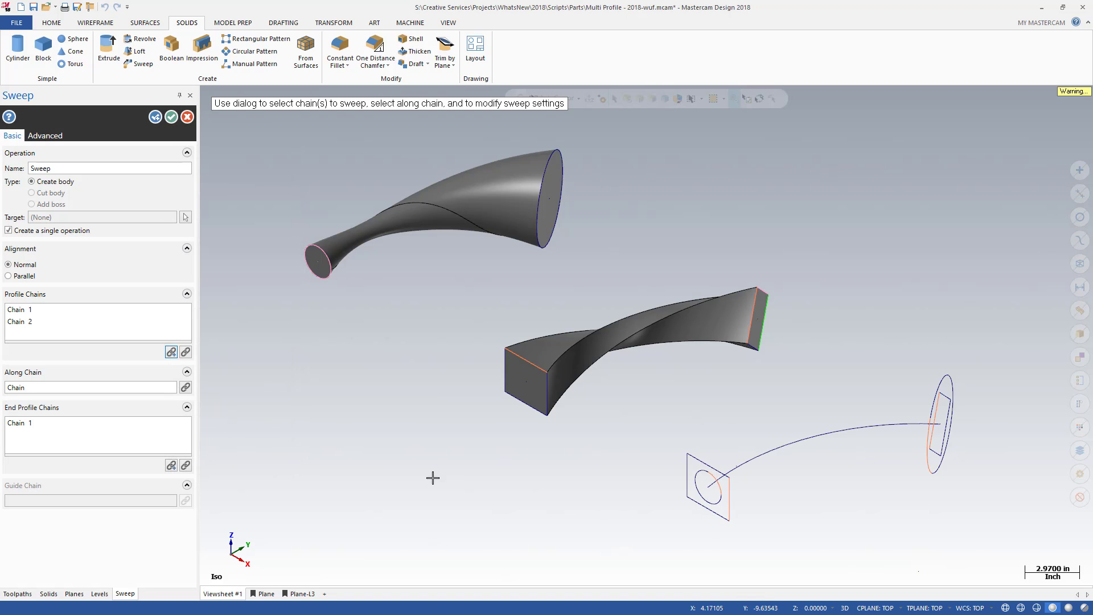
click(171, 465)
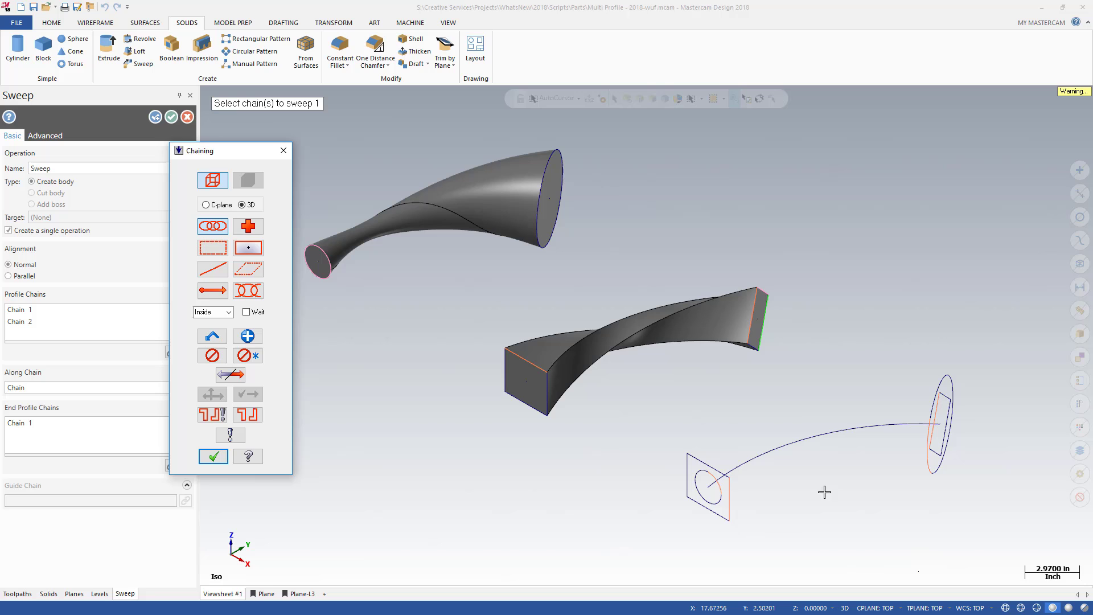
click(893, 472)
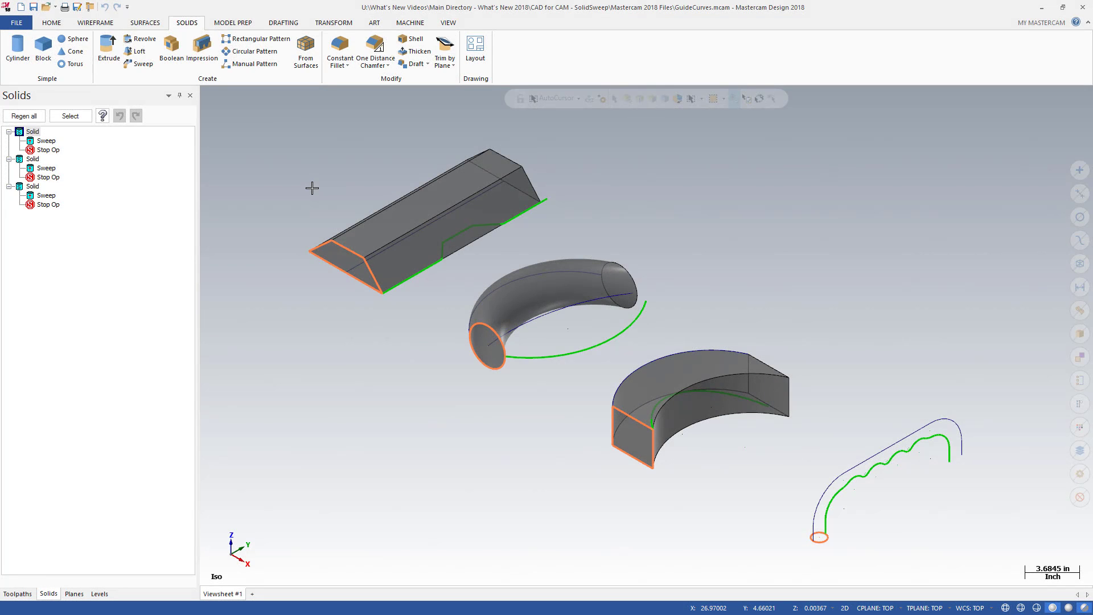
Edit the trapezoidal sweep in the GuideCurves part to use the angular green line as its guide chain and accept it.
double_click(46, 141)
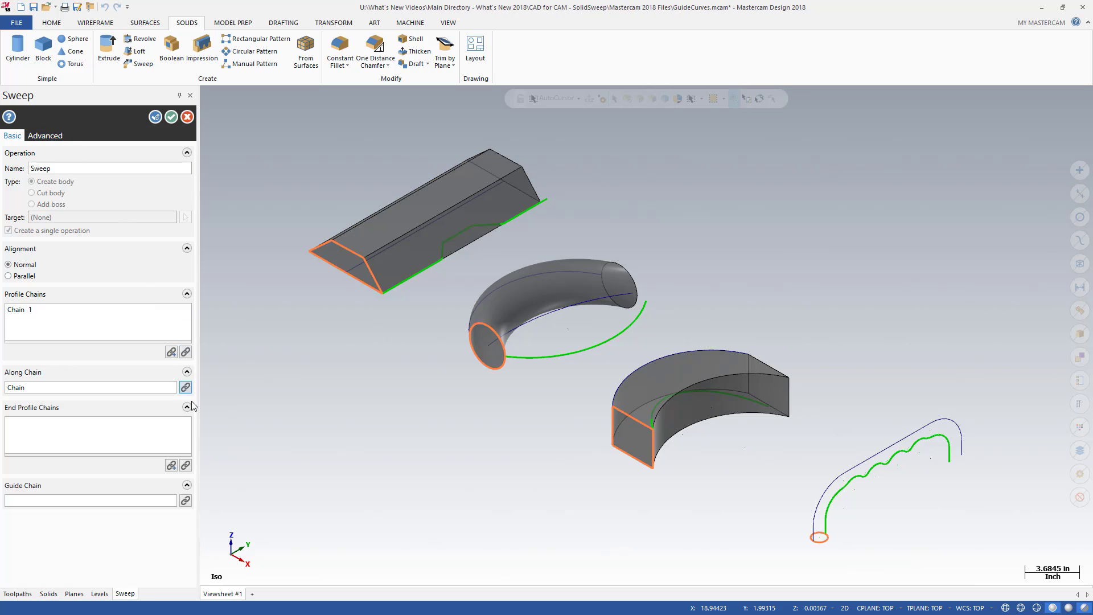
click(185, 501)
click(396, 292)
click(212, 456)
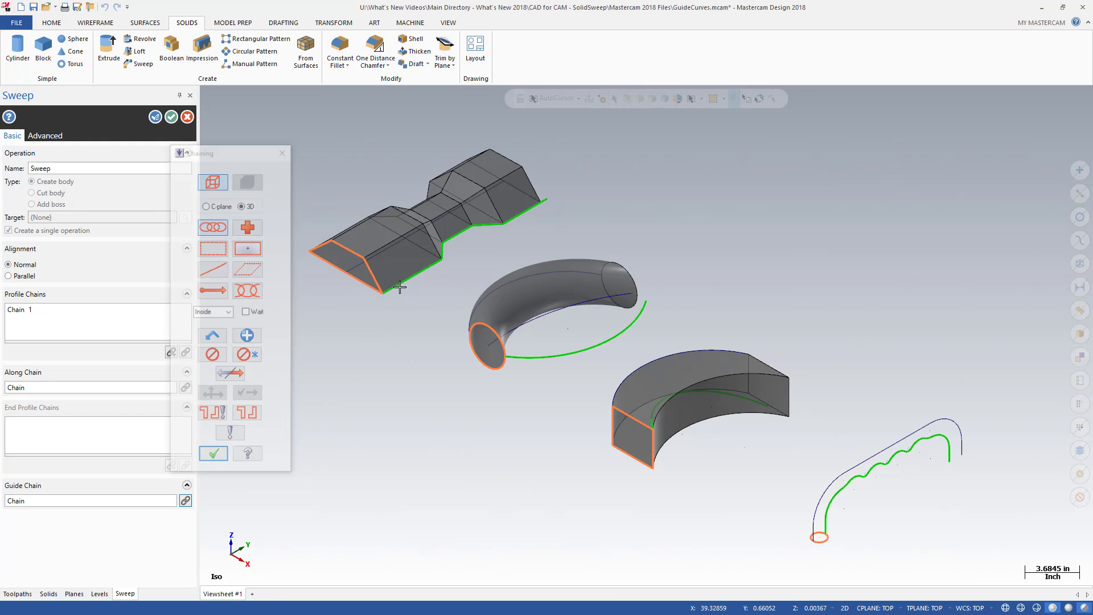
click(171, 117)
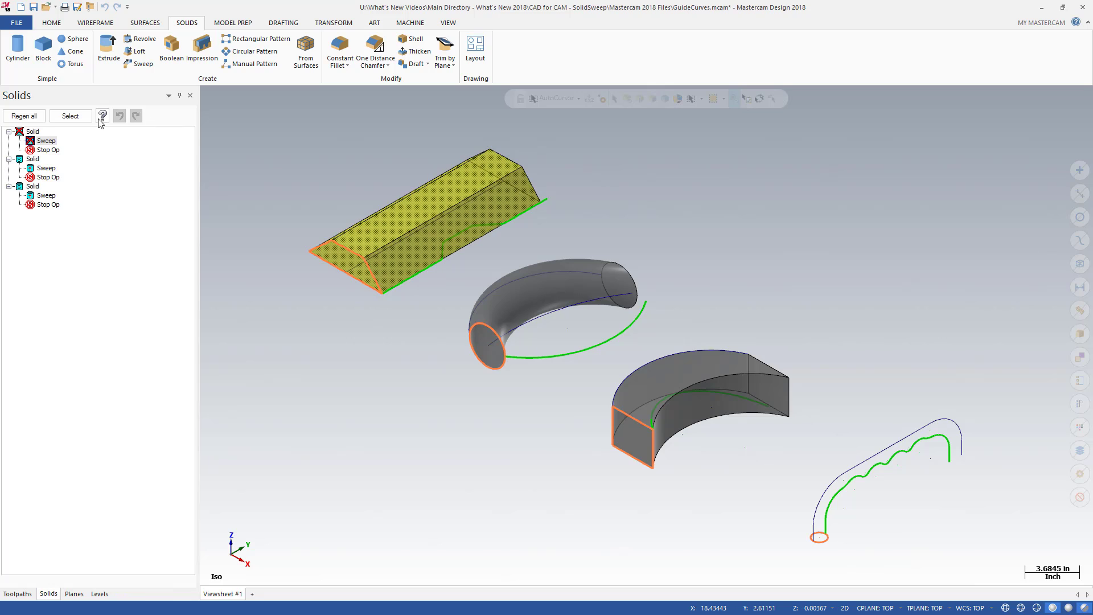
Edit the circular sweep to use the curved green line beside it as its guide chain and accept it.
click(46, 168)
double_click(46, 169)
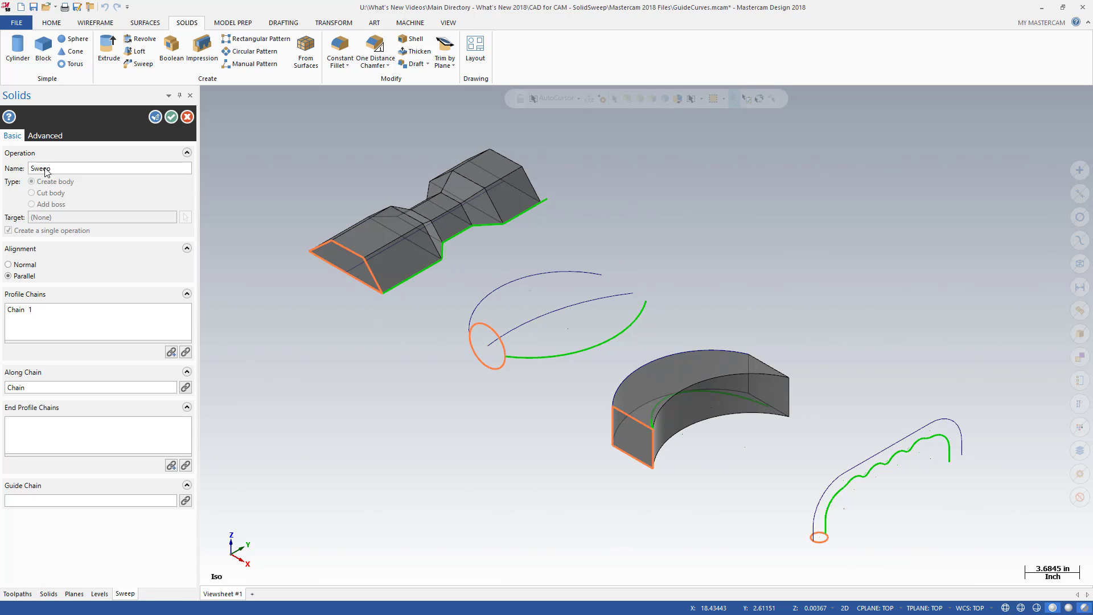
click(185, 501)
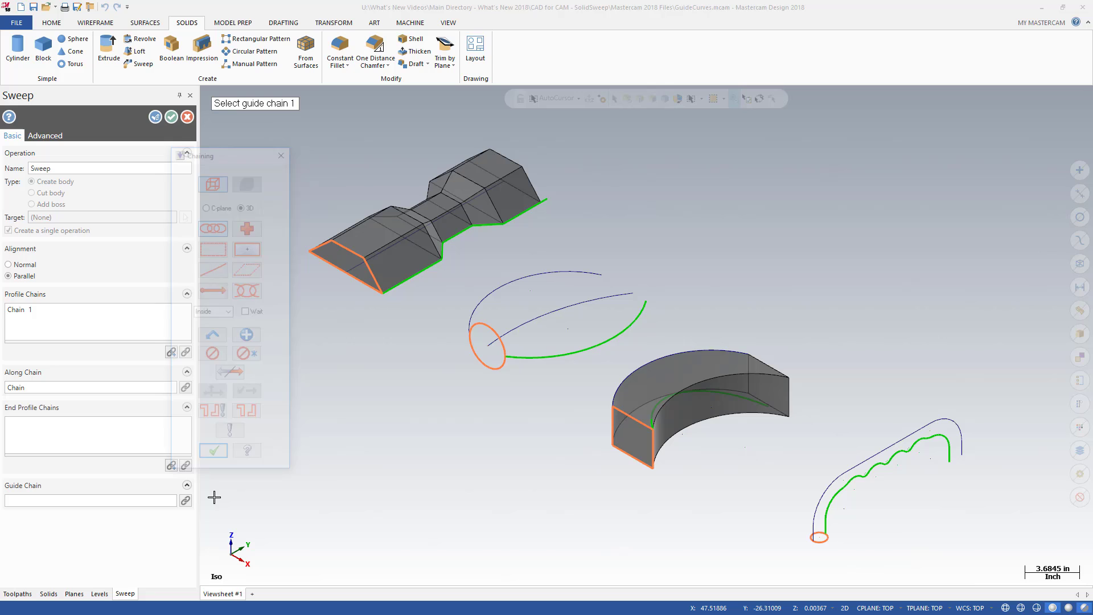
click(518, 360)
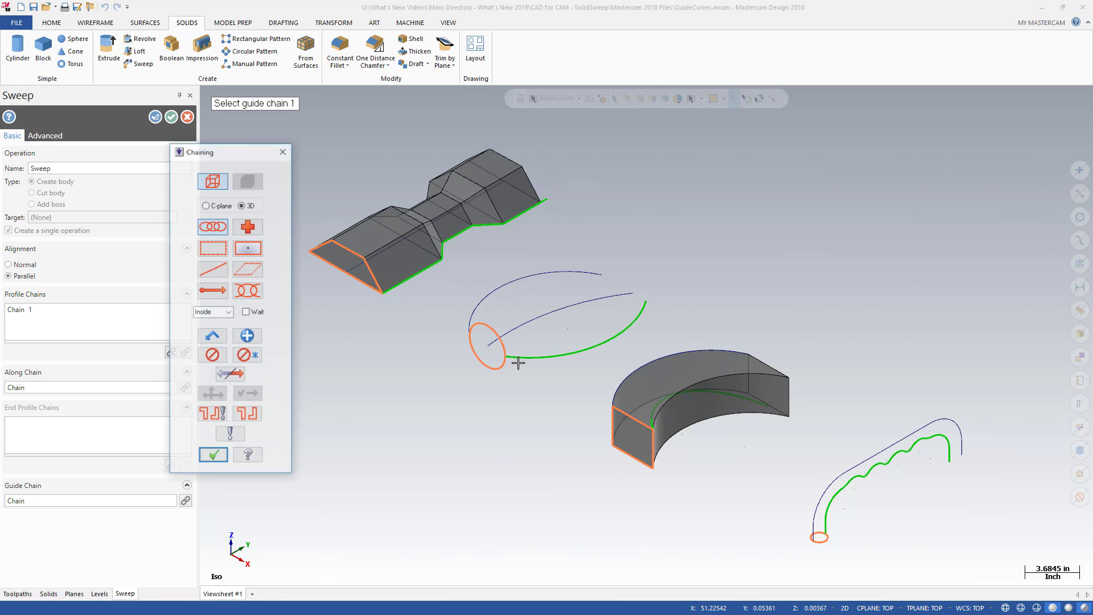
key(Return)
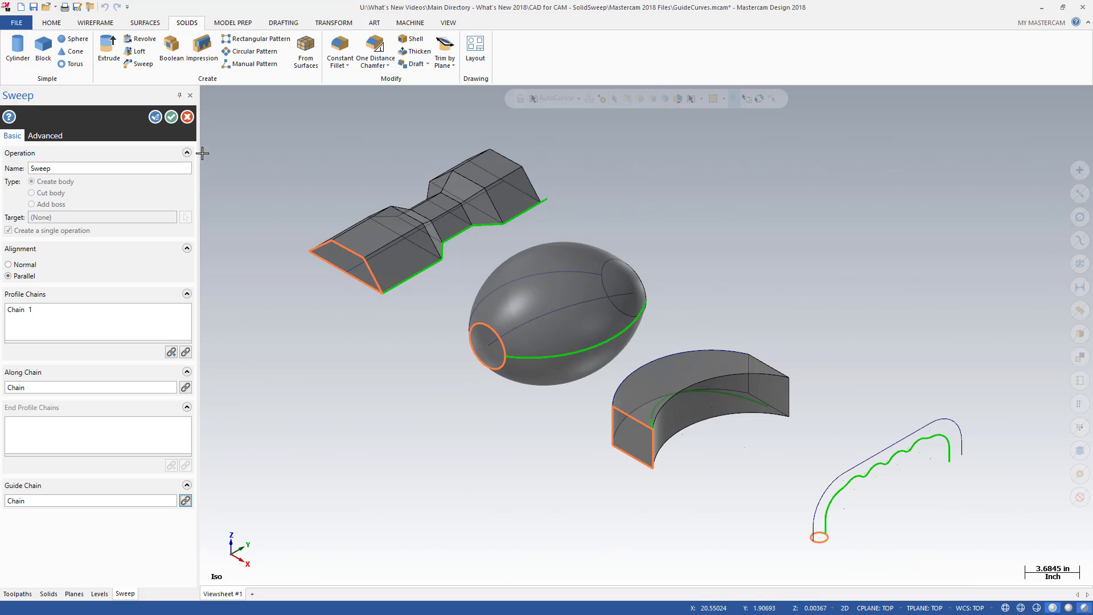
click(171, 117)
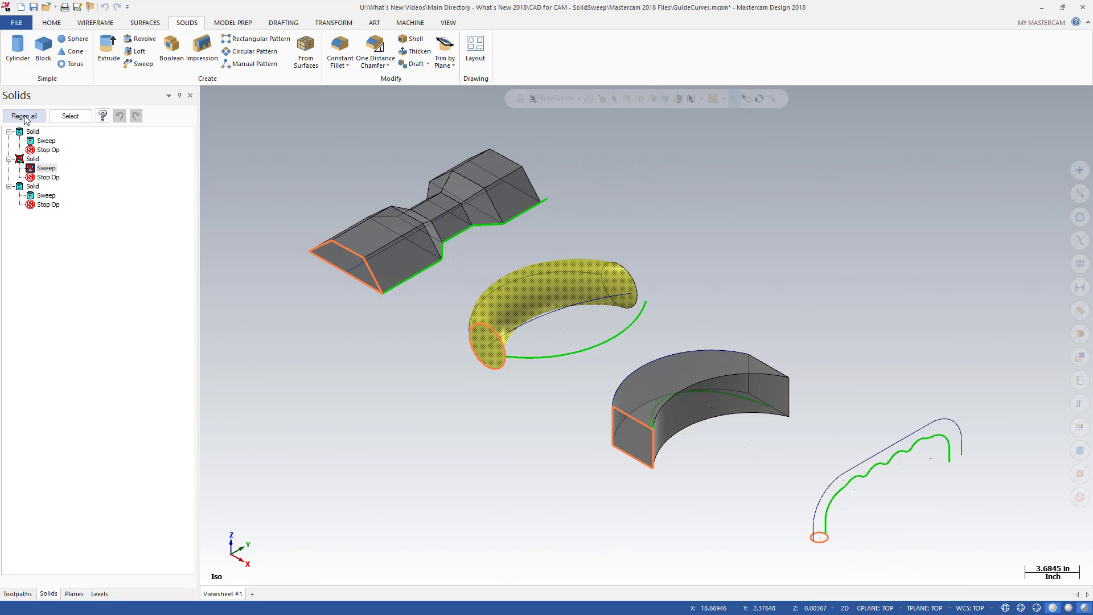
Edit the square-profile sweep to use the green curve from the square's upper corner as its guide chain and accept it.
double_click(47, 195)
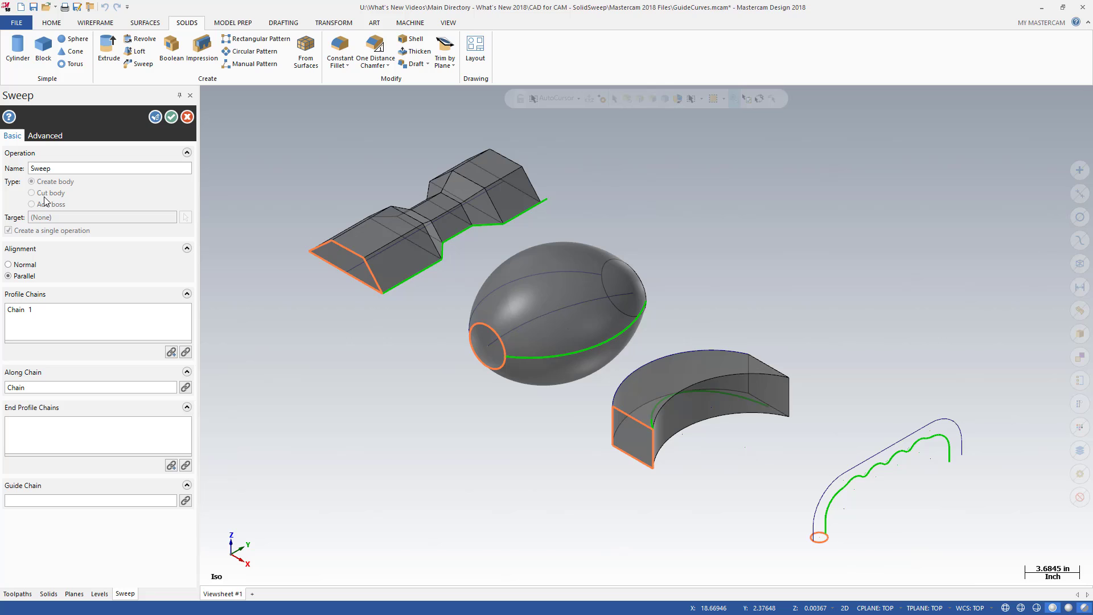
click(185, 501)
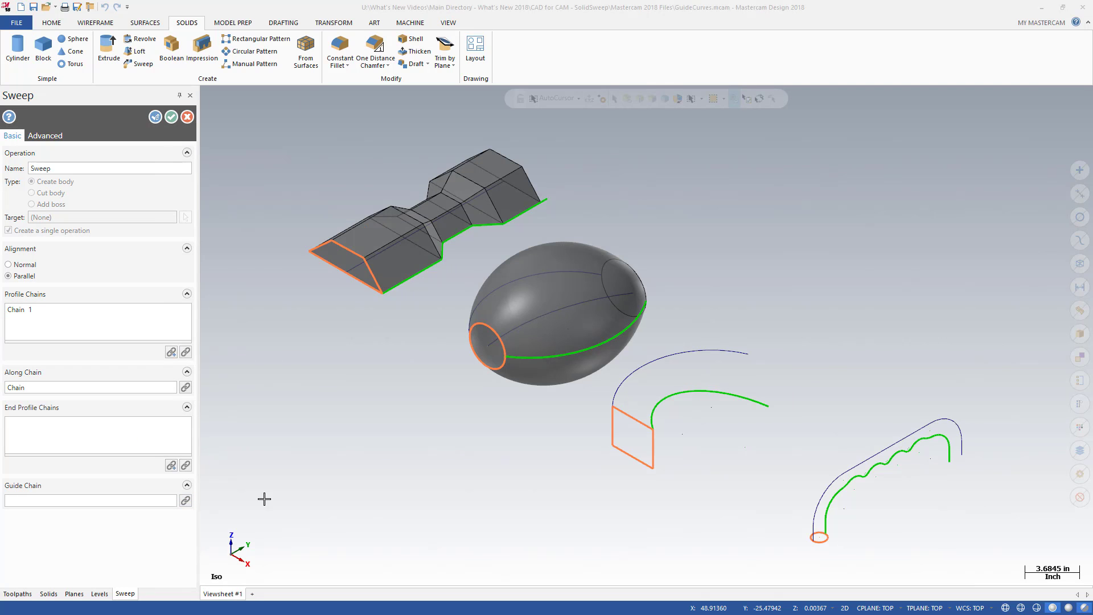
click(651, 420)
key(Return)
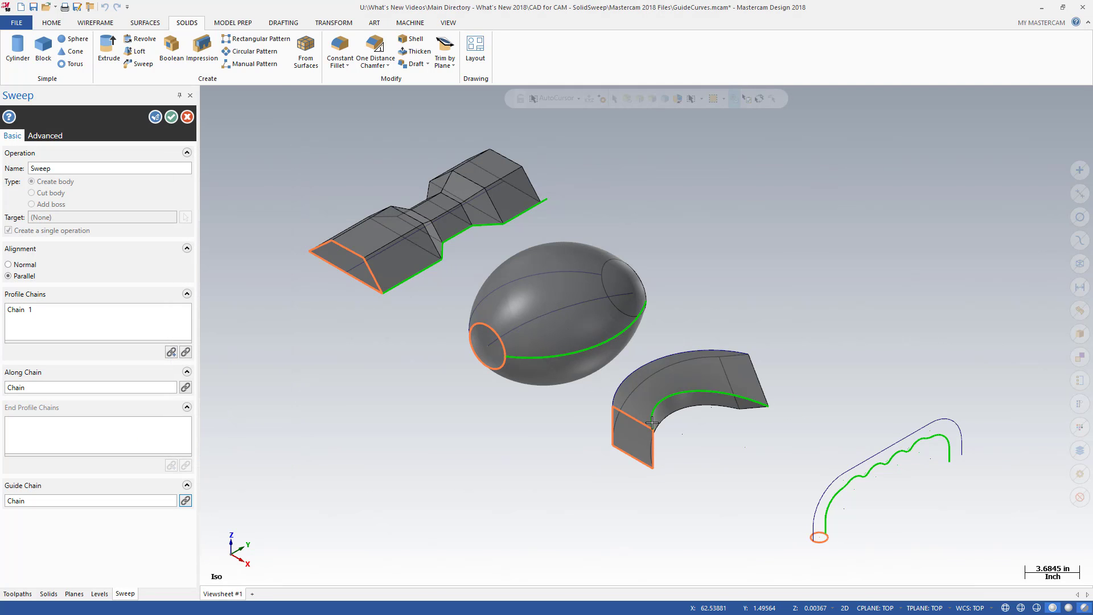
click(171, 121)
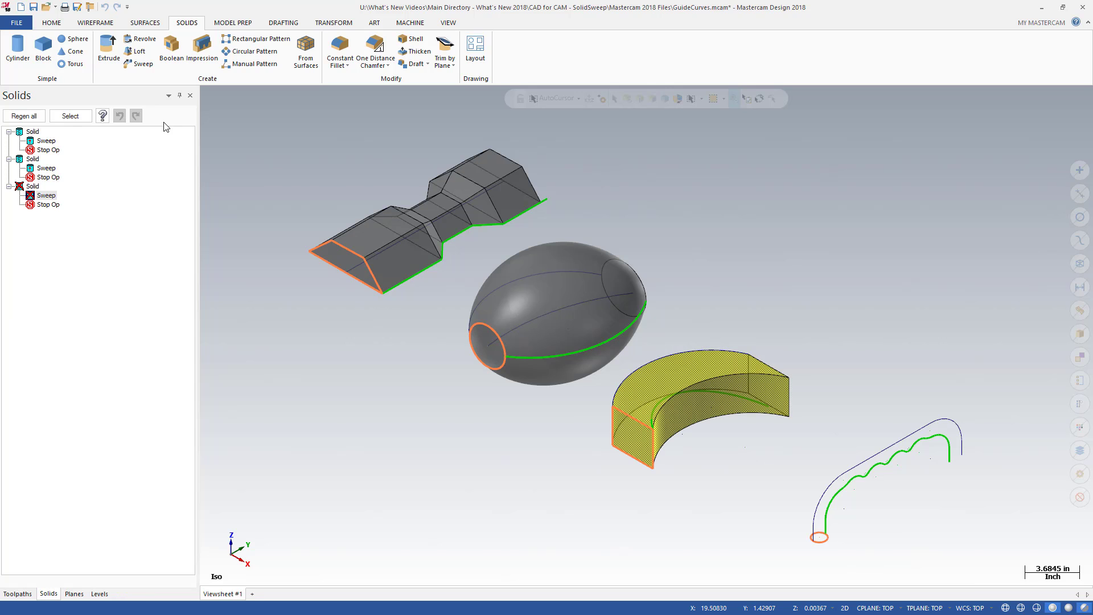
Set up a sweep as a new body with the small orange circle as profile and the blue hooked curve as along chain.
click(141, 63)
click(813, 540)
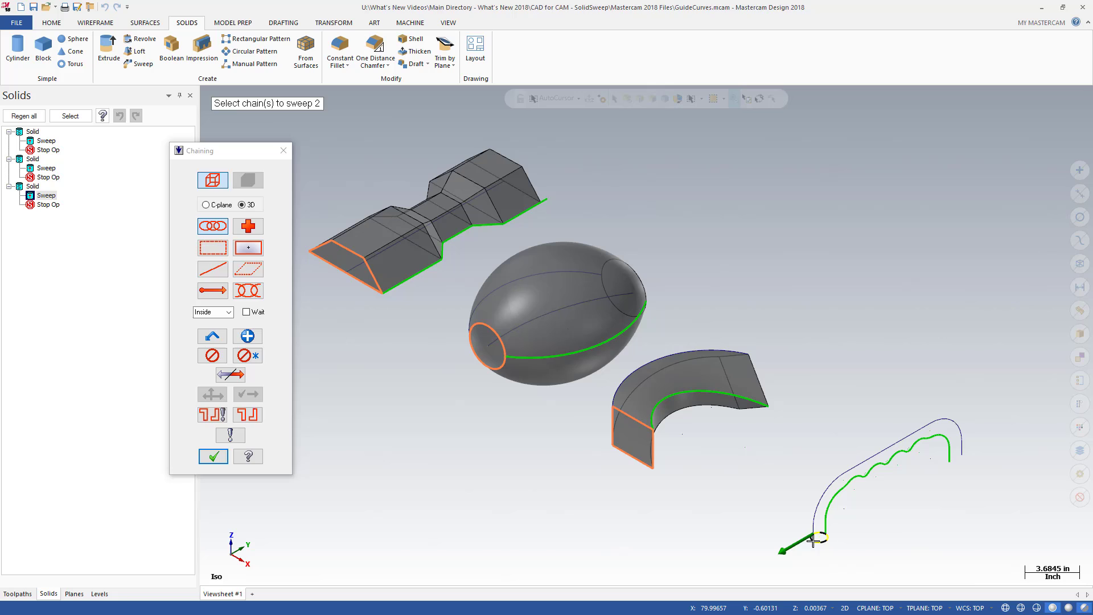
key(Return)
click(812, 521)
key(Return)
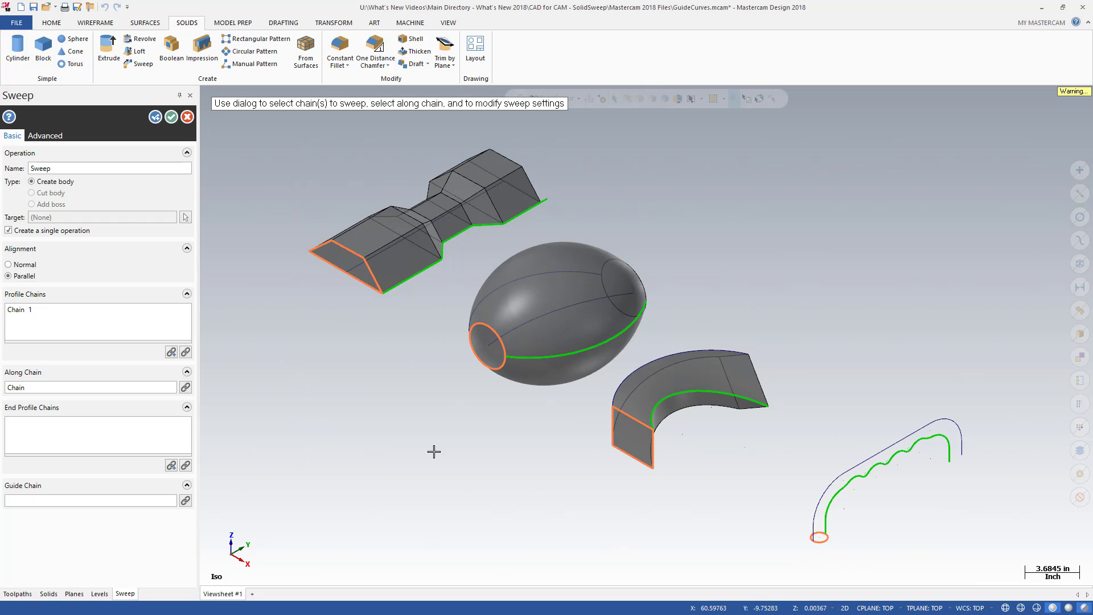